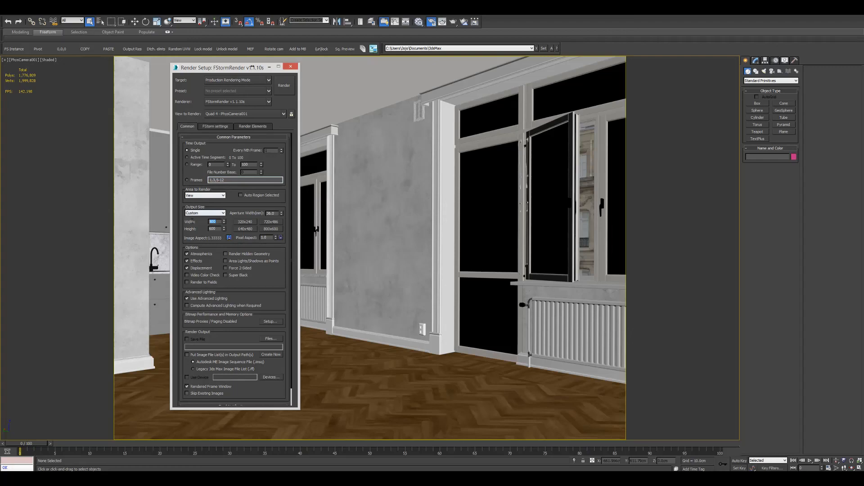
Step: Set the render output width to 1200 and bring up the FStorm renderer settings
type("1200")
key("Return")
left_click(218, 129)
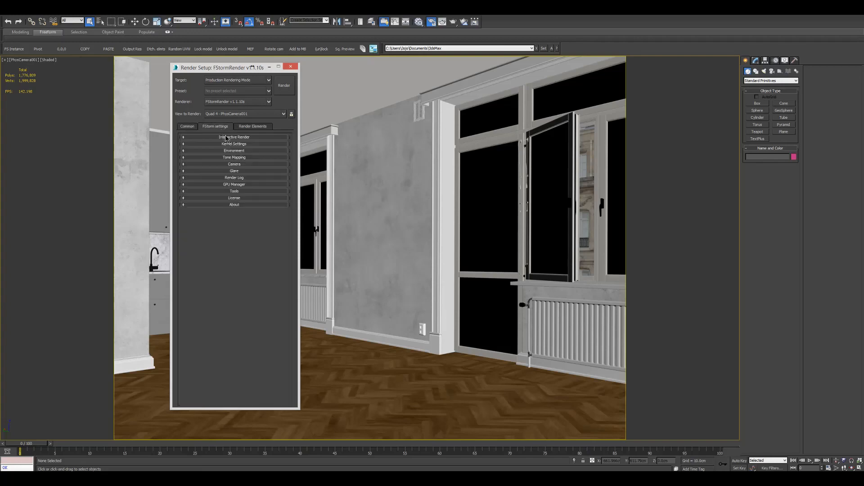
Step: Examine FStorm's Interactive Render options and Kernel Settings, including the render samples value
left_click(225, 137)
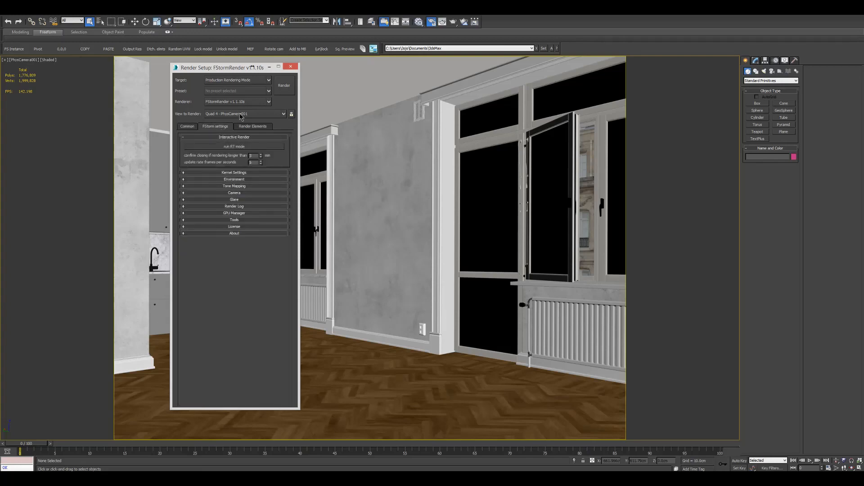
left_click_drag(231, 68, 153, 57)
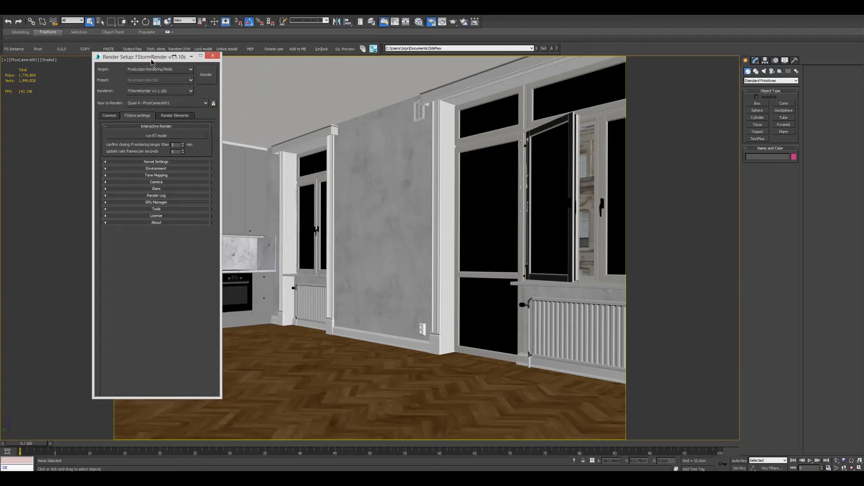
left_click(157, 127)
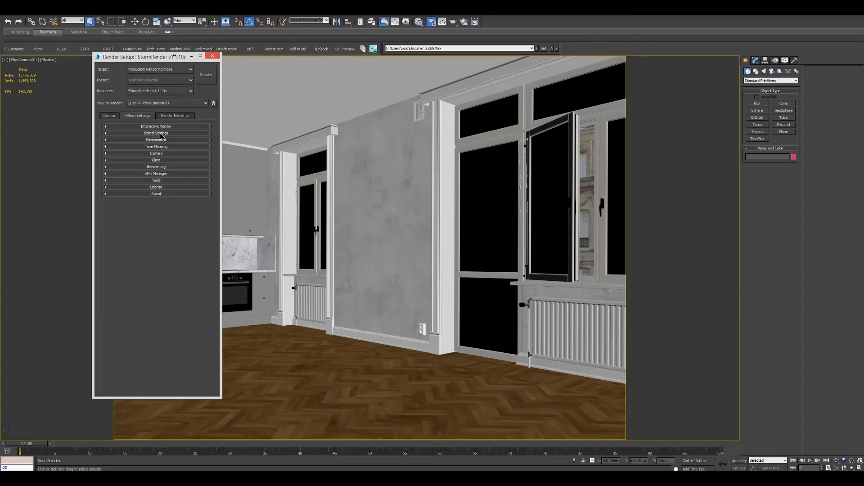
left_click(167, 133)
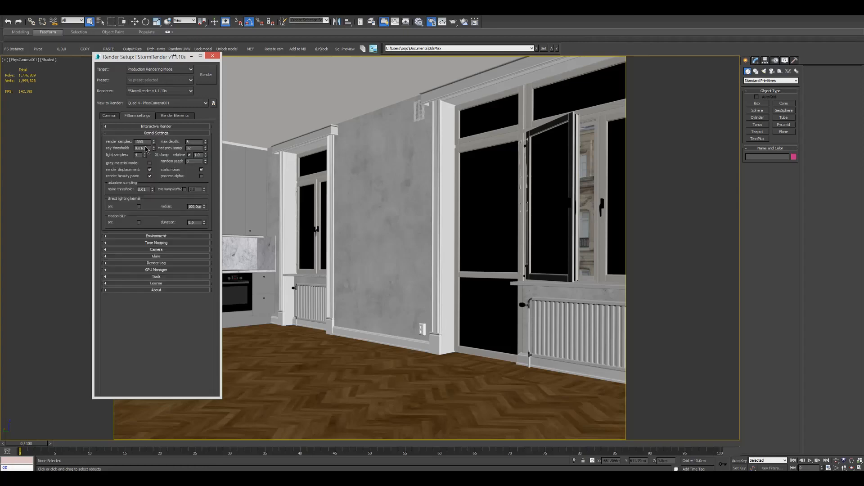
double_click(139, 142)
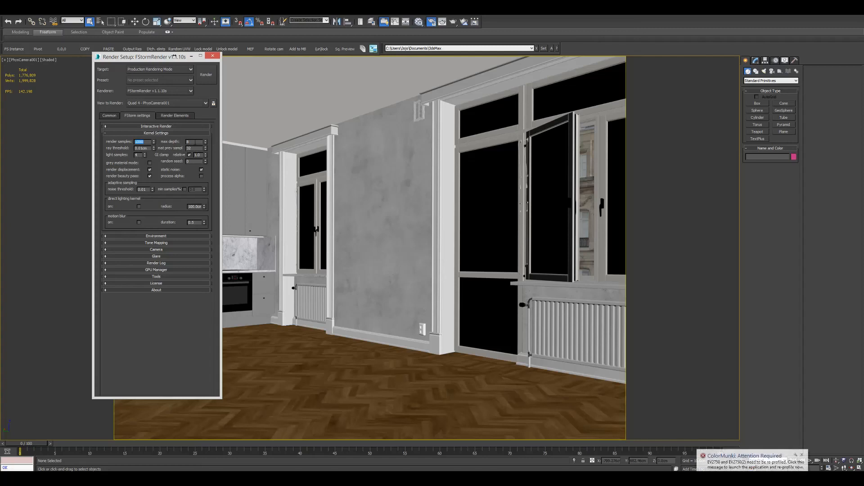
left_click(172, 133)
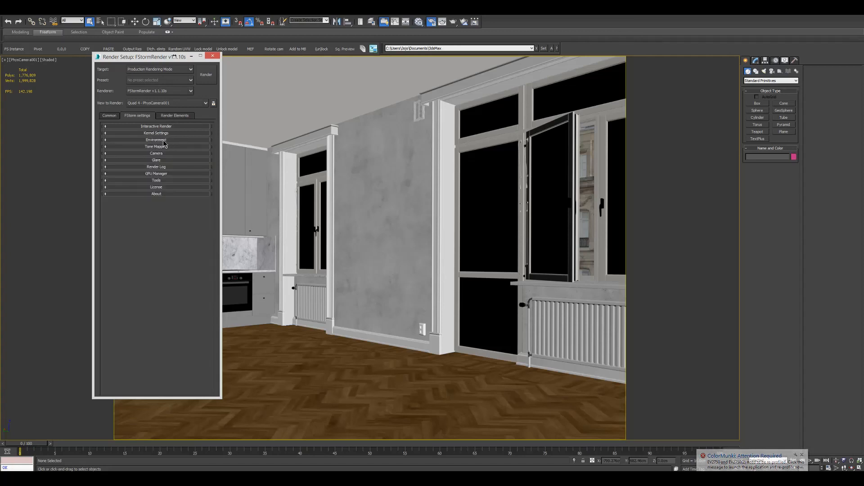
Step: Set the FStorm environment multiplier to 50 and start the interactive RT render of the camera view
left_click(166, 140)
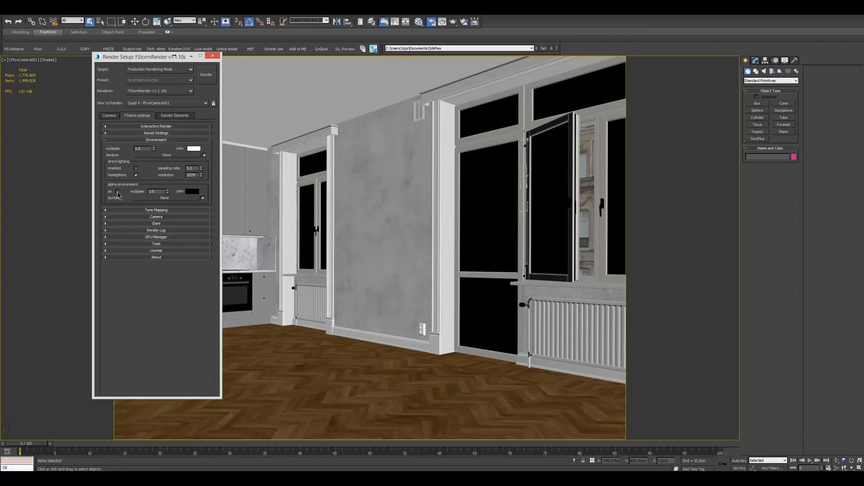
right_click(260, 134)
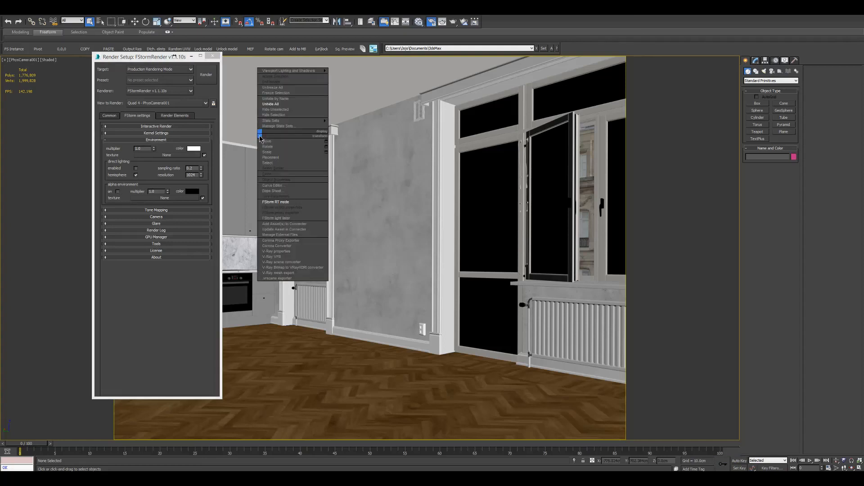
left_click(176, 158)
left_click(166, 127)
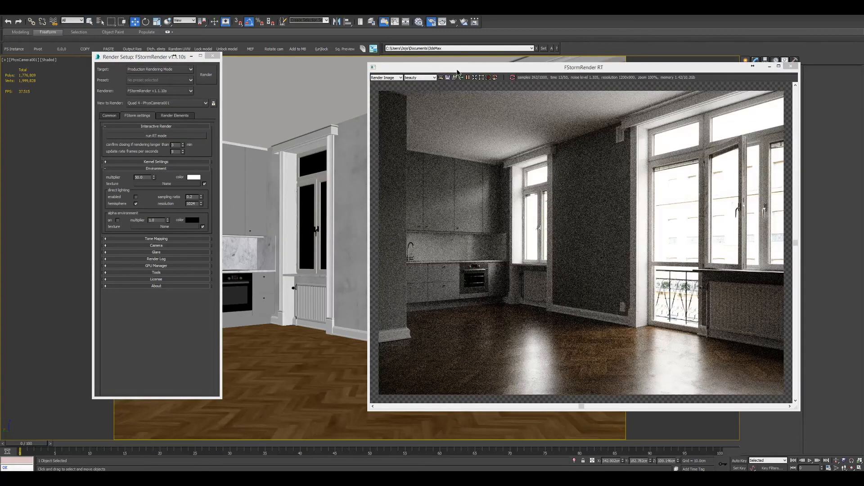
Step: Place the RT render clear of the model and try moving the far window group sideways during the interactive render
left_click_drag(466, 67, 513, 56)
middle_click(308, 191)
key("p")
middle_click_drag(309, 192, 341, 197)
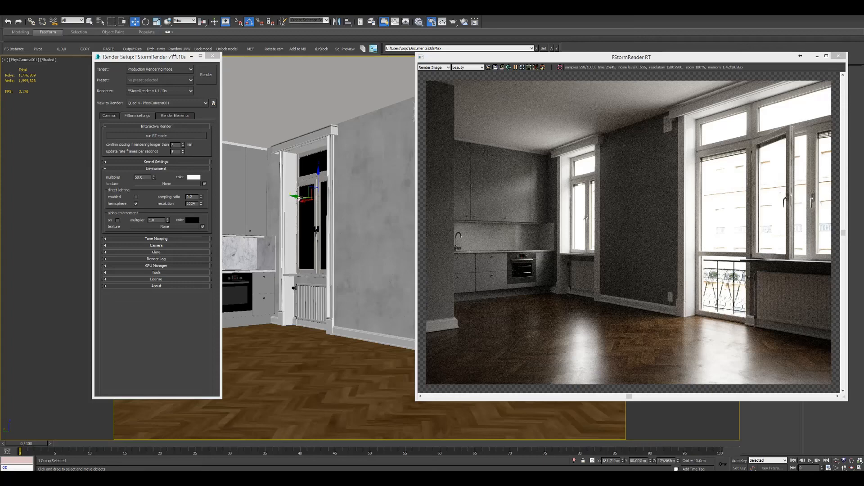
left_click_drag(301, 197, 254, 192)
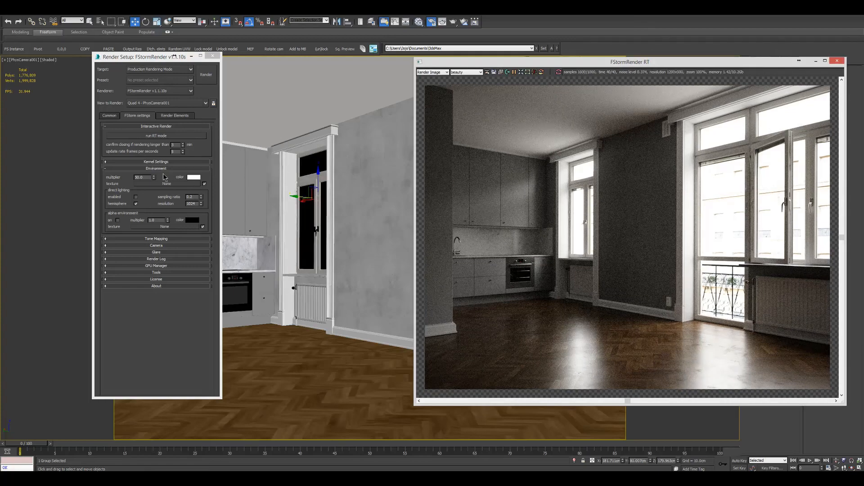
Step: Test the environment multiplier at 1 and restore it to 50
double_click(140, 177)
type("1")
key("Return")
type("50")
key("Return")
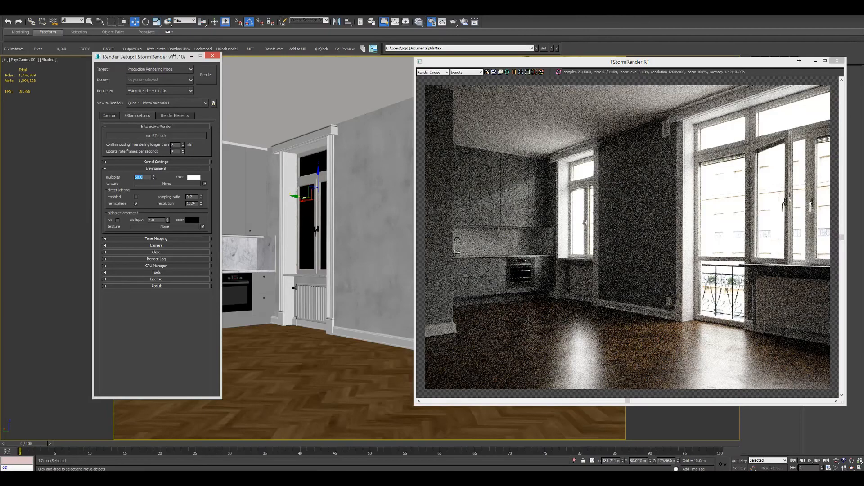
Step: Try a red environment color and discard the color change
left_click(193, 176)
left_click(111, 49)
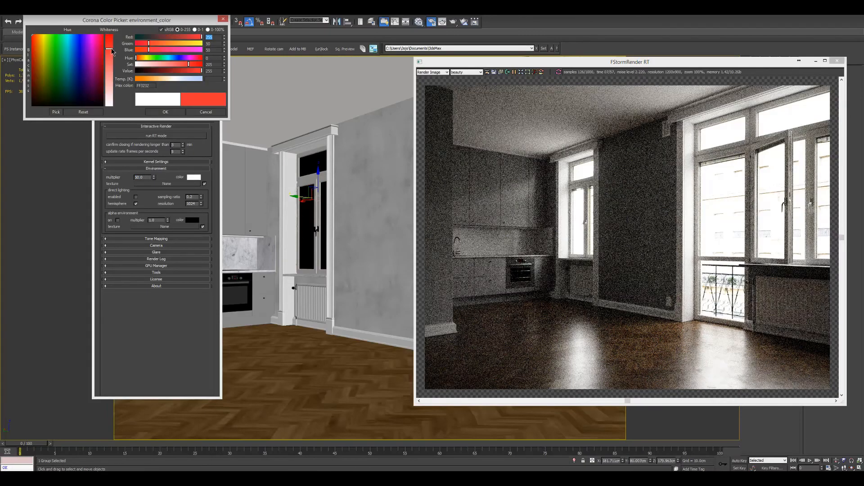
left_click(200, 113)
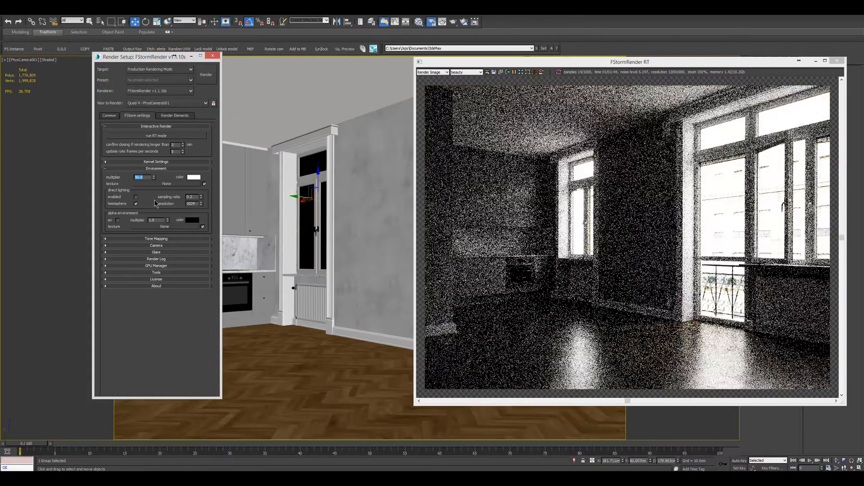
Step: Try the separate alpha environment and open its color for editing, discarding any color change
left_click(117, 220)
left_click(192, 220)
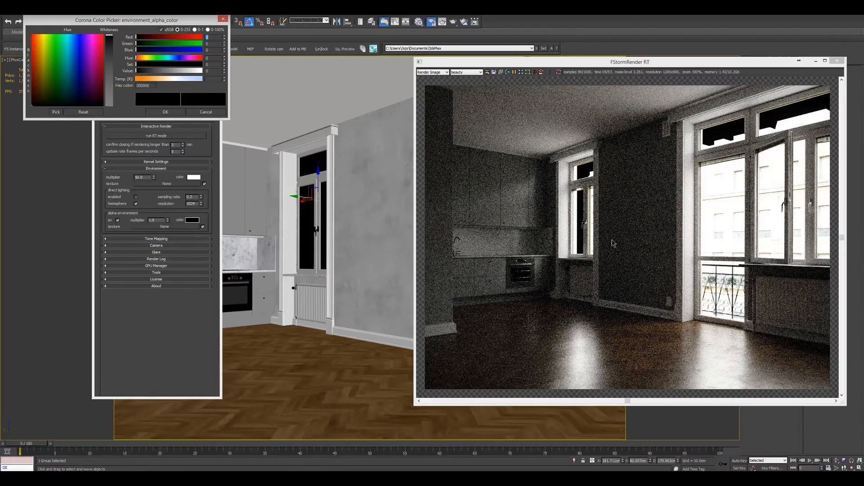
left_click(210, 116)
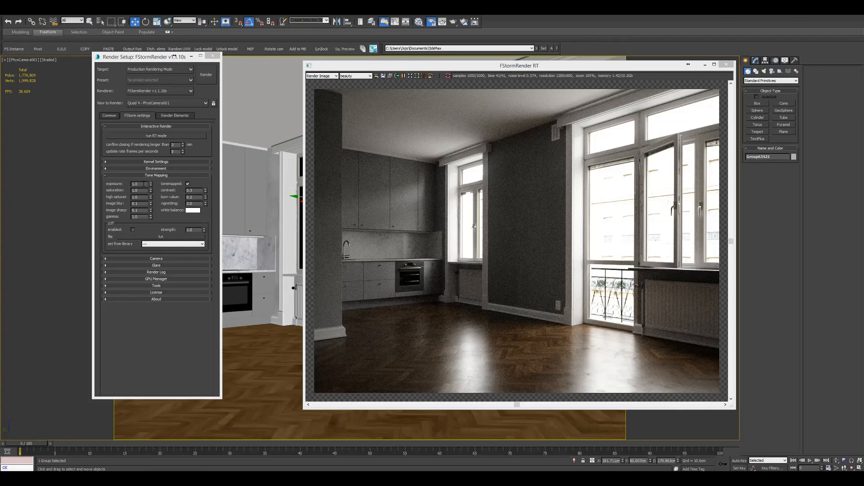
Step: Compare tone mapping exposures of 2 and 1, leaving the exposure at 2
double_click(144, 184)
type("2")
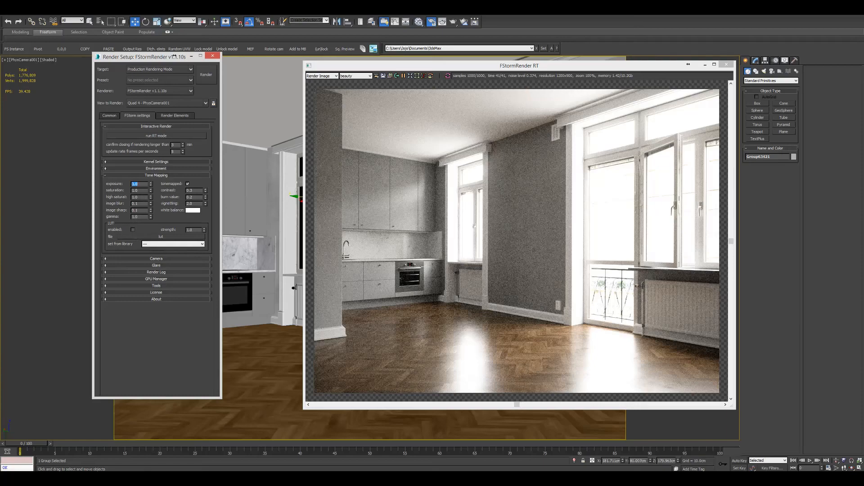
type("1")
key("Return")
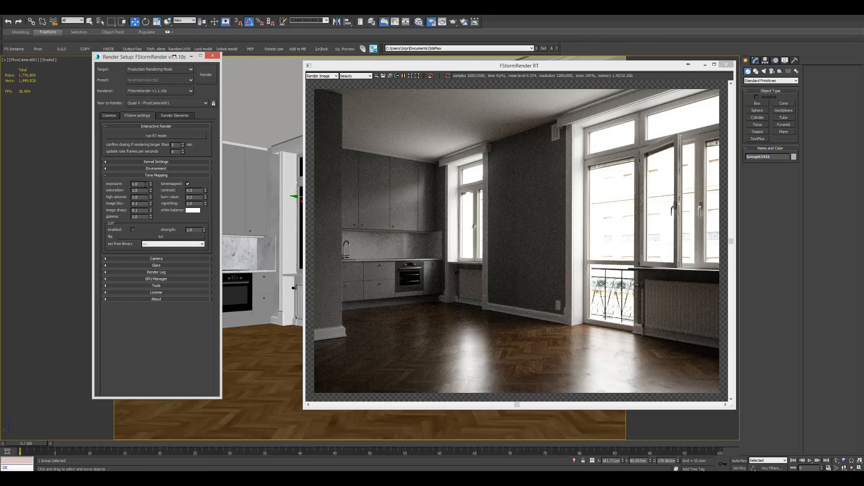
type("2")
Step: Try a tone mapping saturation of 0 and restore it to 1
right_click(152, 191)
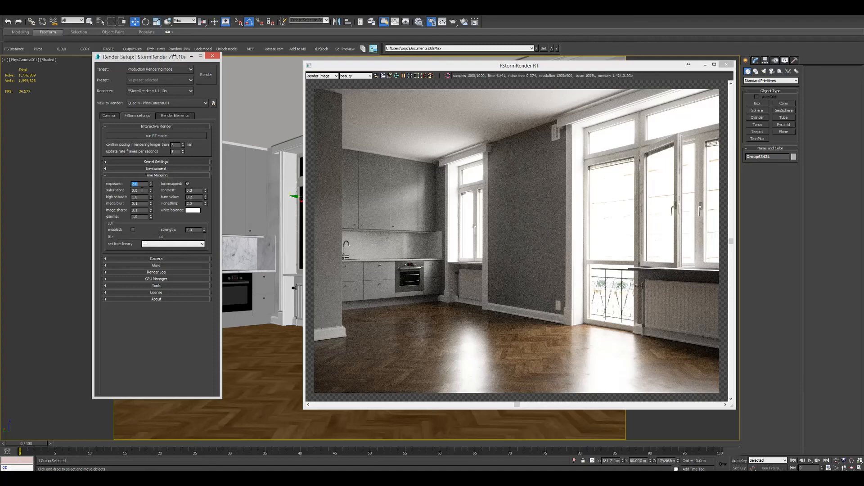
key("Tab")
type("1")
key("Return")
Step: Test higher contrast and burn values in the tone mapping, and set contrast, vignetting and burn value to 0
mouse_move(206, 193)
left_mouse_down()
mouse_move(205, 216)
mouse_move(201, 154)
left_mouse_up()
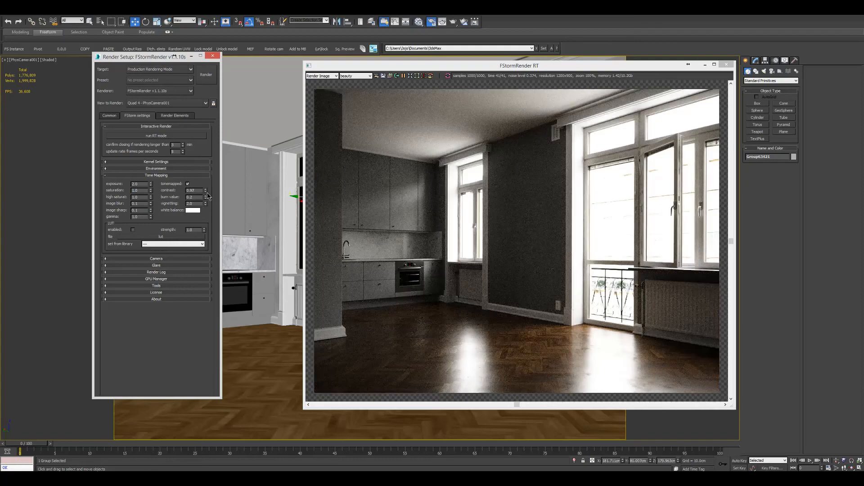
right_click(205, 205)
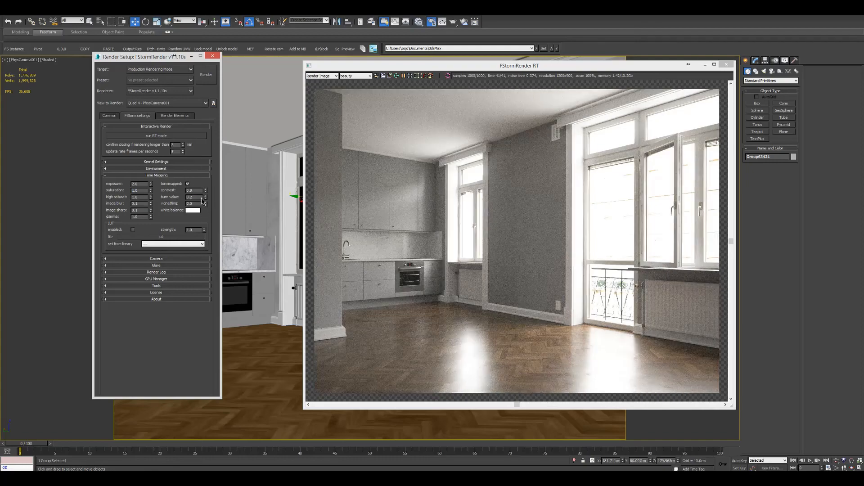
left_click_drag(205, 197, 207, 180)
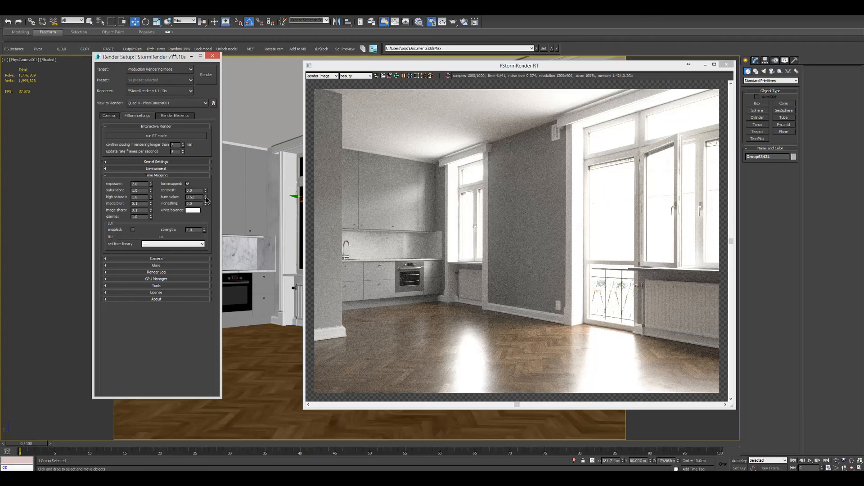
right_click(206, 198)
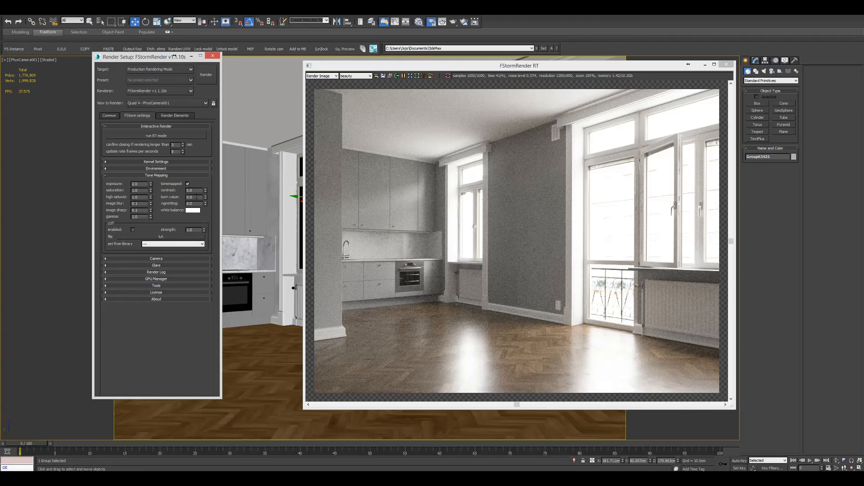
Step: Try burn values of -1 and -2 in the tone mapping and restore the burn value to 0
left_click(186, 196)
type("-1")
key("Return")
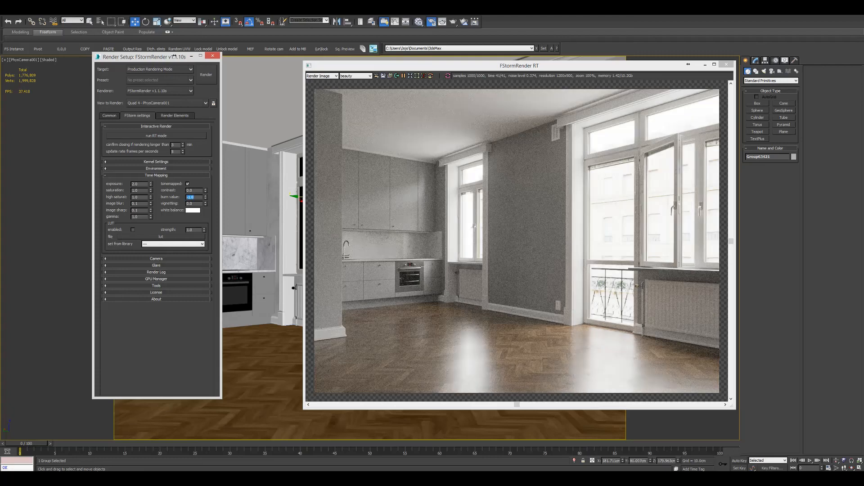
type("-2")
key("Return")
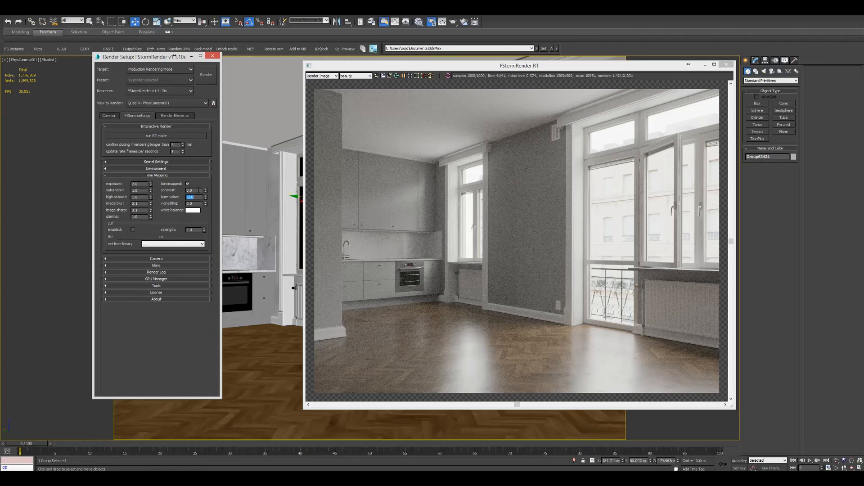
type("0")
key("Return")
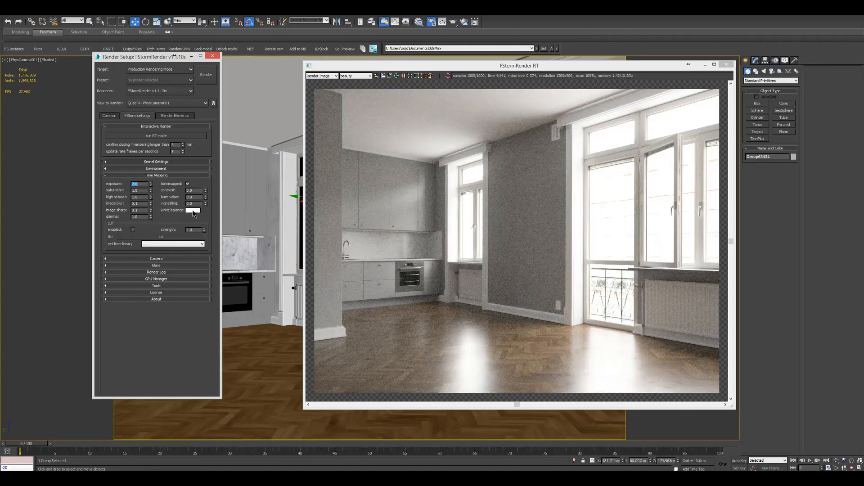
Step: Try a bluish white balance and one sampled from the rendered ceiling, discarding the white balance changes
left_click(193, 211)
mouse_move(180, 81)
left_mouse_down()
mouse_move(163, 83)
mouse_move(182, 82)
left_mouse_up()
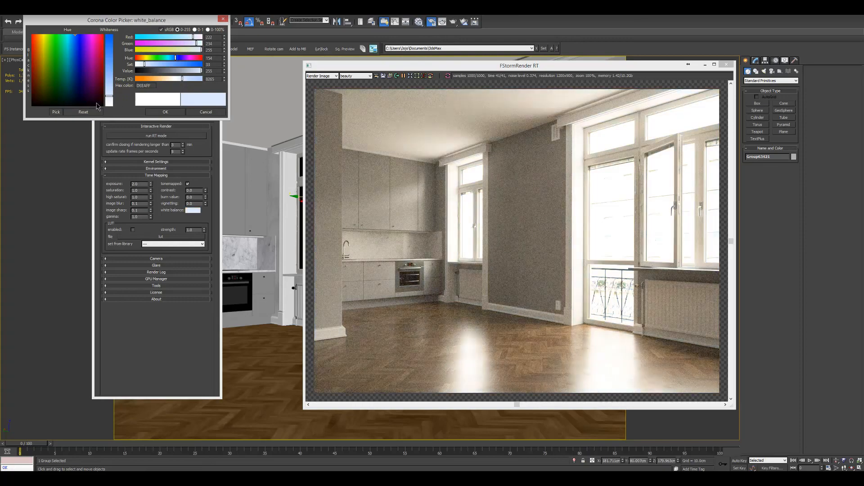
left_click(58, 112)
left_click(425, 126)
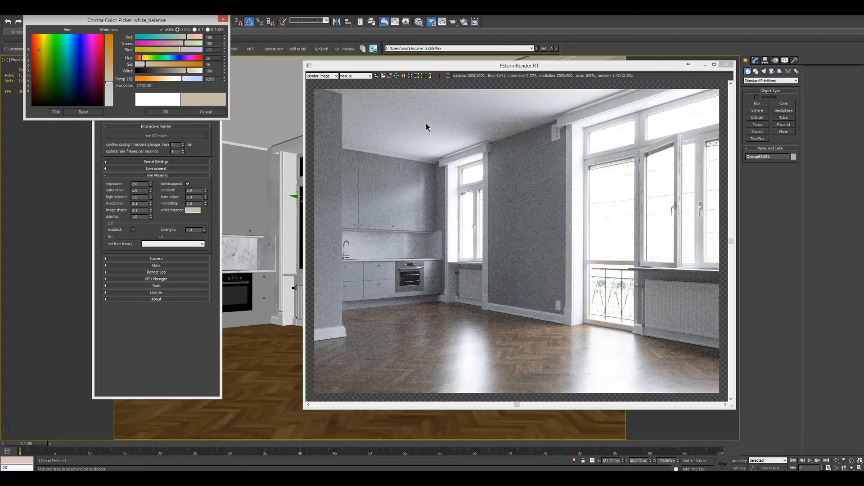
left_click(206, 112)
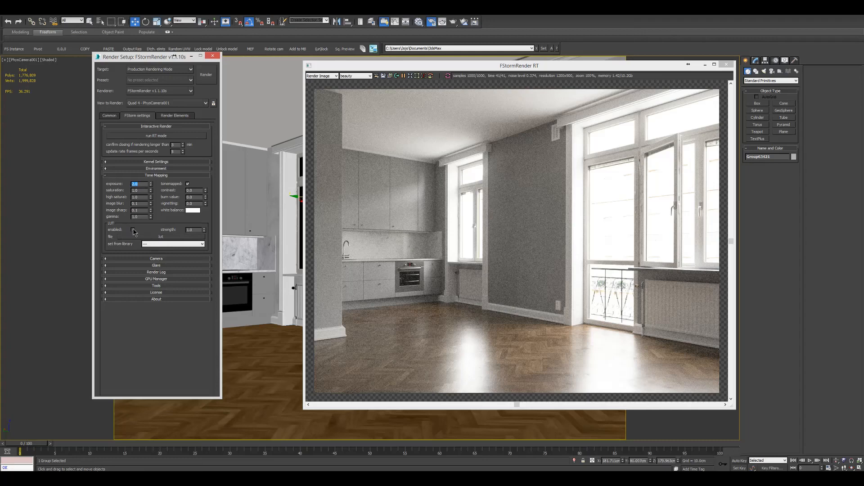
Step: Load acton.cube from the LUT library, enable the LUT, and replace it with the first Dannes LUT
left_click(202, 243)
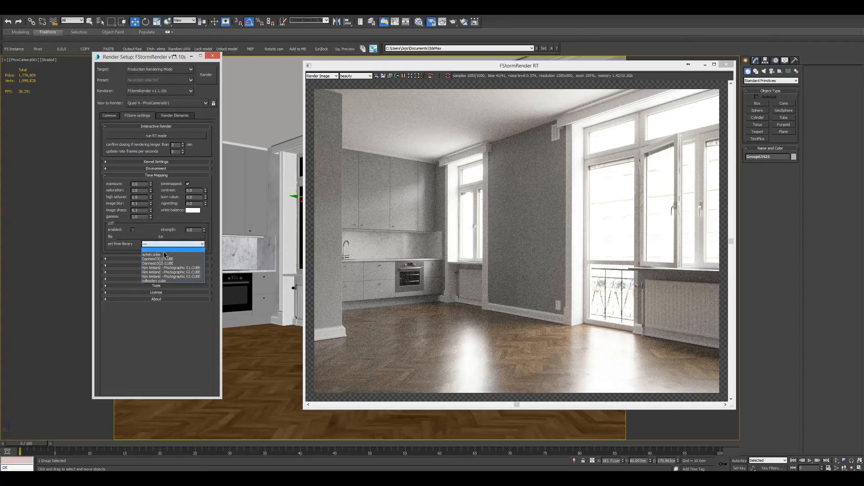
key("Down")
key("Down")
key("Down")
key("Down")
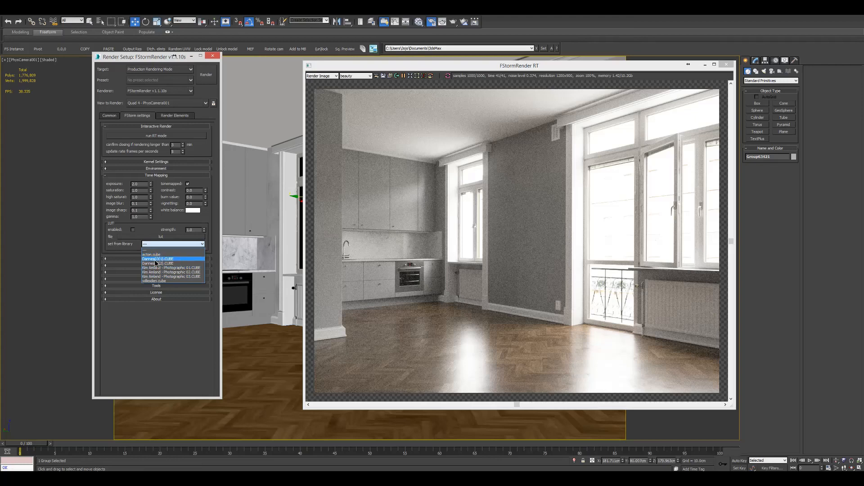
left_click(158, 256)
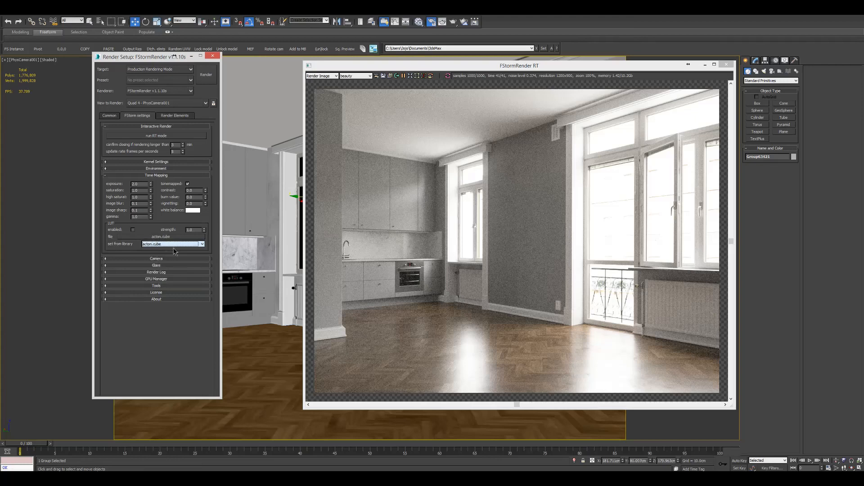
left_click(133, 230)
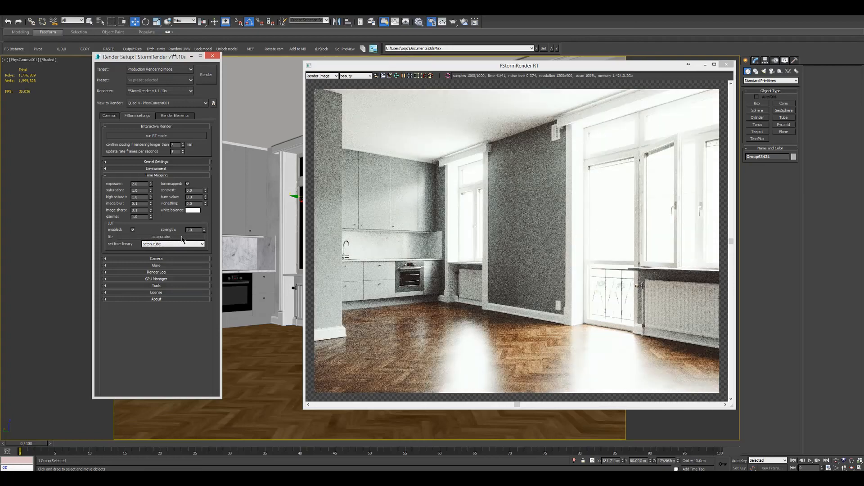
left_click(182, 244)
left_click(172, 257)
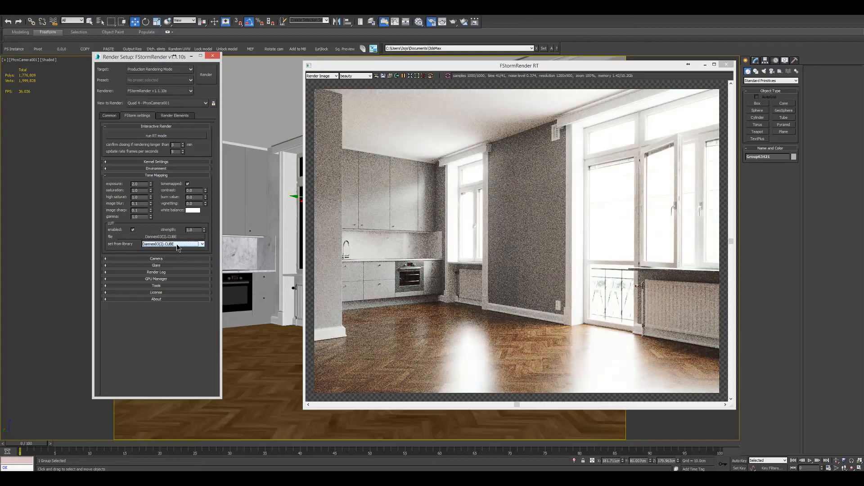
Step: Compare the remaining library LUTs, choose willesden.cube, and set the LUT strength to 0
scroll(177, 244, "down", 1)
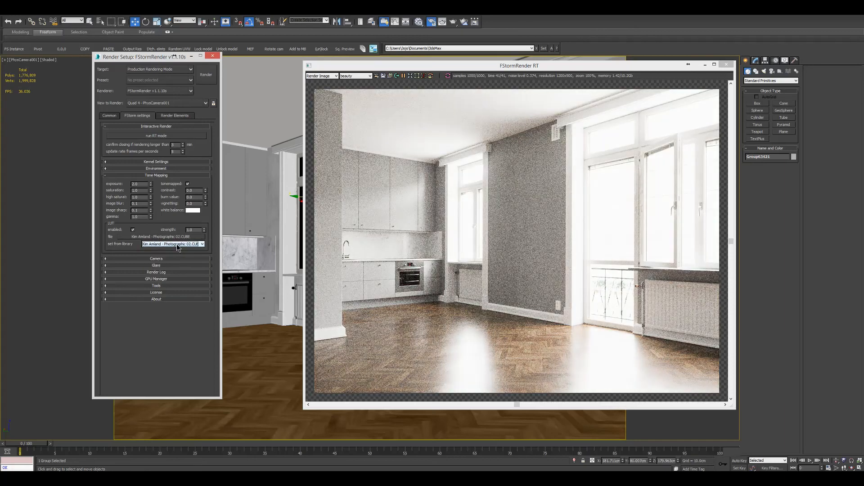
scroll(178, 248, "down", 1)
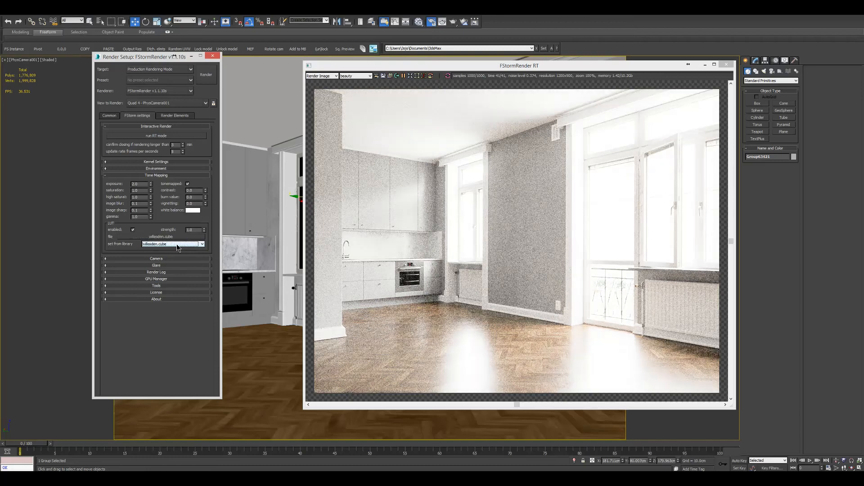
left_click(177, 245)
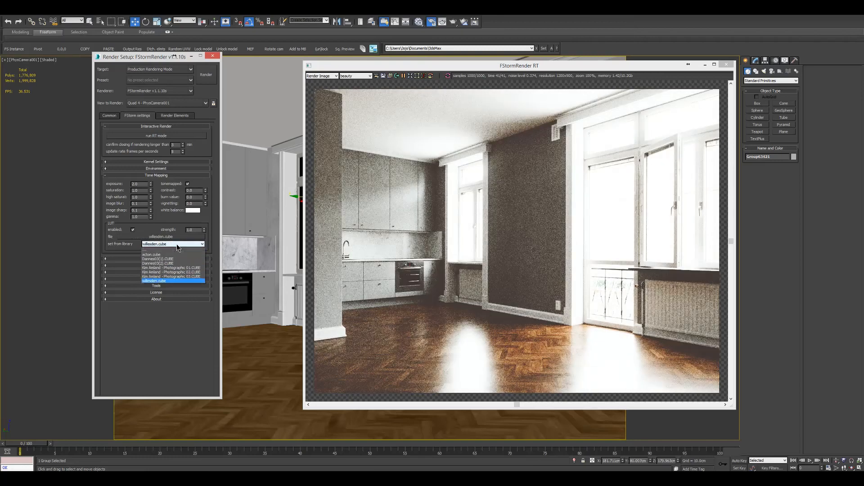
left_click(160, 282)
key("Tab")
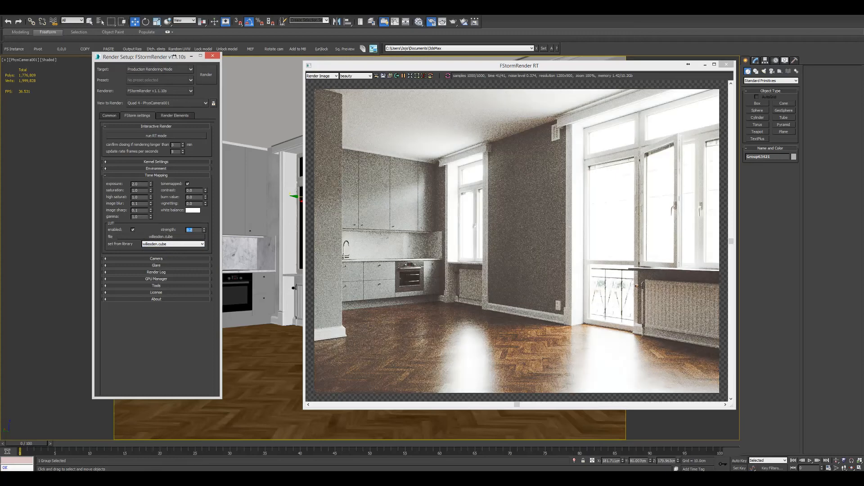
type("0")
key("Return")
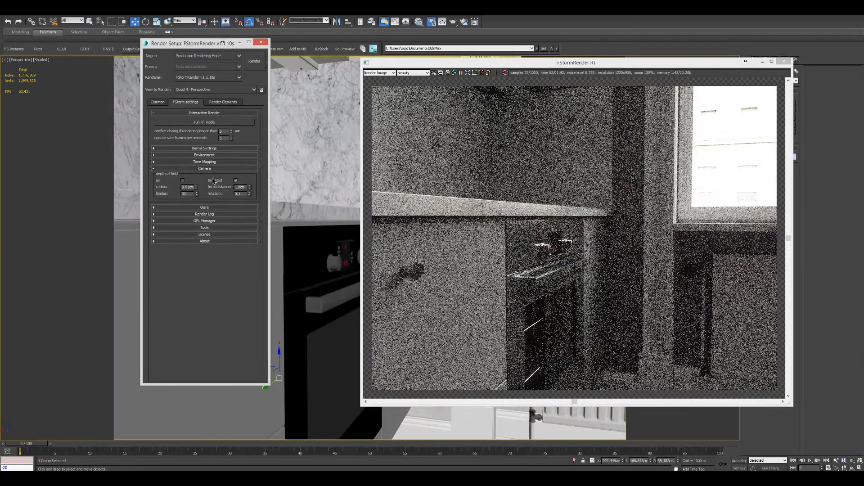
Step: Enable the camera's depth of field and look up the f/2.8 aperture radius in the f-stop table in the browser
left_click(183, 181)
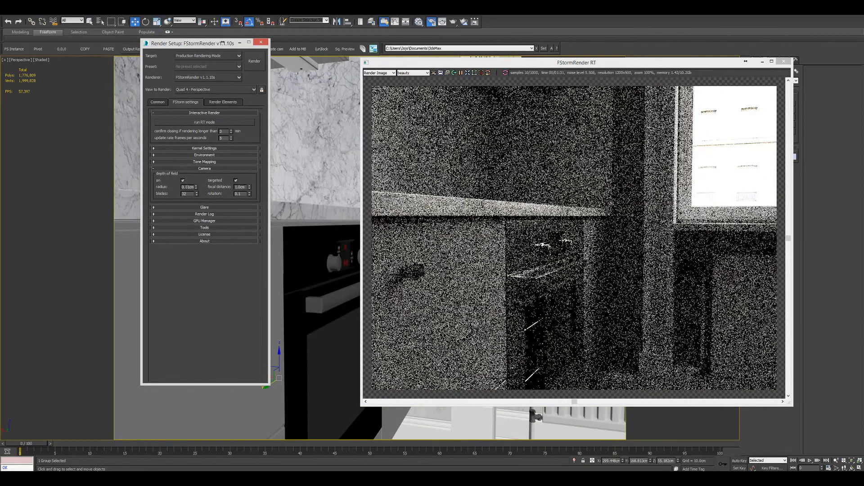
double_click(190, 186)
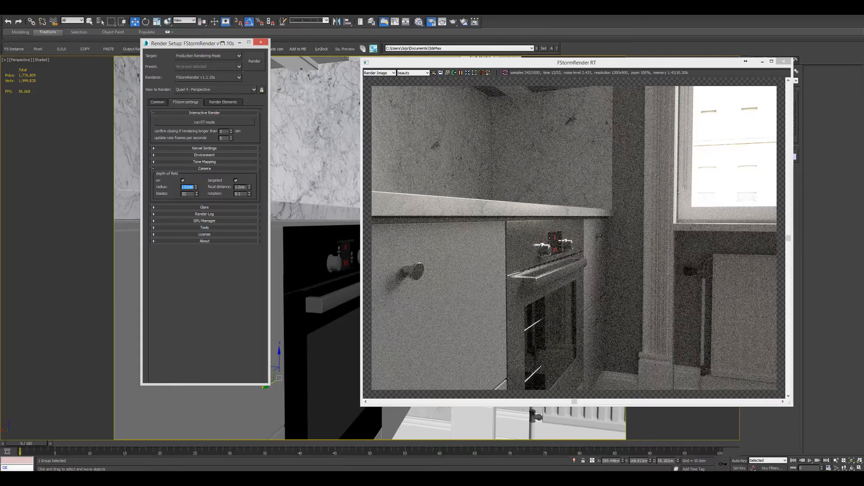
key("alt+Tab")
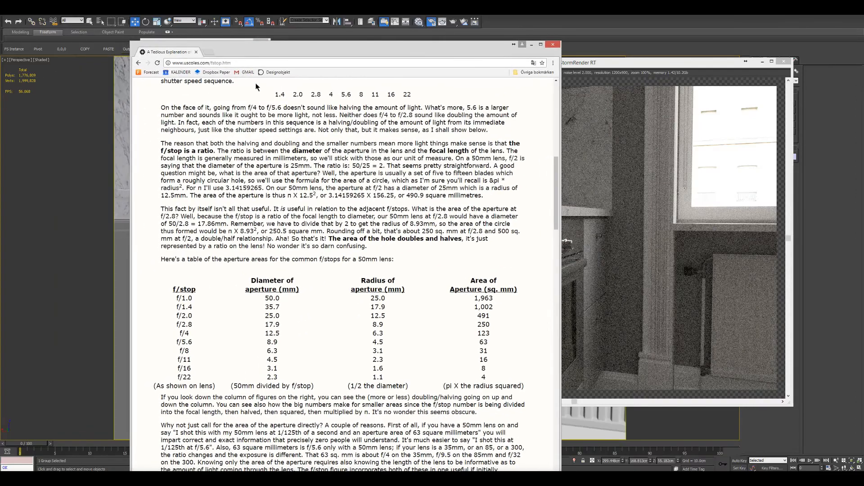
left_click_drag(234, 49, 206, 31)
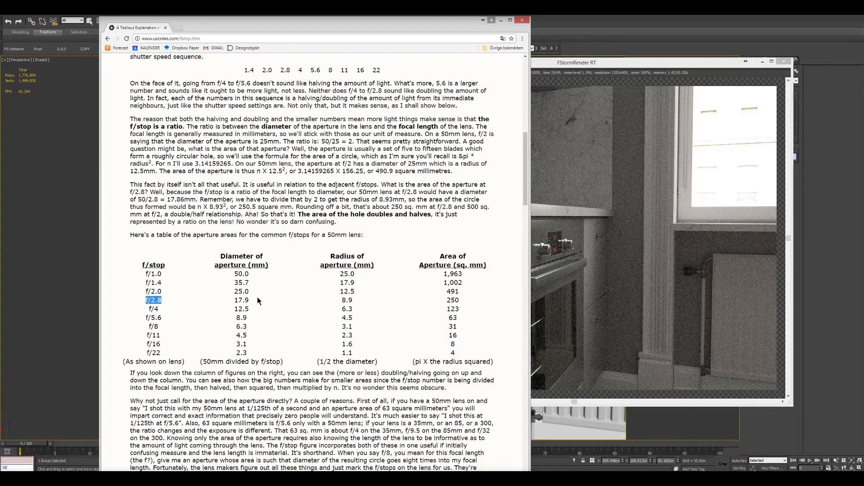
left_click_drag(341, 300, 358, 302)
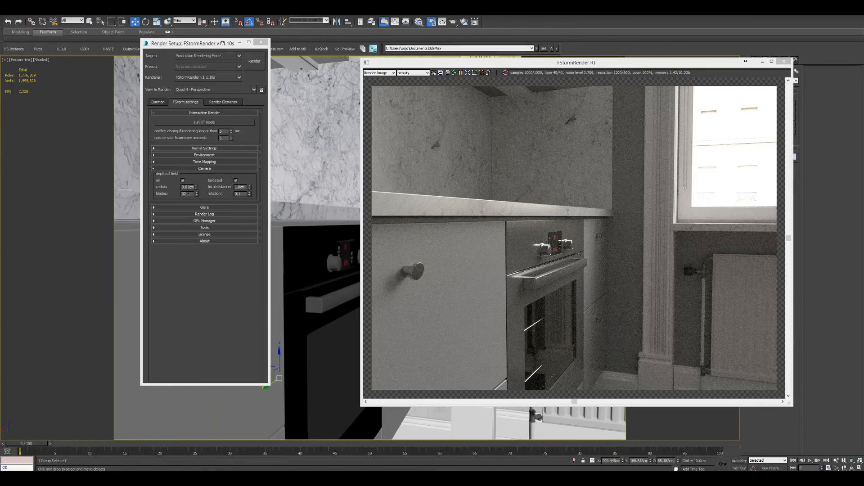
Step: Switch back to 3ds Max and set the depth of field radius to 0.89 cm
double_click(188, 187)
type("0.89")
key("Return")
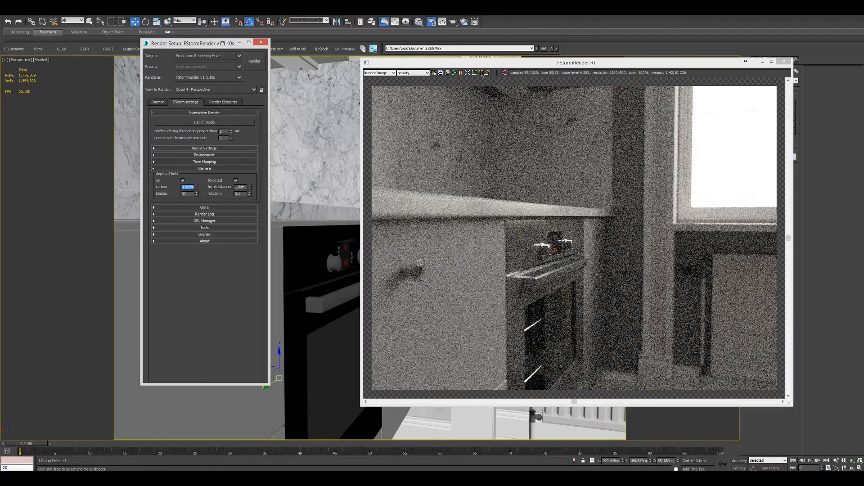
Step: Set the render focus on the cabinet knob, and refocus it on the oven's control knobs
left_click_drag(489, 63, 481, 78)
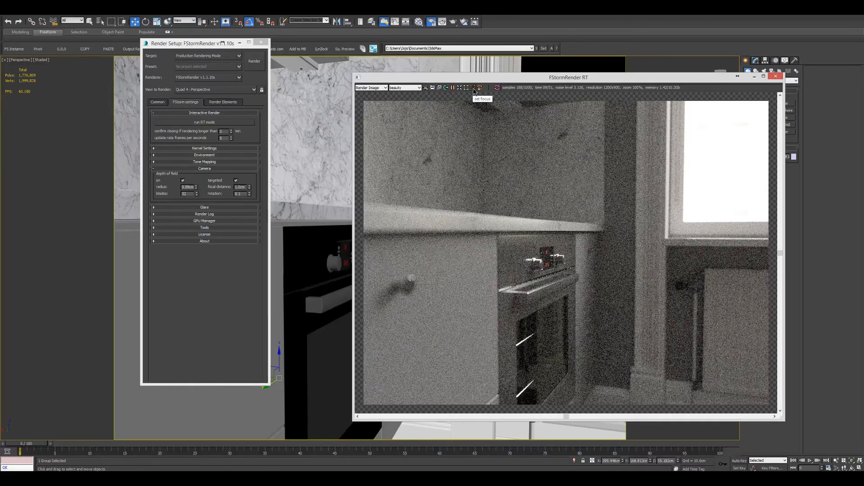
left_click(473, 88)
left_click(408, 282)
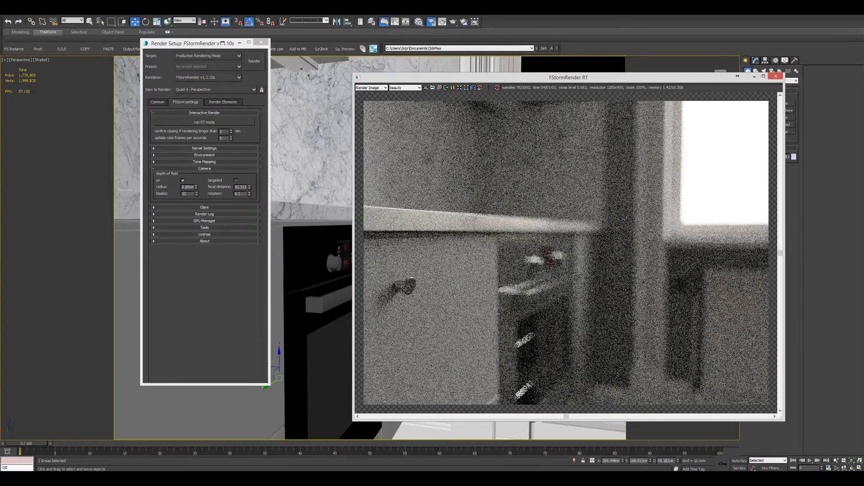
left_click(540, 261)
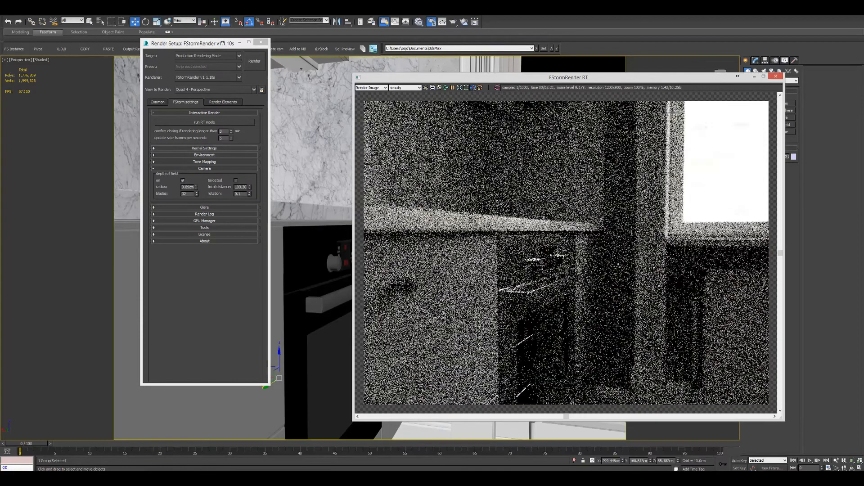
Step: Enable region rendering, draw a region on the wall above the countertop, and orbit the scene view to test its updates
left_click(464, 92)
left_click_drag(422, 146, 497, 221)
middle_click_drag(324, 144, 358, 229, "alt")
middle_click_drag(325, 107, 398, 158, "alt")
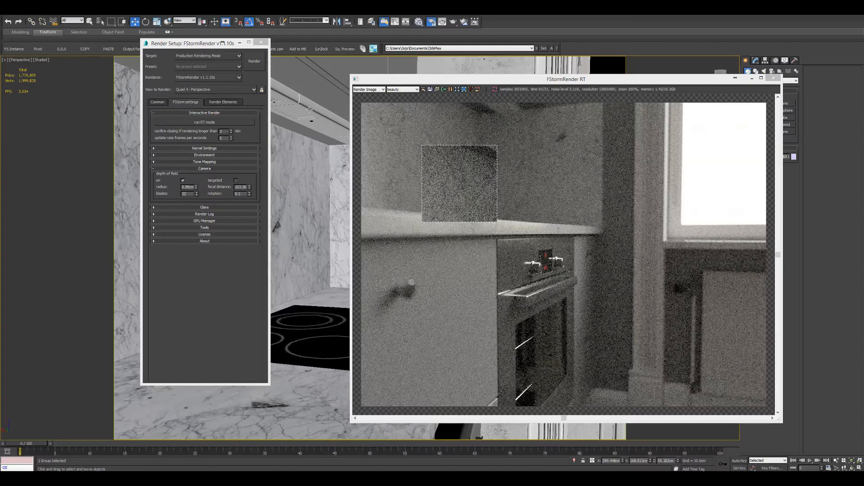
middle_click_drag(319, 90, 271, 166, "alt")
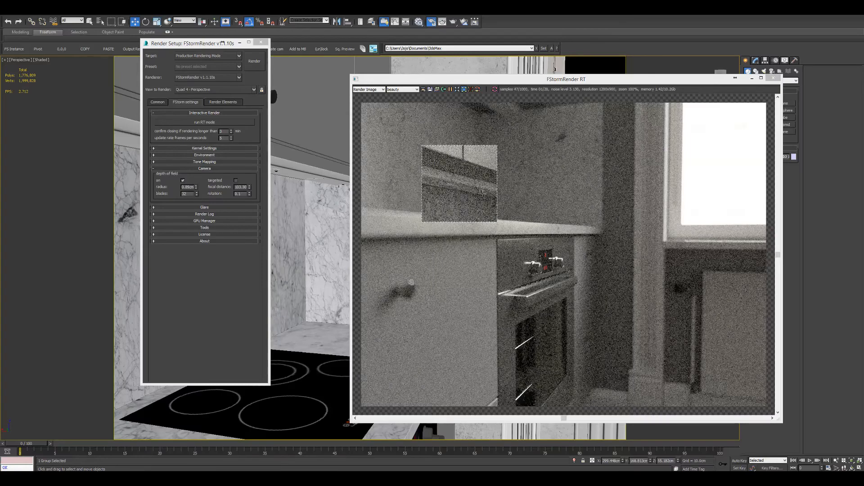
Step: Draw several more render regions over the wall, oven, window side and cabinet, and turn region rendering off
left_click_drag(527, 165, 595, 284)
left_click_drag(512, 251, 553, 292)
left_click_drag(599, 237, 643, 275)
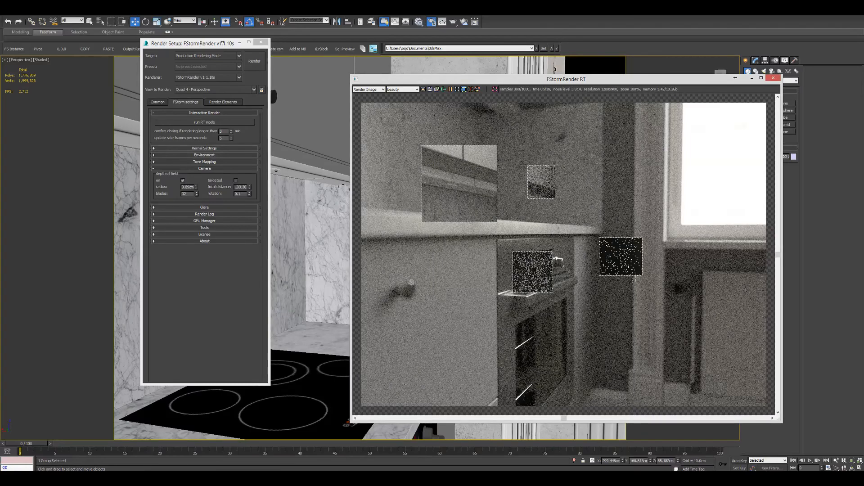
left_click_drag(472, 311, 449, 292)
middle_click_drag(330, 252, 302, 228)
left_click_drag(404, 125, 459, 183, "alt")
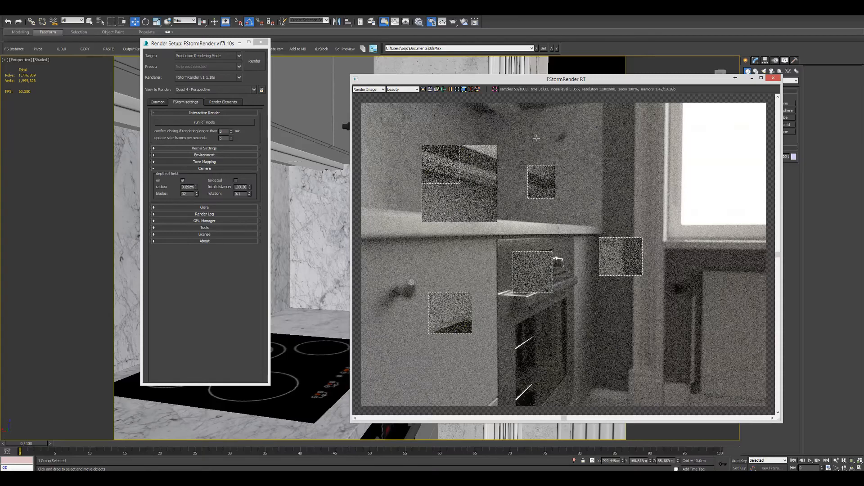
left_click_drag(533, 121, 608, 179)
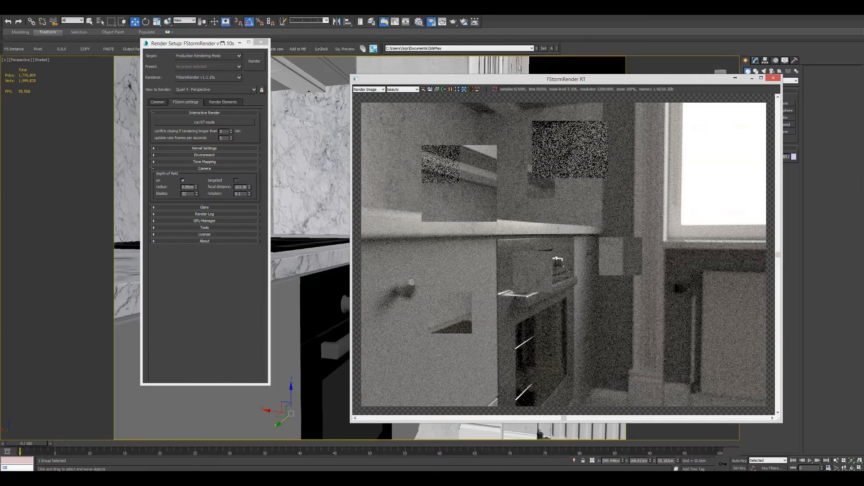
left_click(464, 89)
Step: Set the depth of field blades to 6 and draw a render region around the cabinet knob
middle_click_drag(317, 156, 295, 154)
left_click(153, 203)
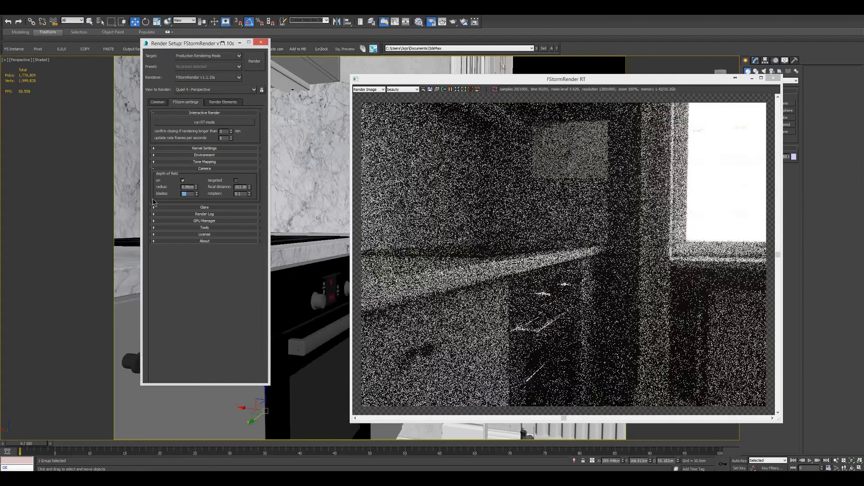
type("6")
key("Return")
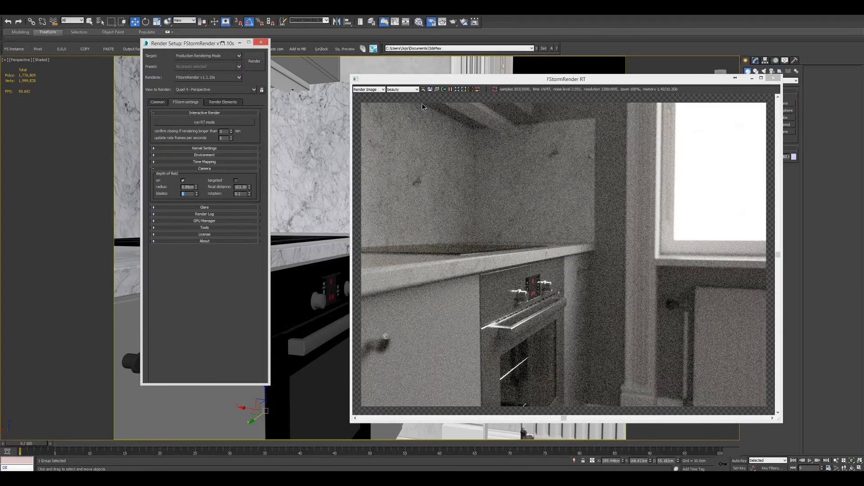
left_click(464, 90)
left_click_drag(378, 323, 373, 350)
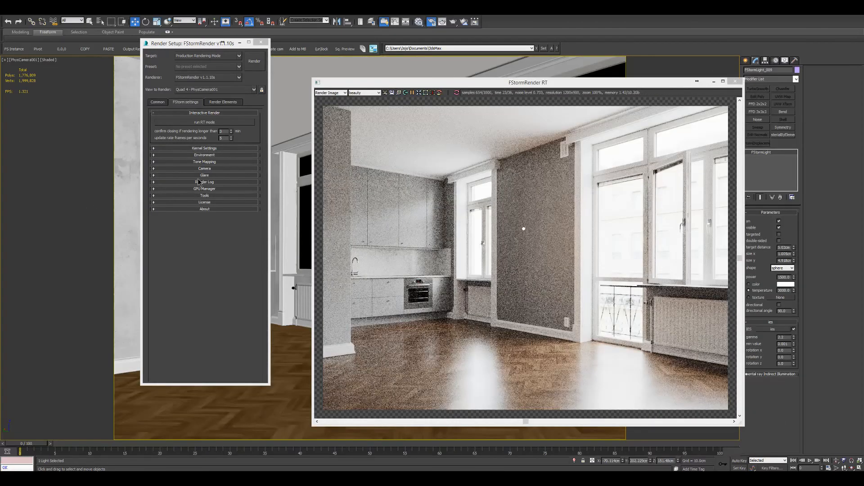
Step: Enable the glare effect for the render of the room with the small sphere light
left_click(208, 175)
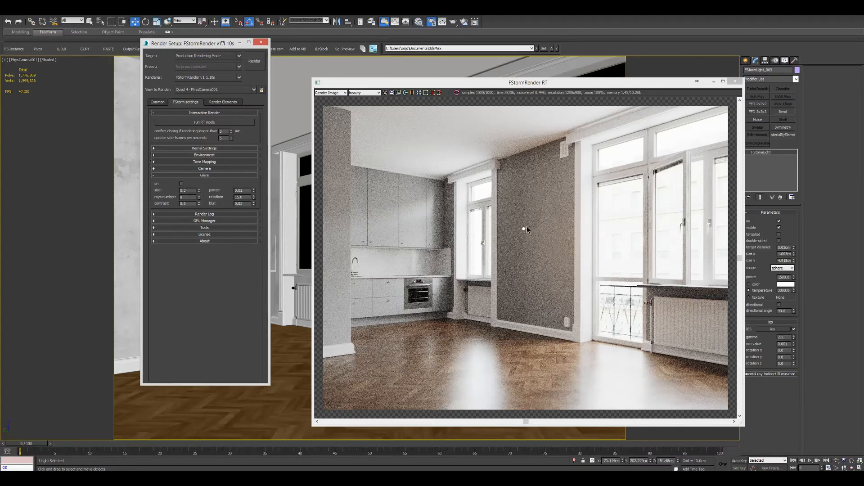
left_click(181, 184)
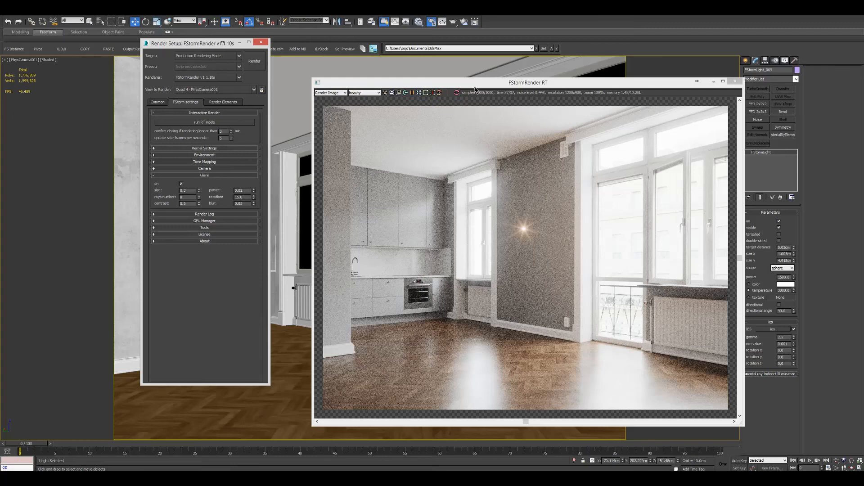
left_click_drag(478, 88, 475, 67)
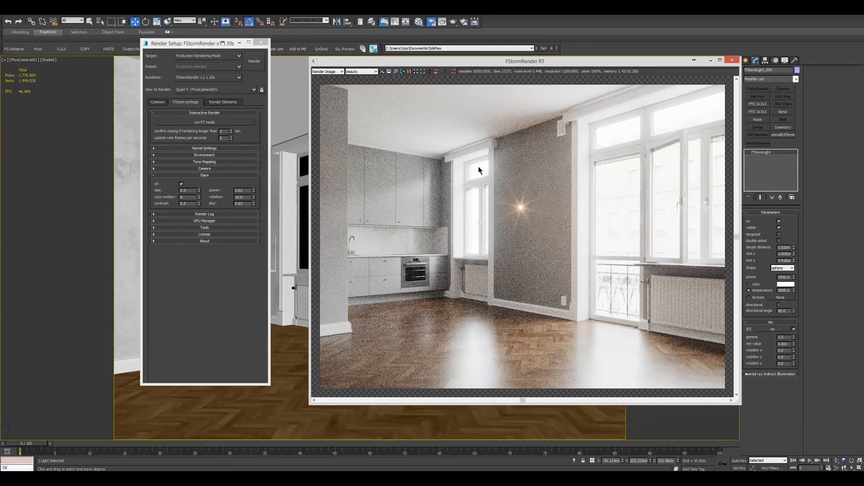
Step: Try stronger and weaker glare power values and restore the power to 0.02
left_click(246, 189)
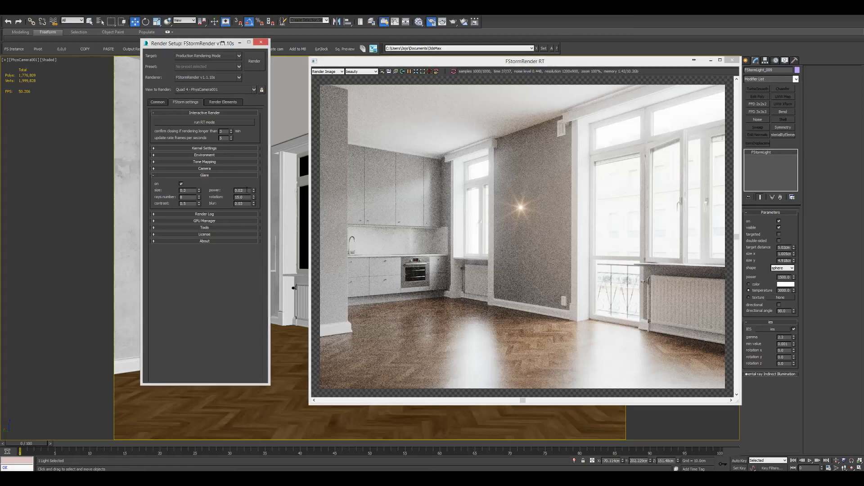
type("1")
key("Return")
type("0.005")
key("Return")
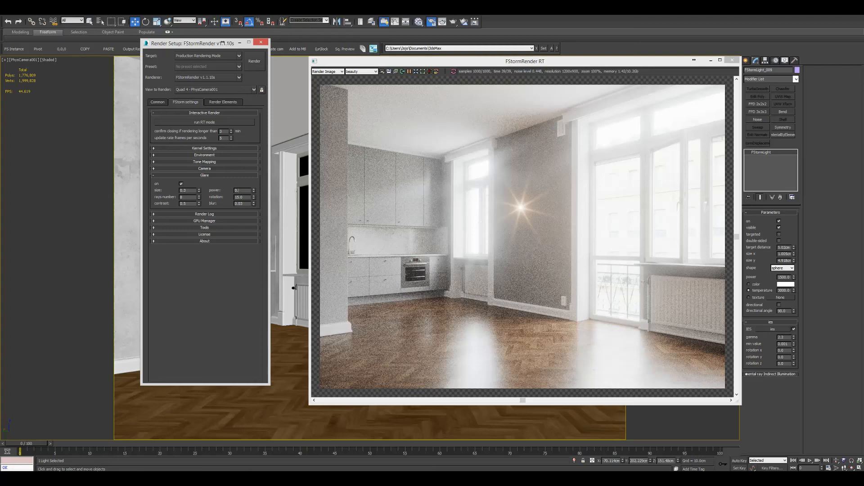
key("Return")
Step: Try a glare blur of 1 and set the blur to 0.1
double_click(183, 191)
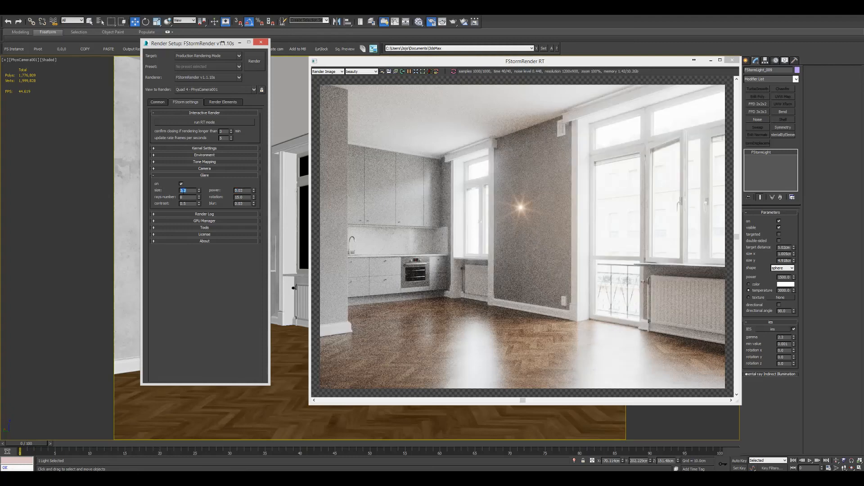
right_click(253, 203)
double_click(246, 204)
type("1")
key("Return")
type("0.1")
key("Return")
Step: Test several glare sizes, including 0.001, and set the size to 0.1
double_click(184, 191)
type("0")
key("Return")
type("0.1")
key("Return")
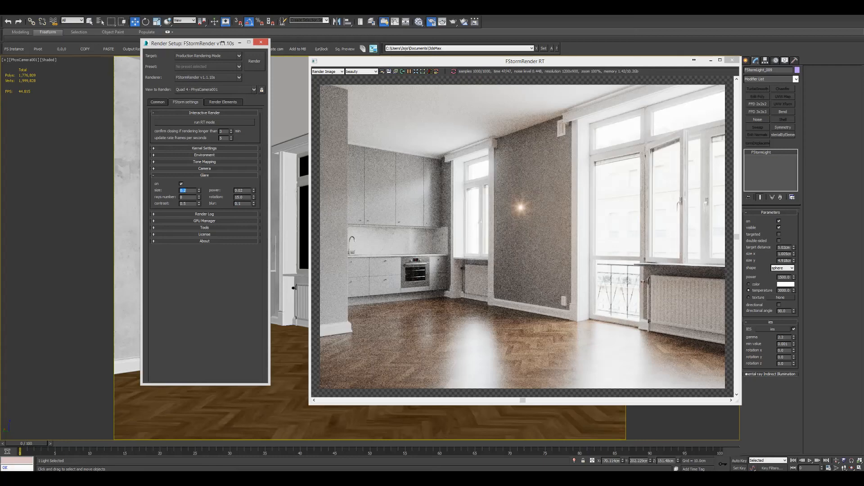
type("0.001")
key("Return")
type("0.1")
key("Return")
Step: Set the glare's rays number to 6
double_click(182, 198)
type("6")
key("Return")
Step: Test glare contrast values of 0.5, 1.5, 0 and 1, and set the contrast to 0.5
key("Tab")
type("0.5")
key("Return")
type("1.5")
key("Return")
type("0")
key("Return")
type("1")
key("Return")
type("0.5")
key("Return")
Step: Set the glare blur to 0.001
double_click(241, 203)
type("0.001")
key("Return")
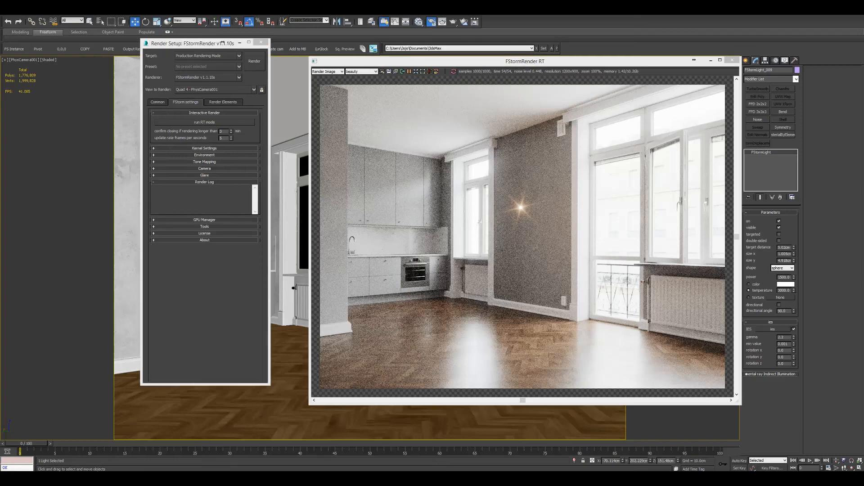
Step: Check the Render Log for messages and collapse it
left_click(212, 183)
left_click(208, 182)
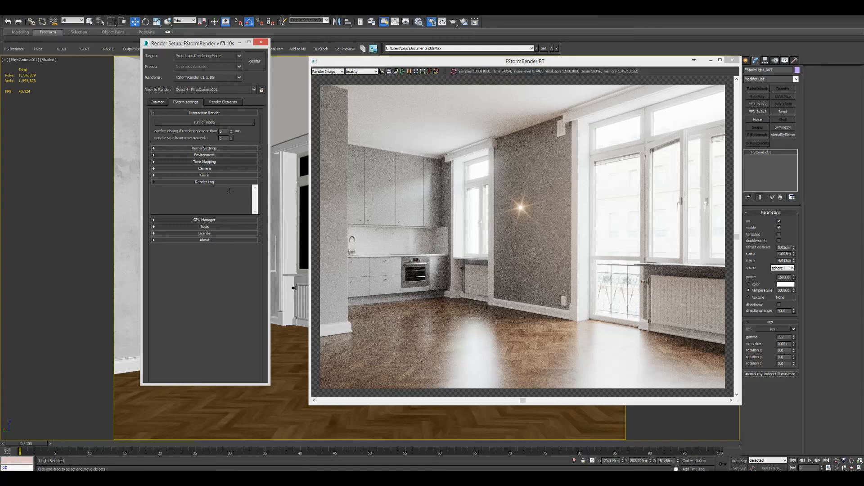
left_click_drag(389, 61, 389, 69)
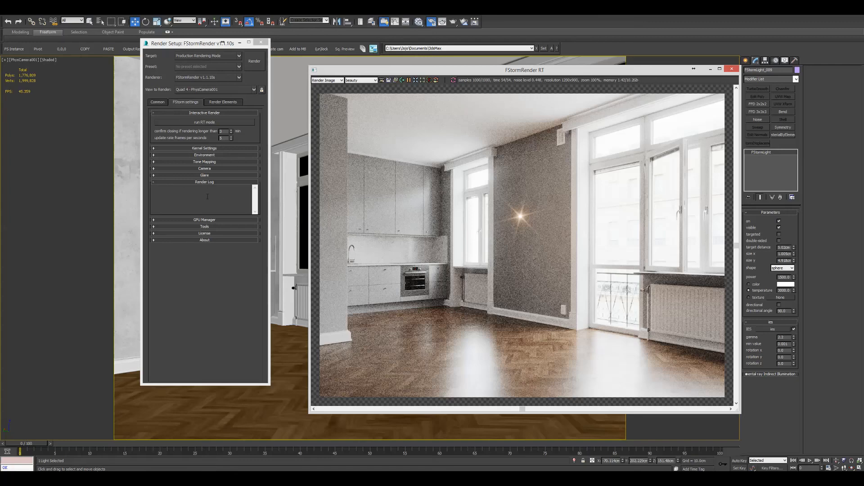
left_click(161, 189)
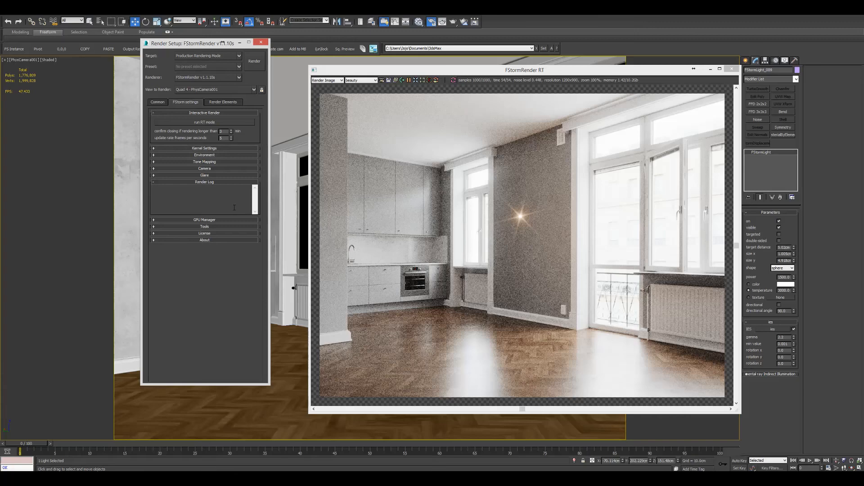
left_click(211, 182)
Step: Try the render and low-priority options of the second and third GPUs in the GPU Manager, and restore them
left_click(208, 190)
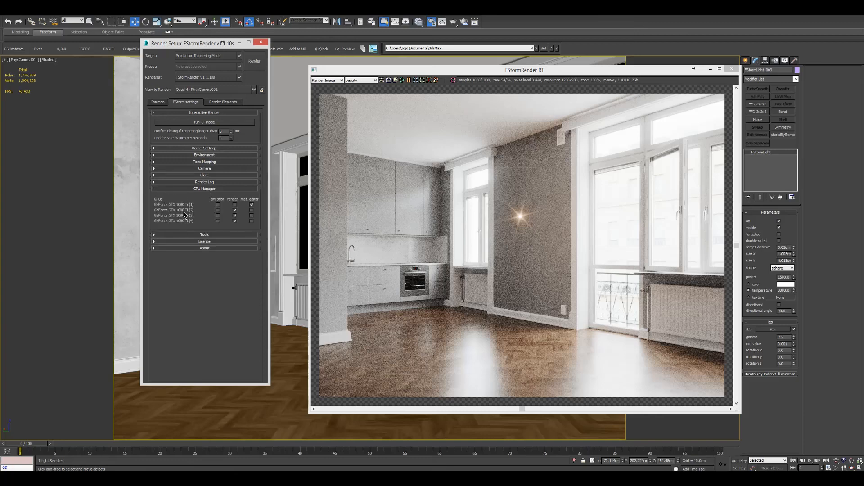
left_click(234, 209)
left_click(236, 215)
left_click(217, 210)
left_click(218, 209)
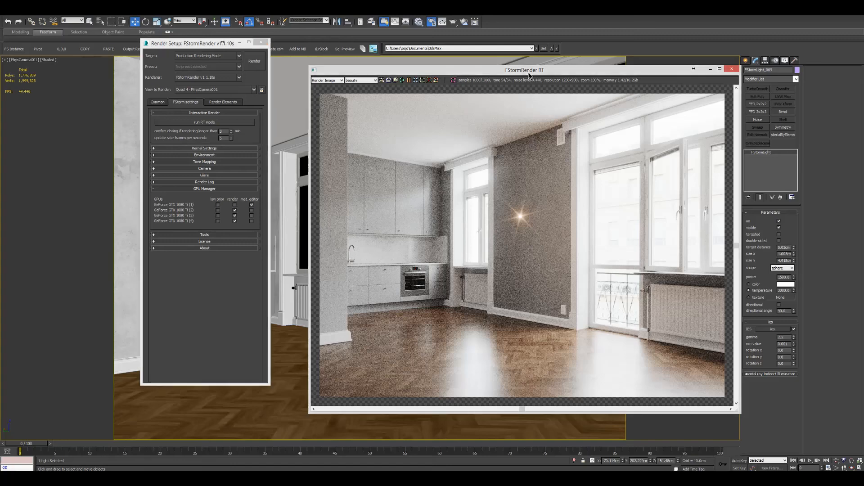
Step: Try the render and material-editor options of the first GPU in the GPU Manager
left_click_drag(528, 71, 512, 77)
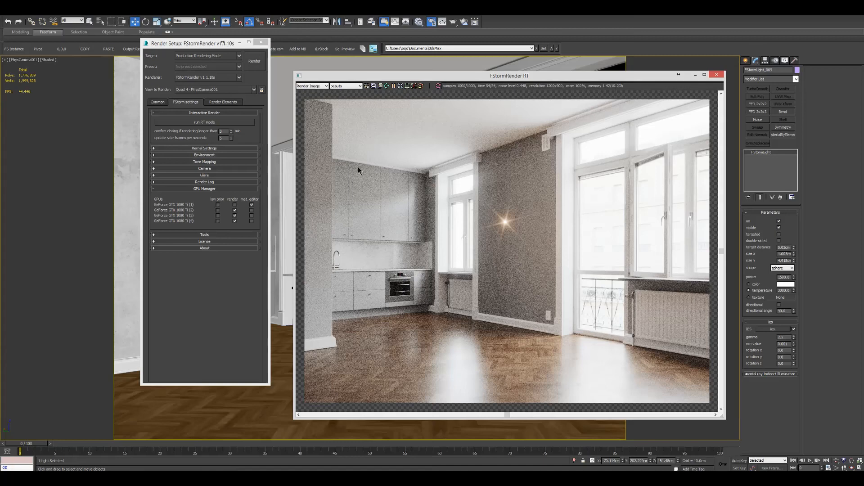
left_click(235, 205)
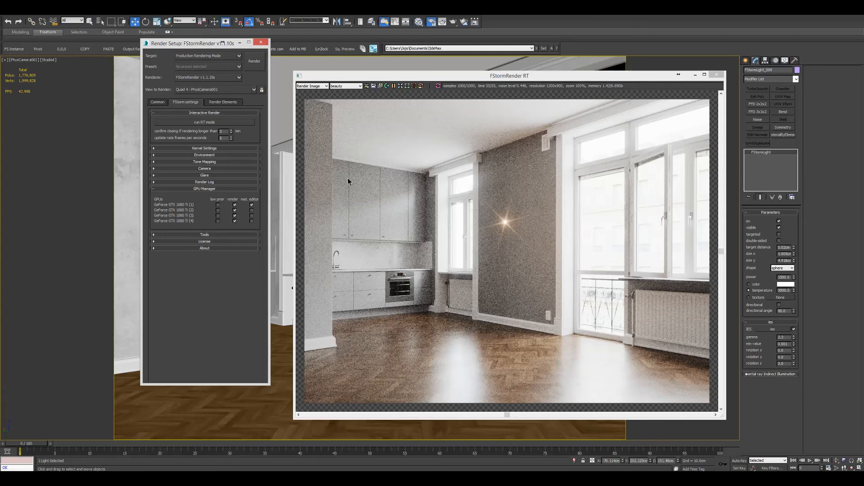
left_click(235, 208)
left_click(235, 204)
left_click(243, 203)
left_click(251, 204)
left_click(252, 205)
left_click(235, 205)
left_click(252, 205)
Step: Collapse the GPU Manager and exclude cameras, proxies and environment from the scene converter, leaving lights and materials included
left_click(219, 189)
left_click(208, 196)
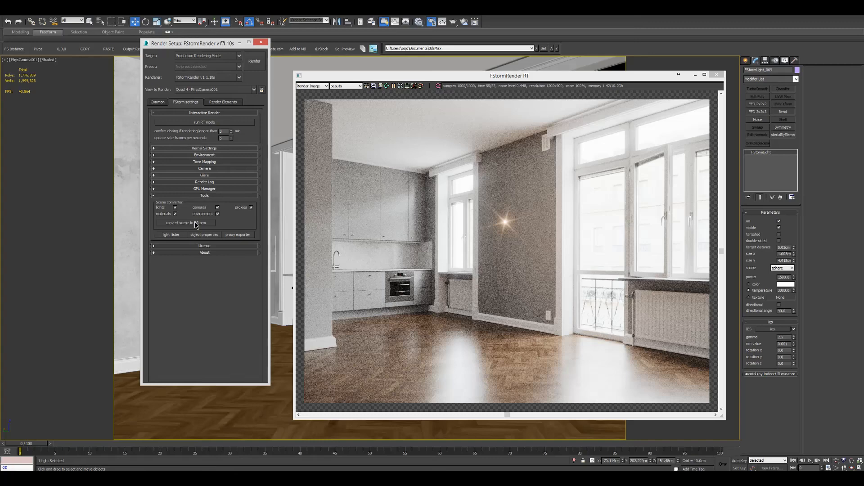
left_click(218, 212)
left_click(217, 207)
left_click(251, 208)
left_click(218, 208)
Step: Try switching FStormLight_009 off and back on in the FStorm LightLister, and close the lister
left_click_drag(206, 45, 115, 76)
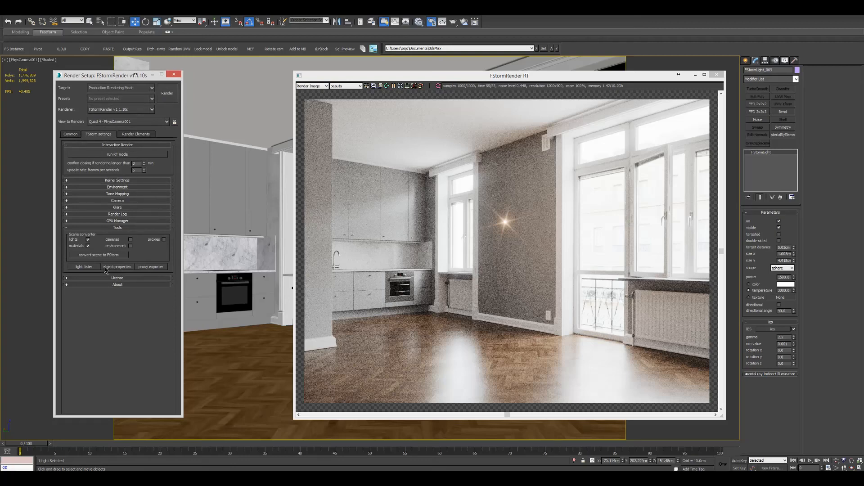
left_click(90, 270)
left_click_drag(385, 134, 239, 102)
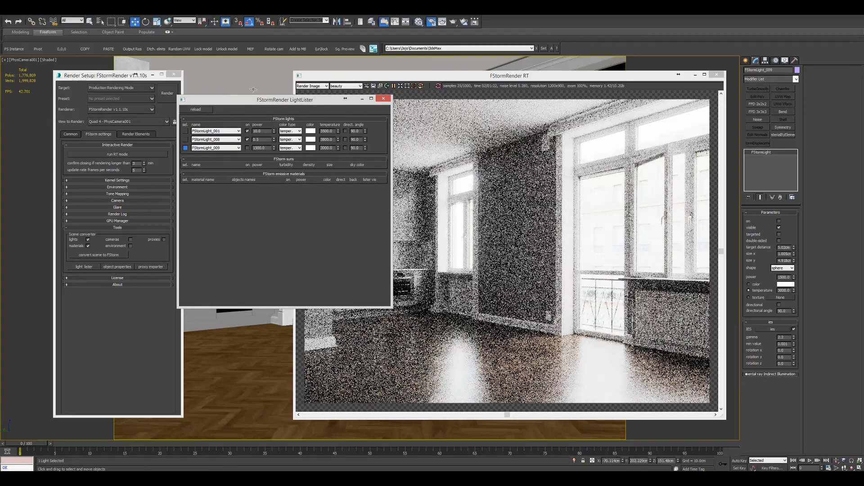
left_click(247, 148)
left_click(383, 99)
Step: Look over the instance, matte and motion blur options in the FStorm object properties and close them
left_click(122, 268)
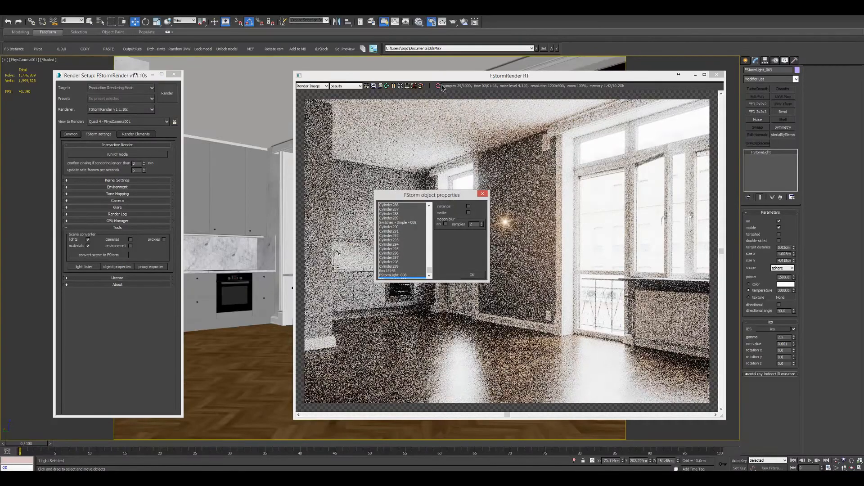
left_click_drag(449, 196, 246, 138)
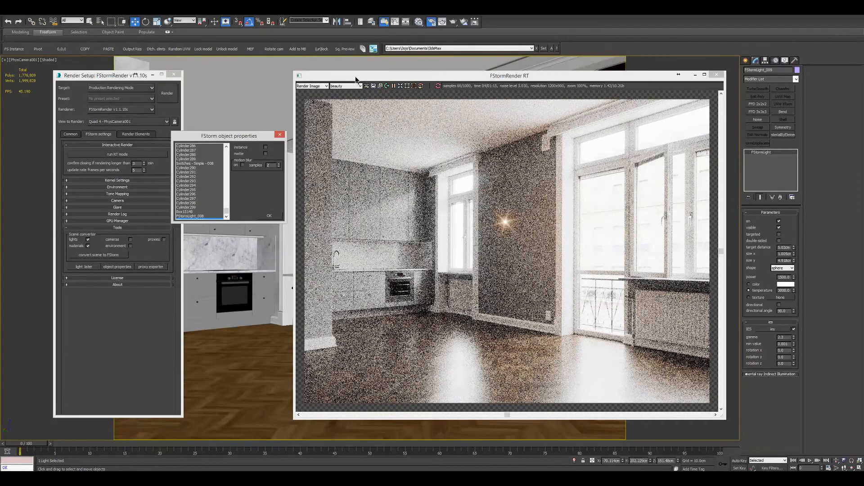
left_click(355, 77)
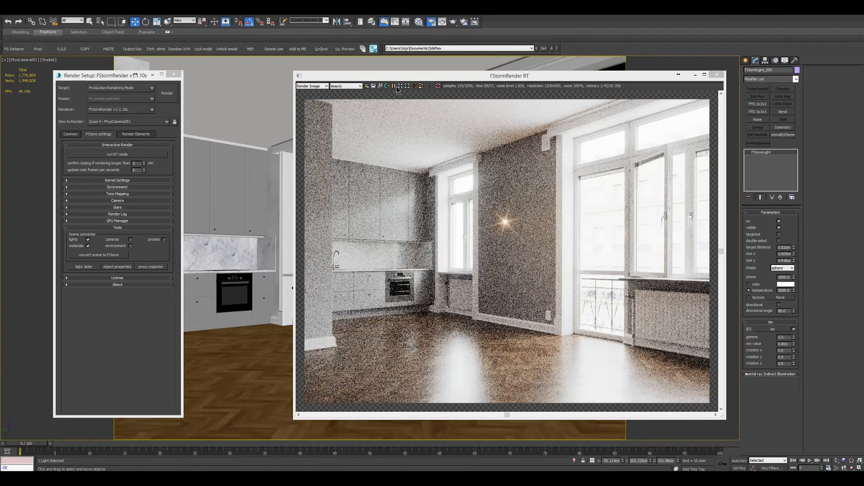
Step: Examine the instance option in the kitchen oven's FStorm object properties and close the dialog
left_click_drag(395, 76, 586, 100)
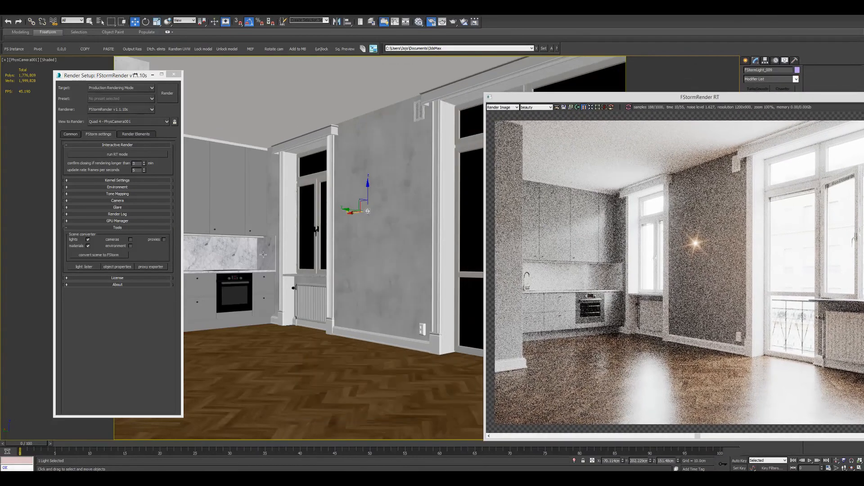
left_click(239, 276)
right_click(238, 278)
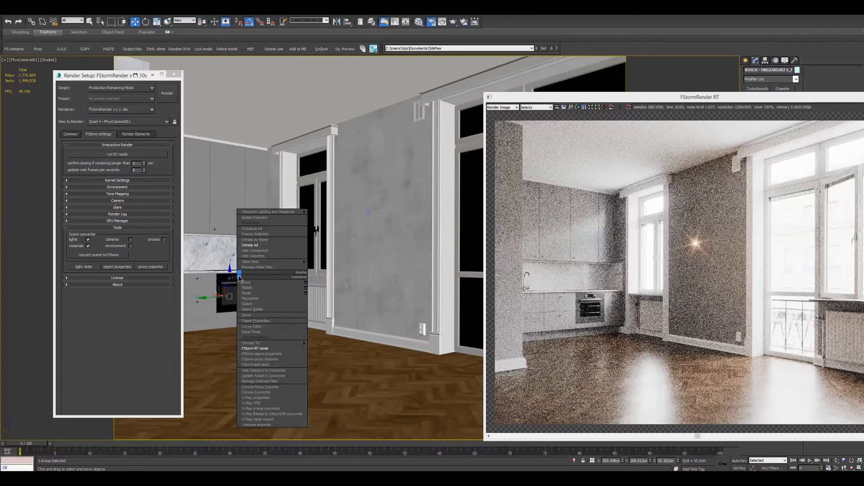
left_click(271, 354)
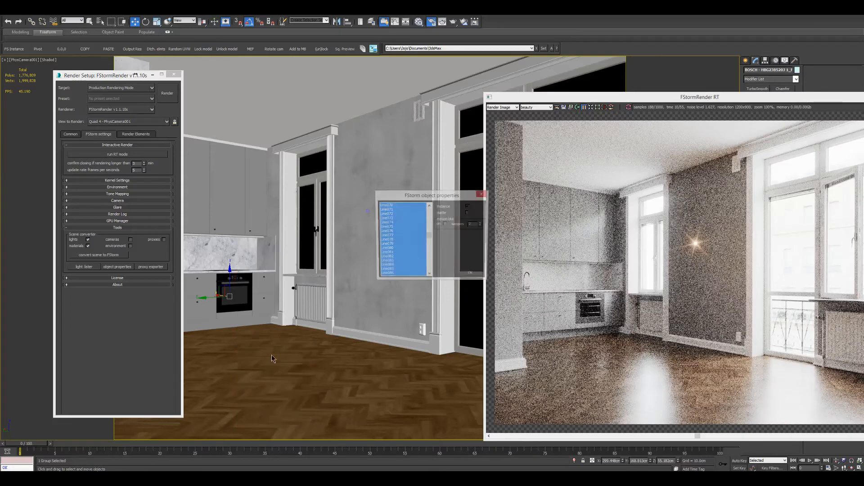
left_click_drag(434, 194, 317, 179)
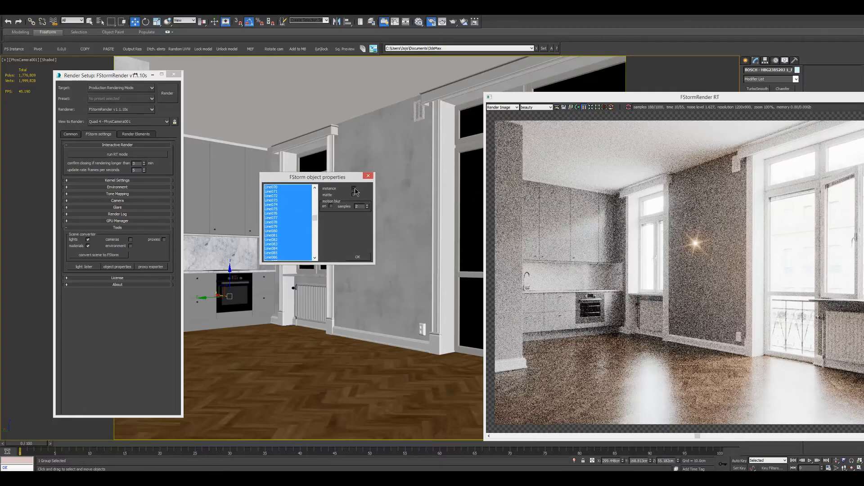
left_click_drag(323, 181, 278, 183)
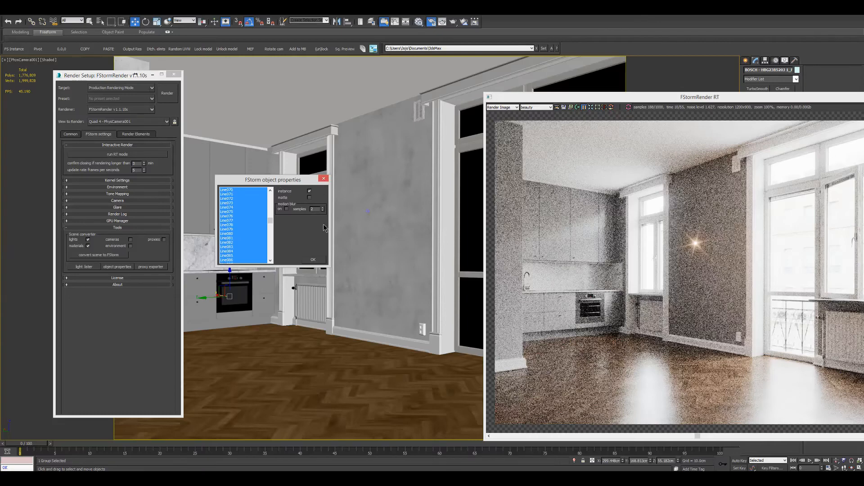
left_click(324, 180)
Step: Clone the kitchen oven along the wall as four evenly spaced copies
left_click_drag(216, 294, 249, 298, "shift")
left_click(449, 241)
left_click(449, 241)
left_click(449, 241)
left_click(432, 268)
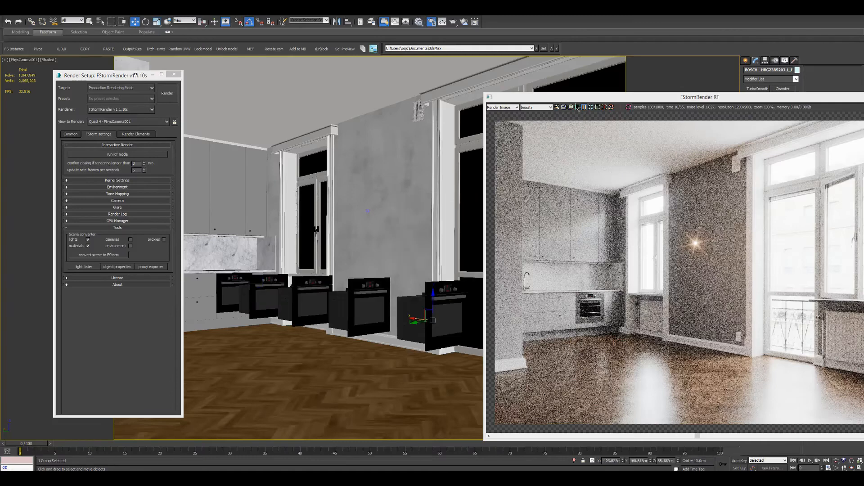
Step: Select all five ovens and apply the instance option in their FStorm object properties
left_click(367, 302, "ctrl")
left_click(311, 302, "ctrl")
left_click(237, 290, "ctrl")
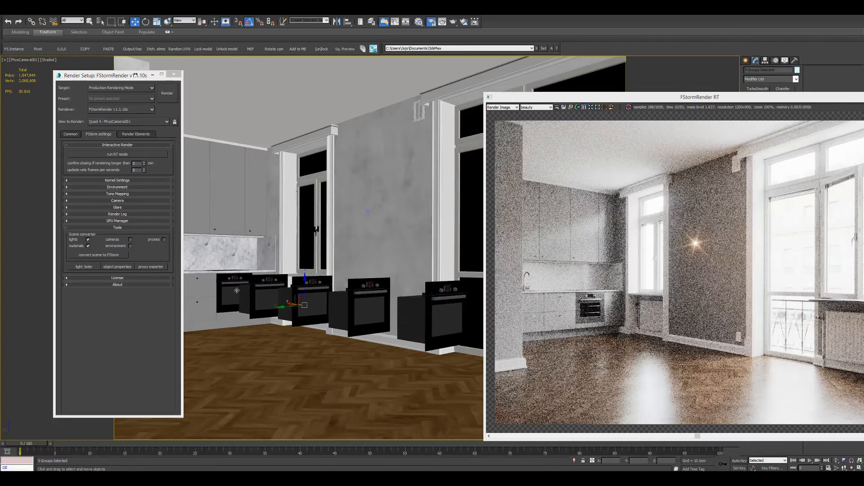
left_click(424, 304, "ctrl")
right_click(265, 285)
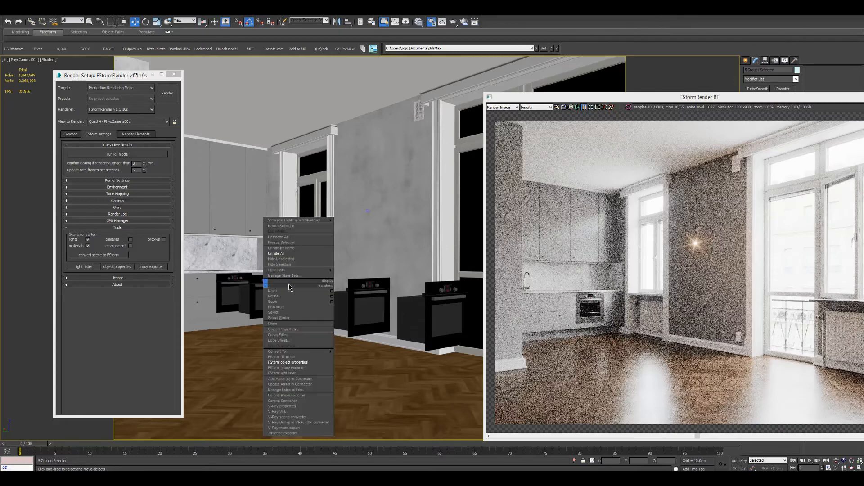
left_click(289, 363)
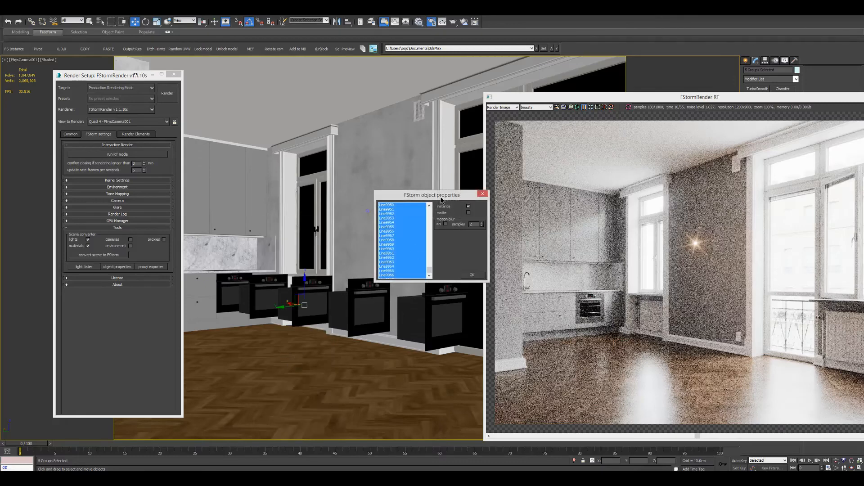
left_click_drag(443, 201, 409, 206)
left_click(435, 213)
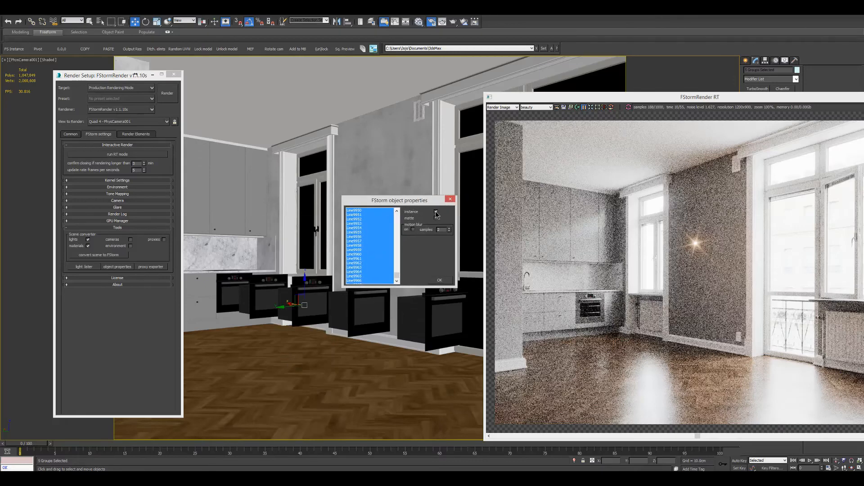
left_click(444, 282)
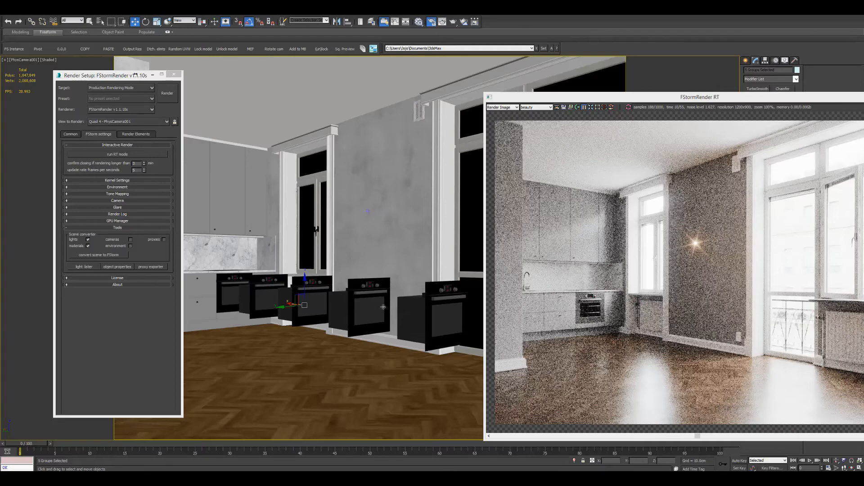
Step: Check the five ovens' instance option again and delete the four copied ovens, keeping the original
left_click(230, 286, "alt")
left_click(227, 280, "ctrl")
right_click(227, 279)
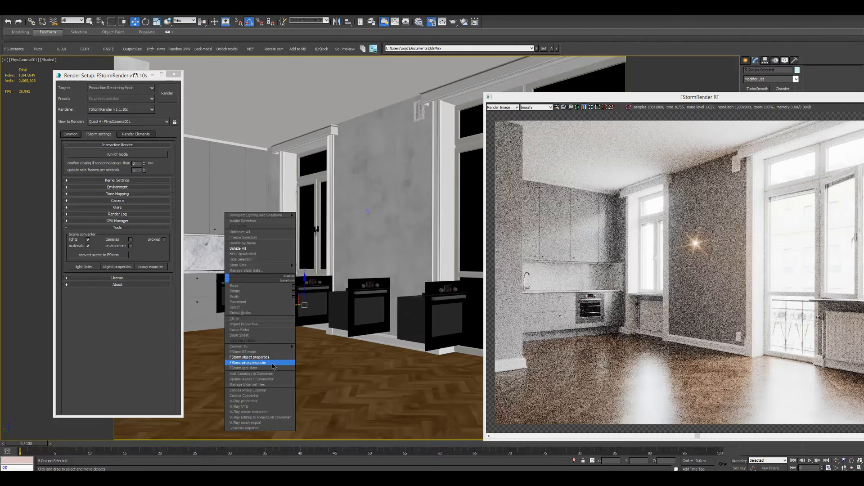
left_click(250, 357)
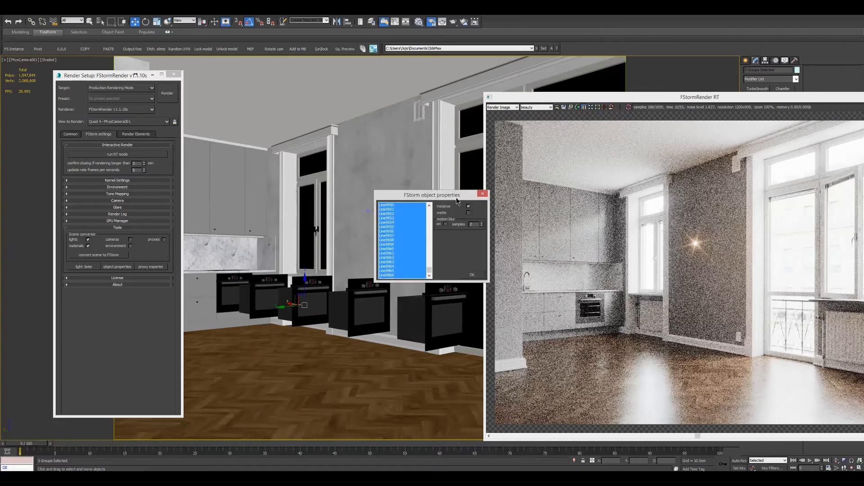
left_click_drag(465, 200, 341, 167)
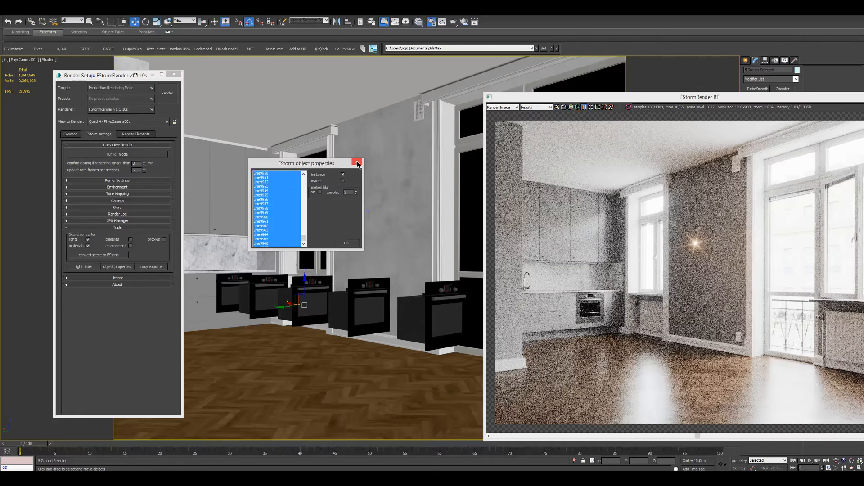
left_click(357, 162)
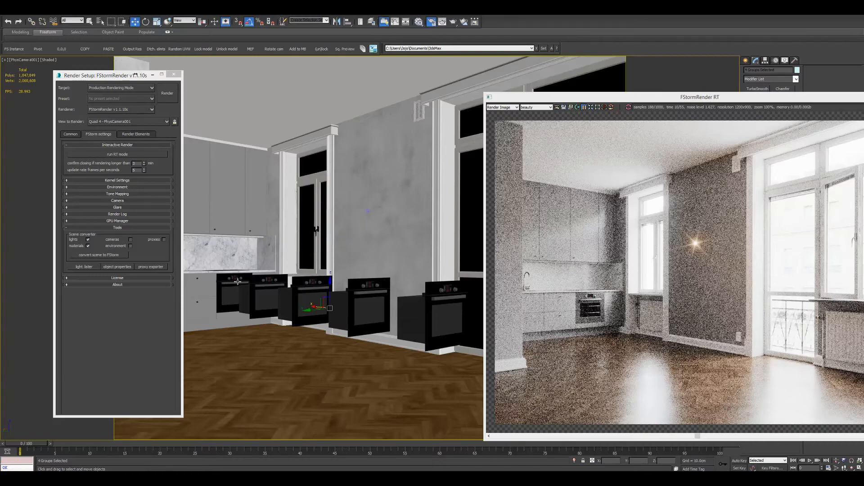
key("Delete")
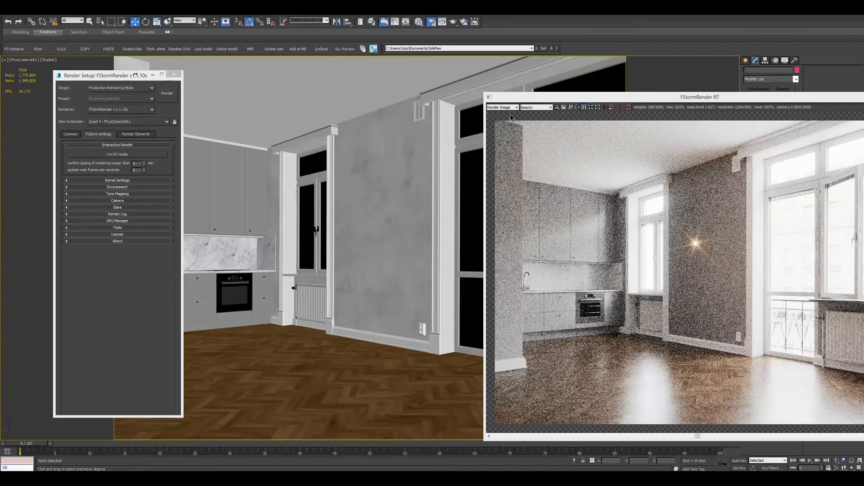
Step: Create a spherical FStormLight in front of the grey wall and move it slightly toward the kitchen window
left_click_drag(519, 99, 1, 206)
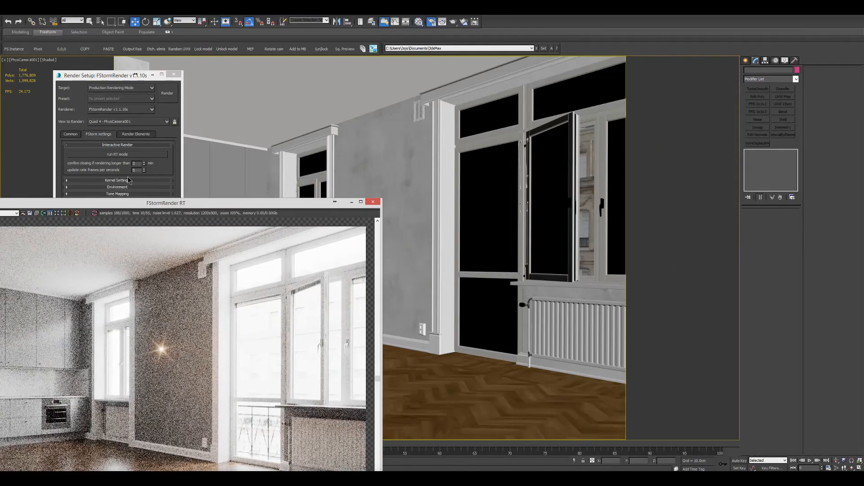
left_click(746, 60)
left_click(767, 81)
left_click(757, 100)
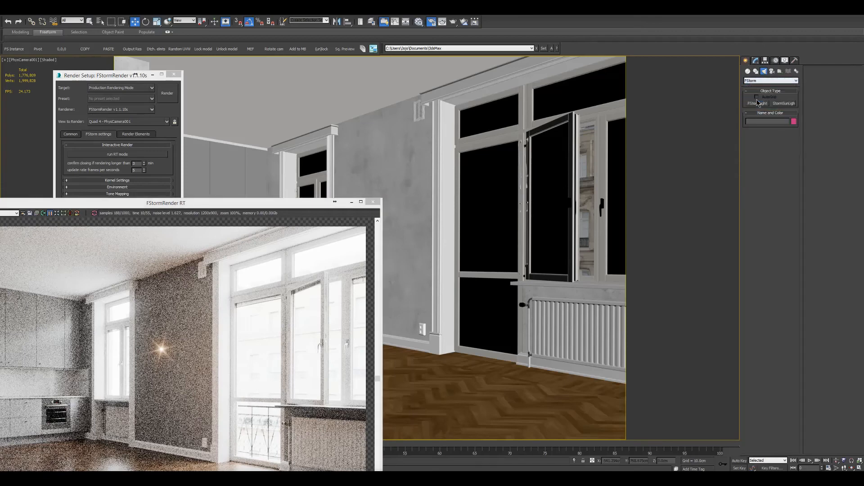
left_click(760, 104)
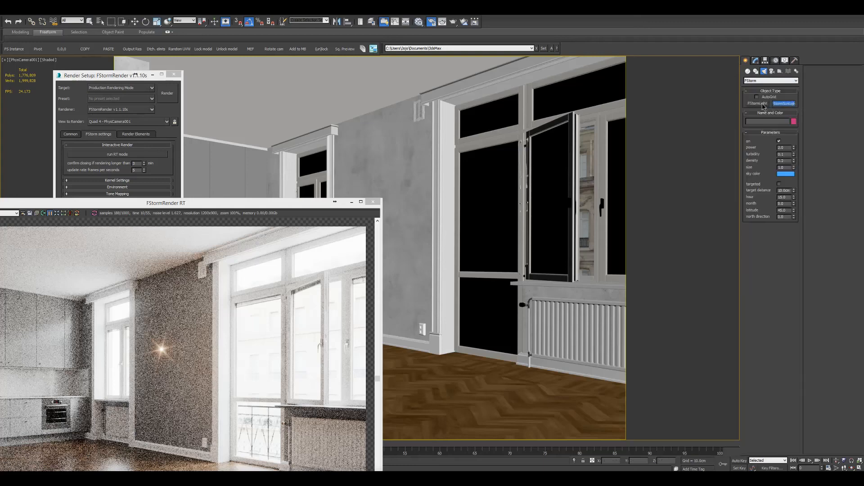
left_click_drag(252, 203, 17, 94)
mouse_move(283, 364)
left_mouse_down()
mouse_move(318, 390)
mouse_move(288, 373)
mouse_move(275, 228)
mouse_move(361, 216)
left_mouse_up()
key("w")
left_click_drag(356, 216, 322, 214)
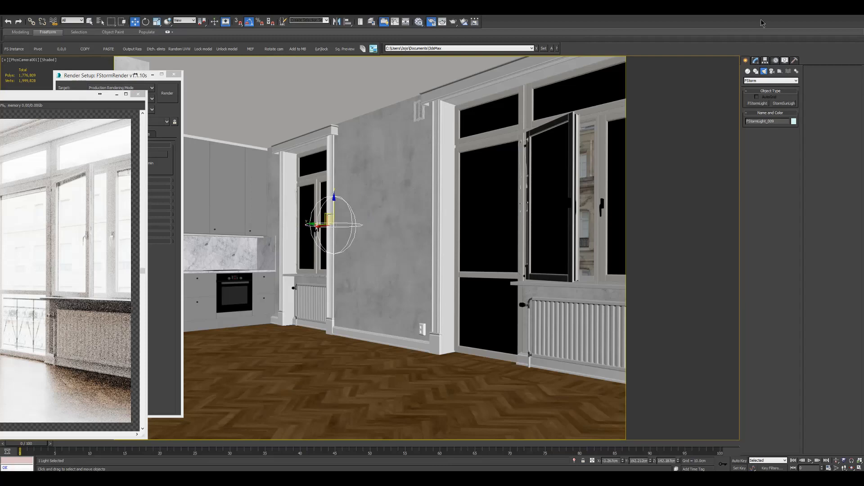
Step: Try the disk, sphere and IES geometry shapes for the new light, and set its shape to plane
left_click(756, 62)
left_click(788, 271)
left_click(788, 277)
left_click(789, 270)
left_click(783, 278)
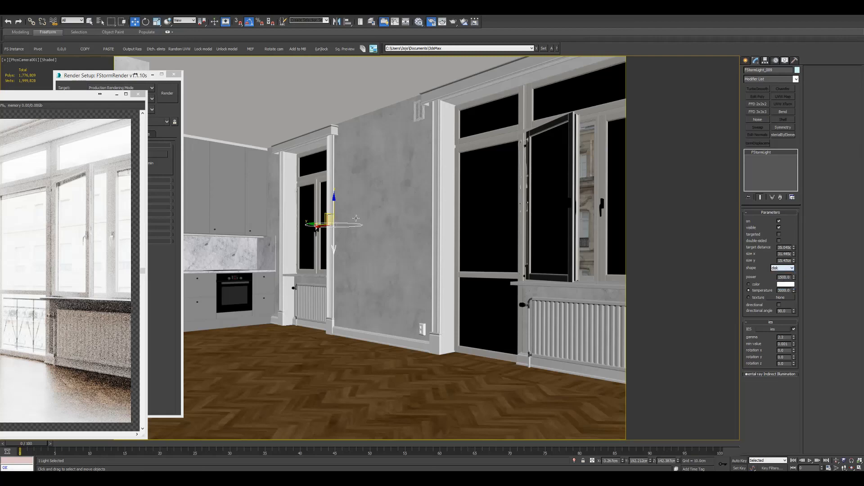
left_click(781, 269)
left_click(779, 283)
left_click(787, 269)
left_click(787, 287)
left_click(789, 269)
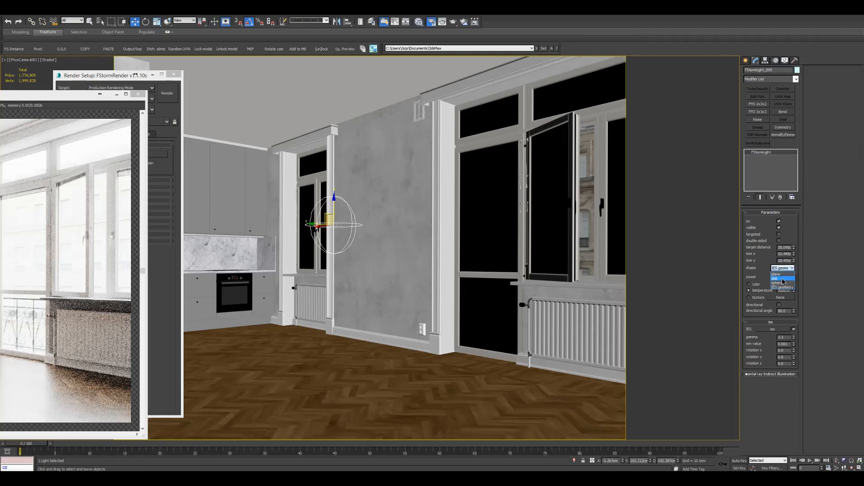
left_click(776, 274)
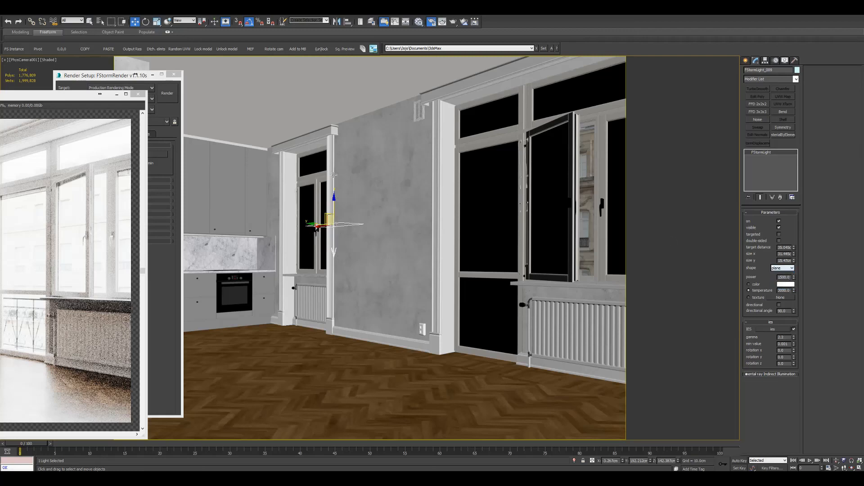
Step: Raise the plane light toward the ceiling and set its color to a warm light orange
left_click_drag(339, 211, 338, 170)
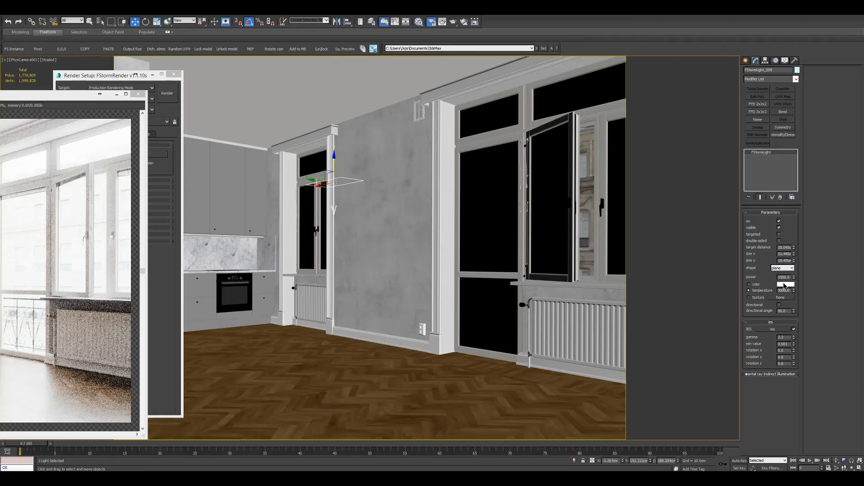
left_click(756, 284)
left_click(786, 284)
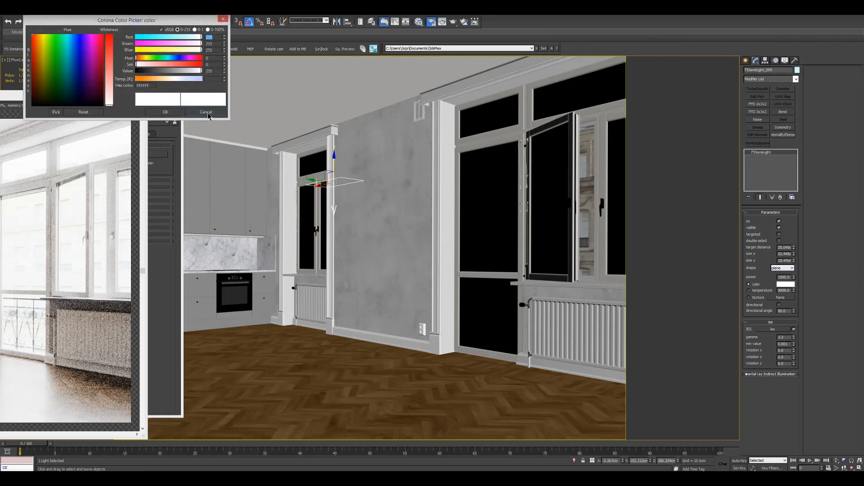
left_click(172, 80)
left_click(174, 112)
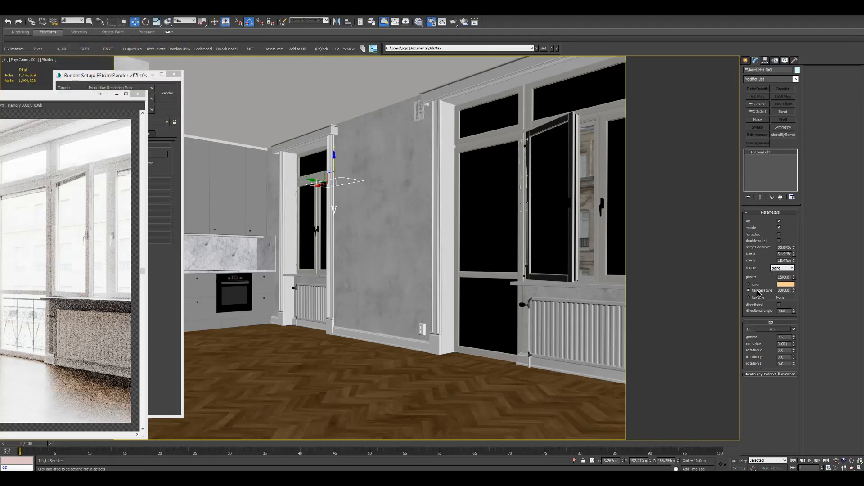
Step: Enable the directional option of the plane light and bring the render window back over the viewport
left_click(779, 305)
left_click_drag(23, 98, 361, 75)
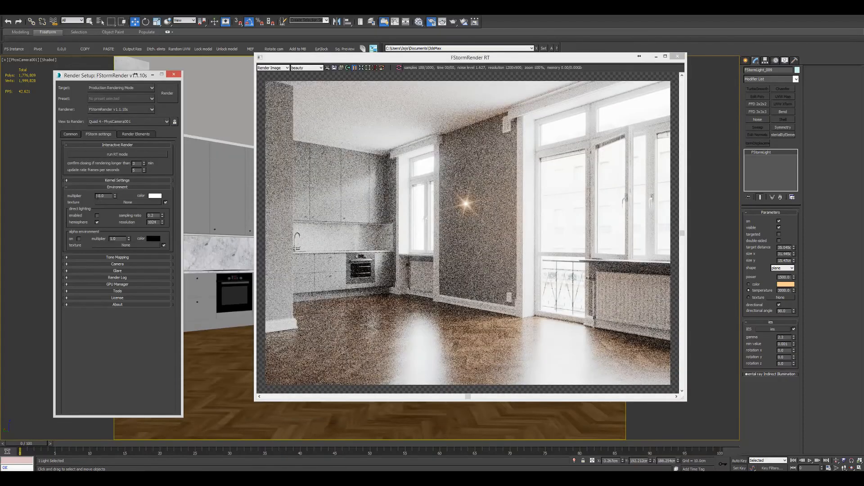
Step: Set the environment multiplier to 0 so only the plane light illuminates the room, and move the render window aside
left_click_drag(106, 197, 67, 198)
left_click(380, 62)
left_click_drag(387, 62, 211, 54)
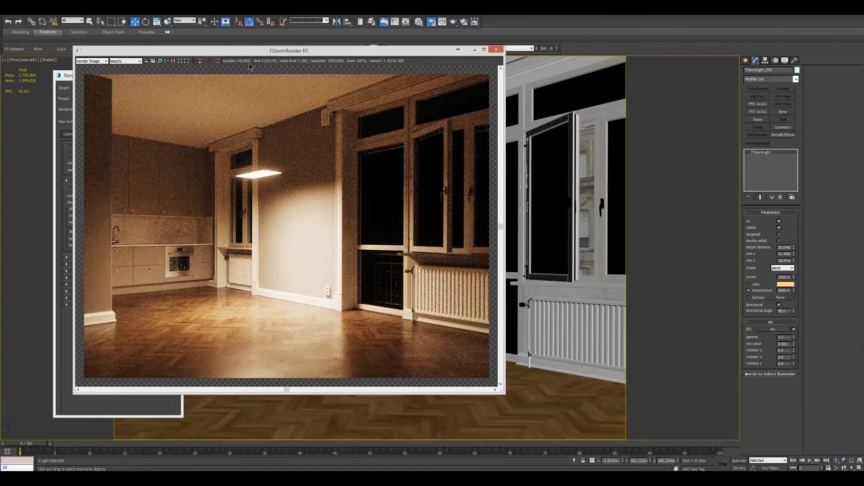
Step: Set the plane light's power to 3000 and its color temperature to 6000
double_click(784, 290)
type("60")
key("Return")
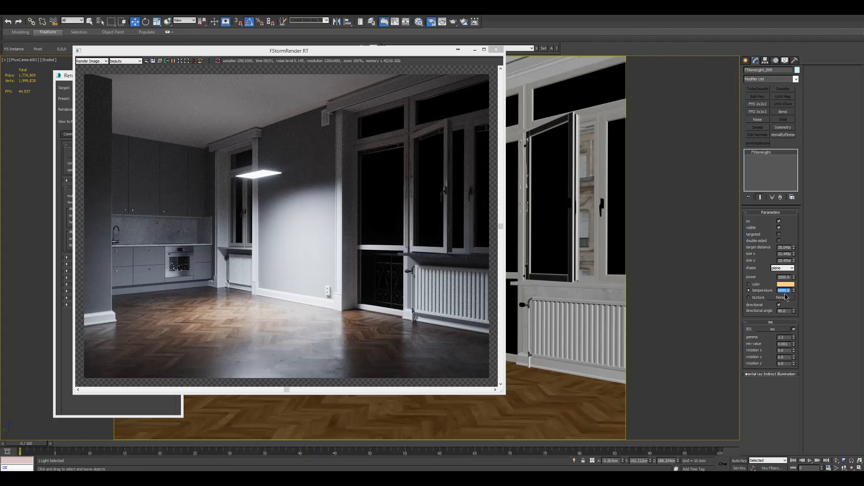
Step: Move the render window aside to uncover the plane light's directional cone in the viewport
left_click(779, 305)
left_click_drag(399, 56, 140, 71)
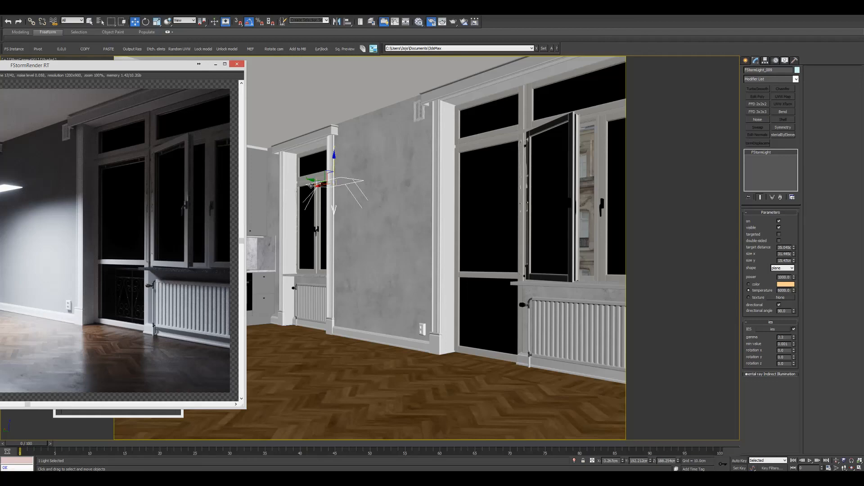
left_click_drag(153, 67, 186, 64)
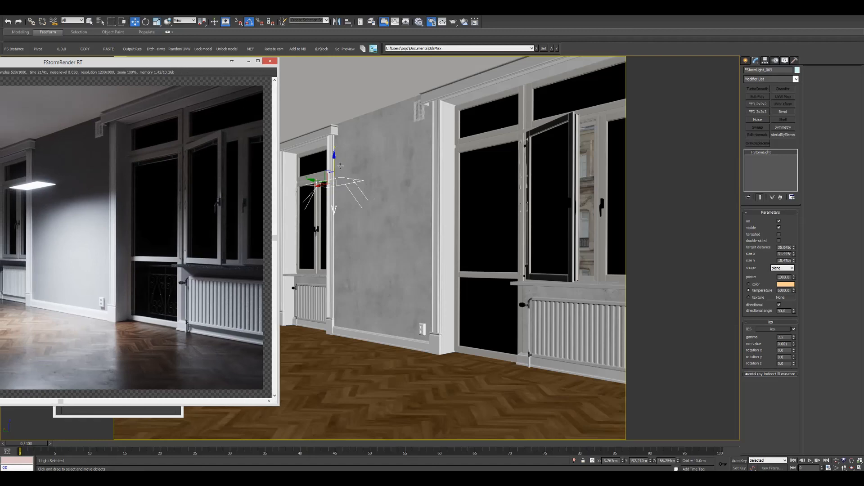
Step: Try directional angles of 180 and 10 on the plane light, and set the angle to about 104
left_click(790, 311)
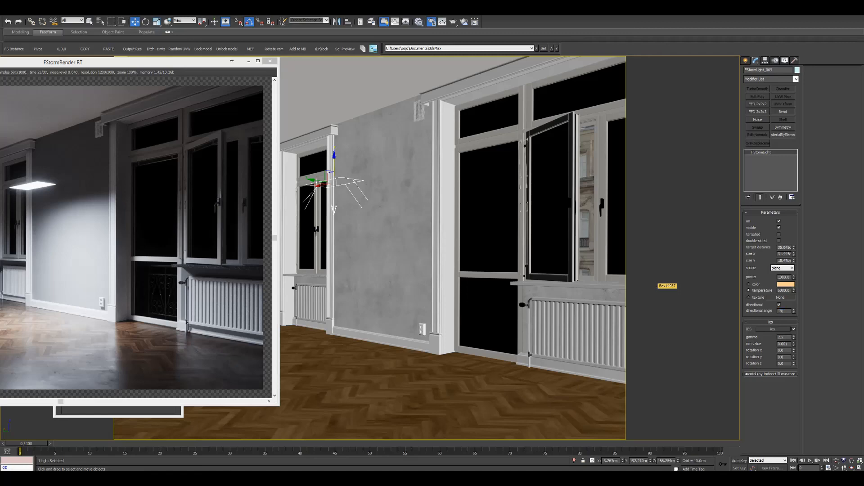
key("Return")
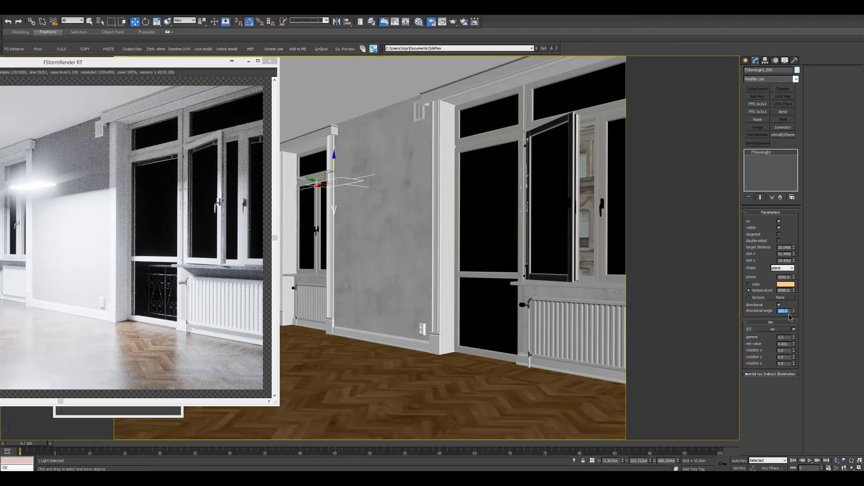
type("10")
key("Return")
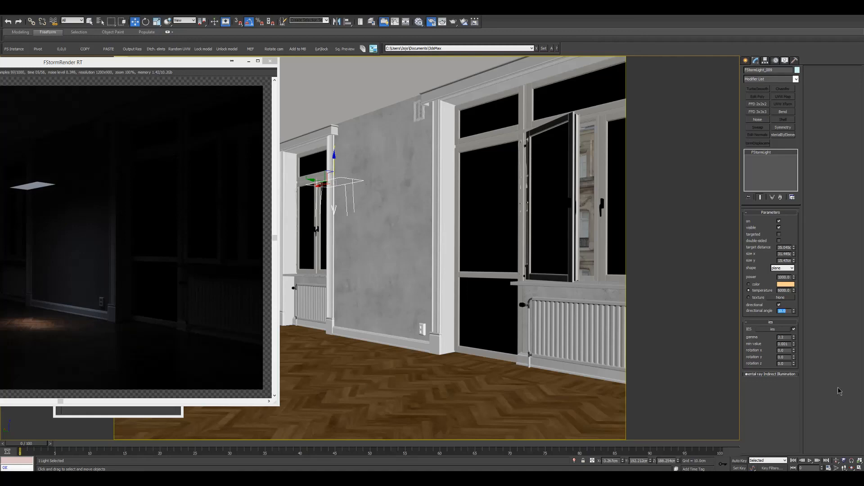
left_click(794, 310)
left_click_drag(797, 297, 788, 444)
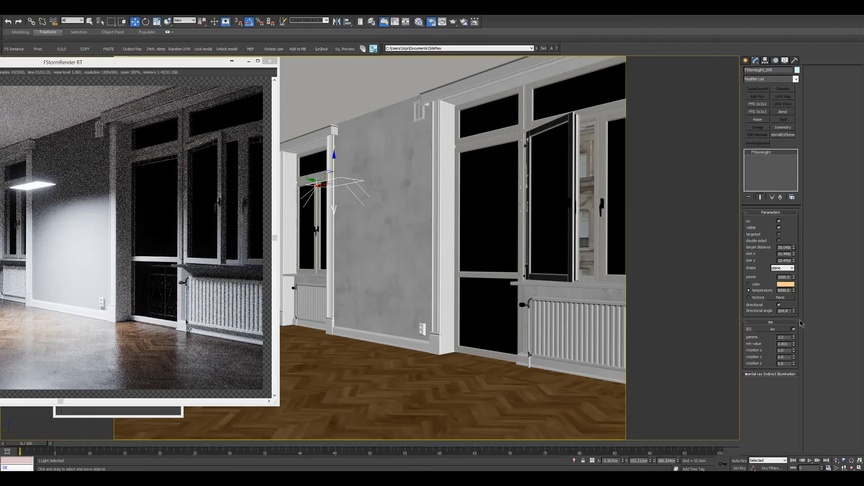
Step: Remove the plane light and create an FStormSunLight starting from the parquet floor in the camera view
left_click_drag(193, 67, 204, 82)
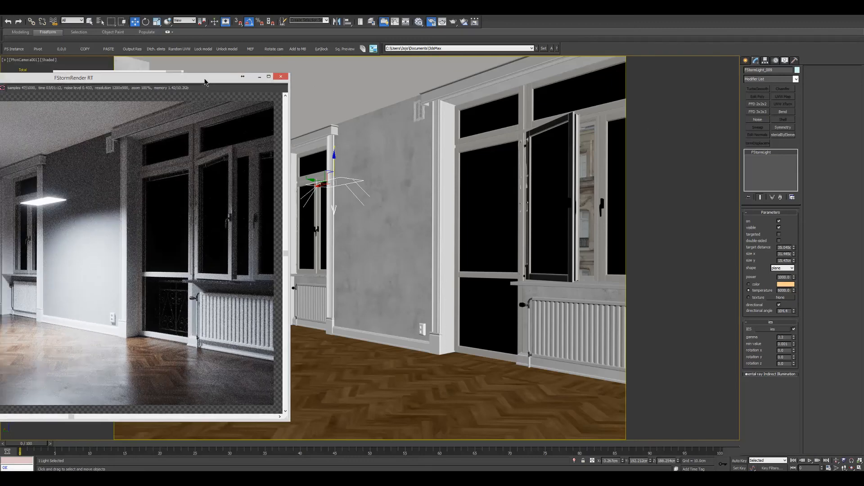
left_click(636, 100)
left_click(745, 61)
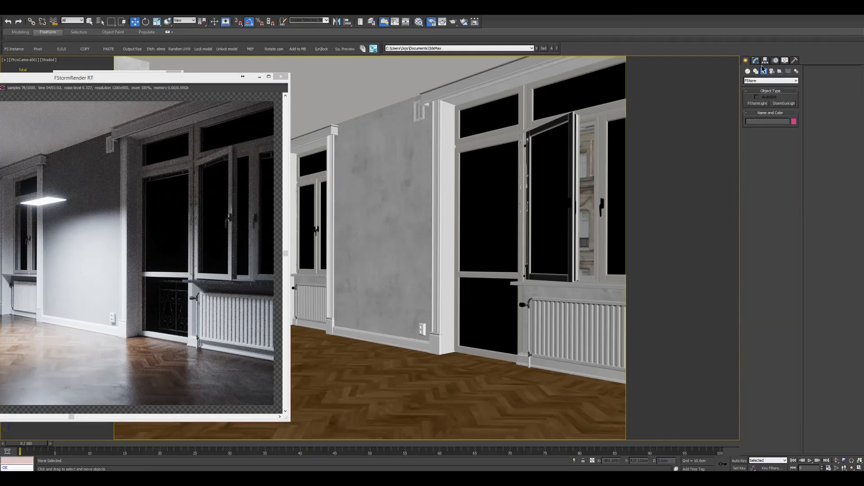
left_click(783, 104)
left_click(386, 389)
left_click_drag(389, 389, 446, 295)
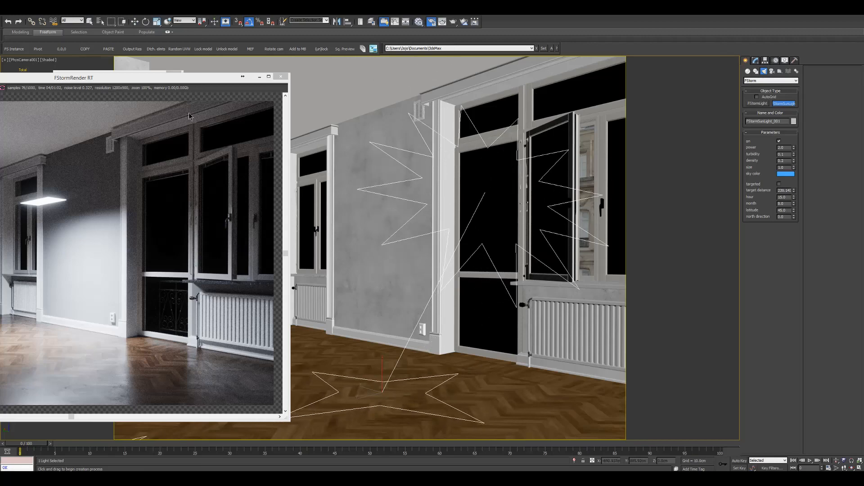
Step: Restart the interactive render and turn the sun's north direction to about 78.6 so sunlight enters through the windows
left_click(8, 92)
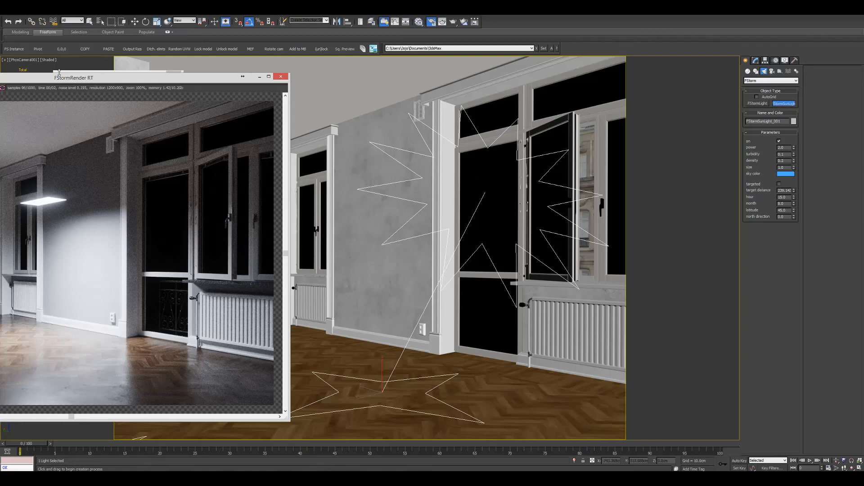
left_click_drag(68, 80, 133, 68)
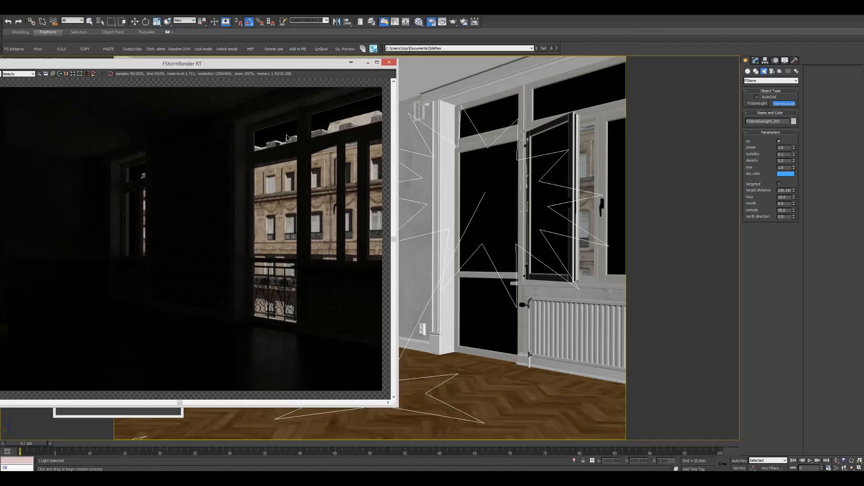
left_click(756, 60)
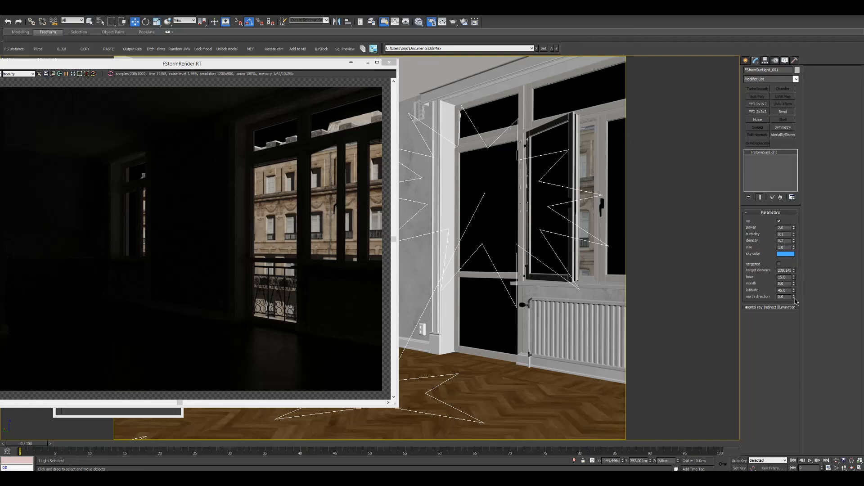
left_click_drag(795, 294, 574, 460)
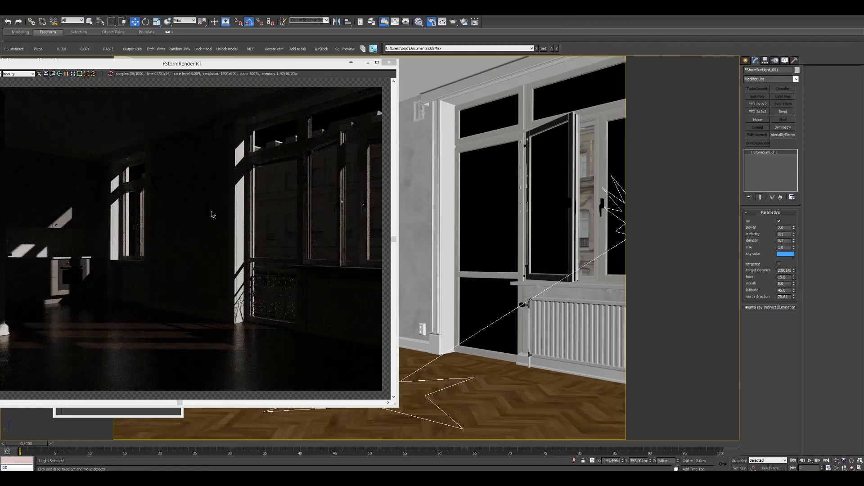
Step: Arrange the render windows side by side and add an FStormSky map in the Slate Material Editor
left_click_drag(276, 69, 617, 53)
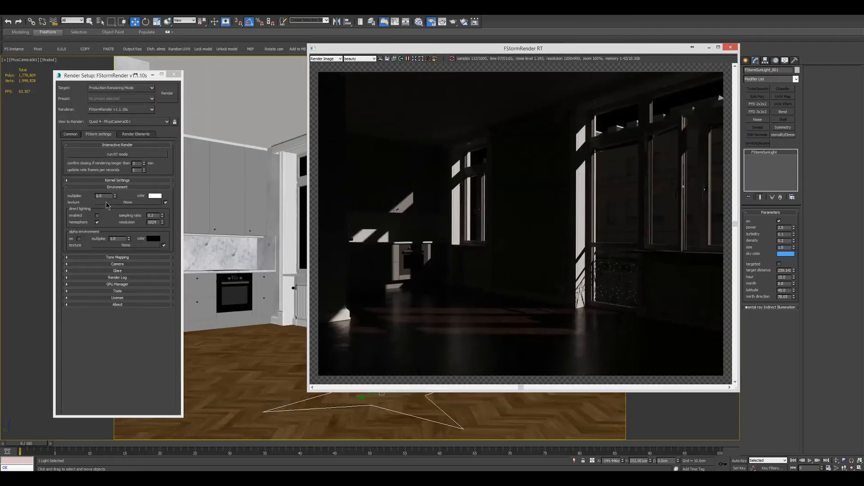
left_click_drag(117, 75, 156, 52)
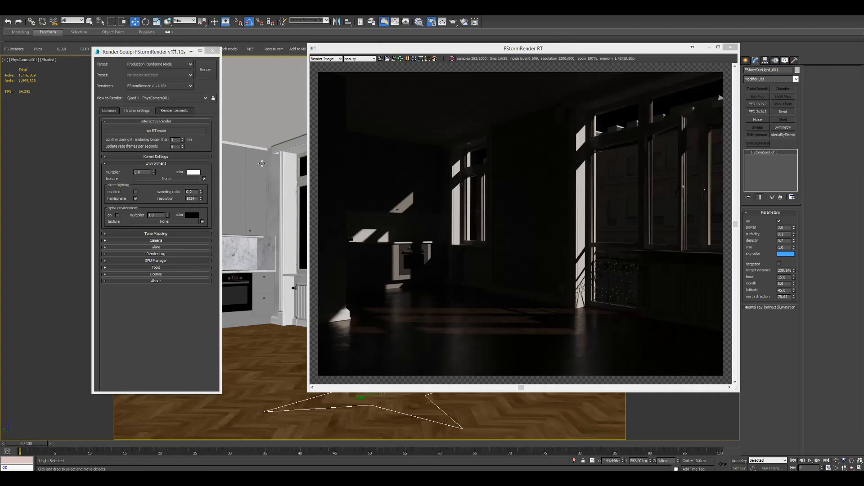
key("m")
left_click_drag(111, 92, 489, 63)
right_click(324, 151)
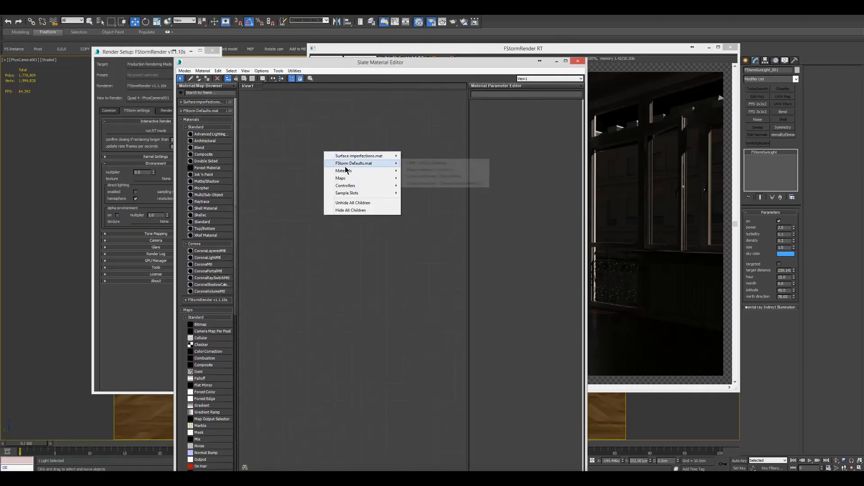
mouse_move(347, 171)
mouse_move(426, 190)
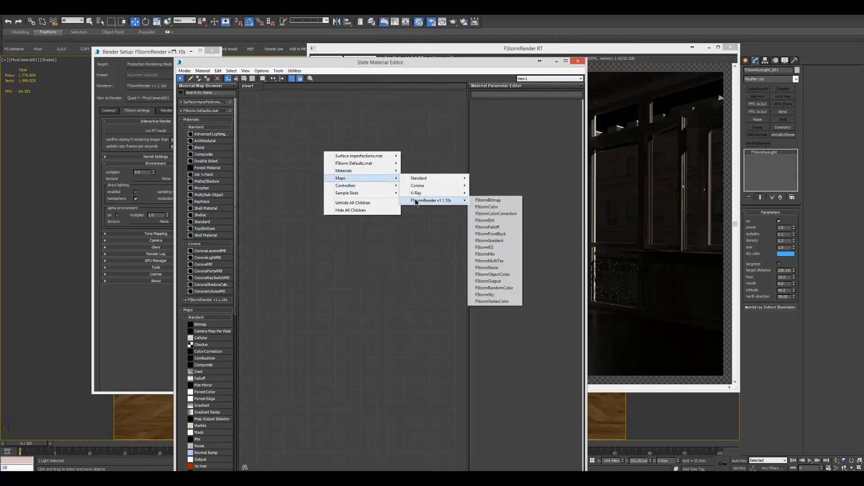
left_click(492, 295)
Step: Assign the FStormSky map as an instance to the environment texture, set the environment multiplier to 1, and close the material editor
left_click_drag(258, 65, 347, 65)
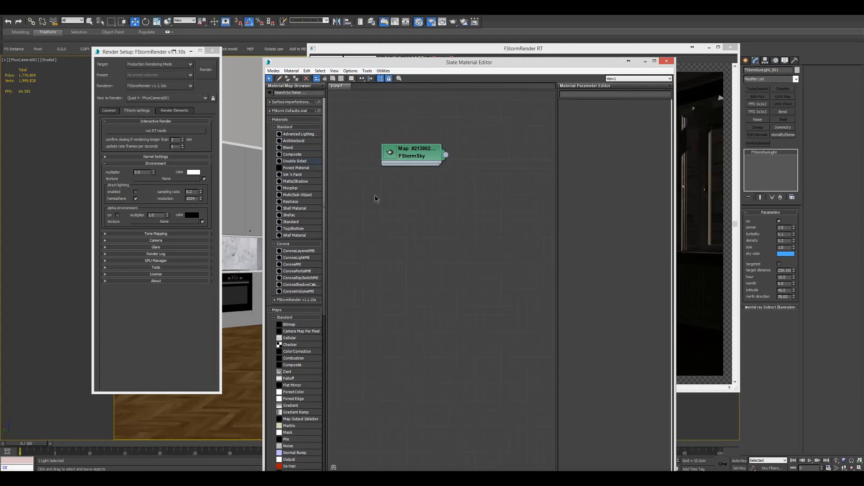
left_click_drag(446, 155, 169, 181)
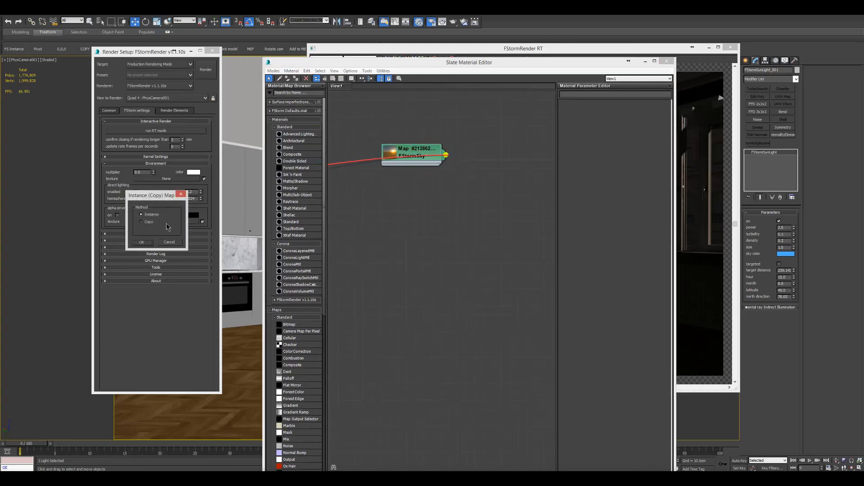
left_click(149, 242)
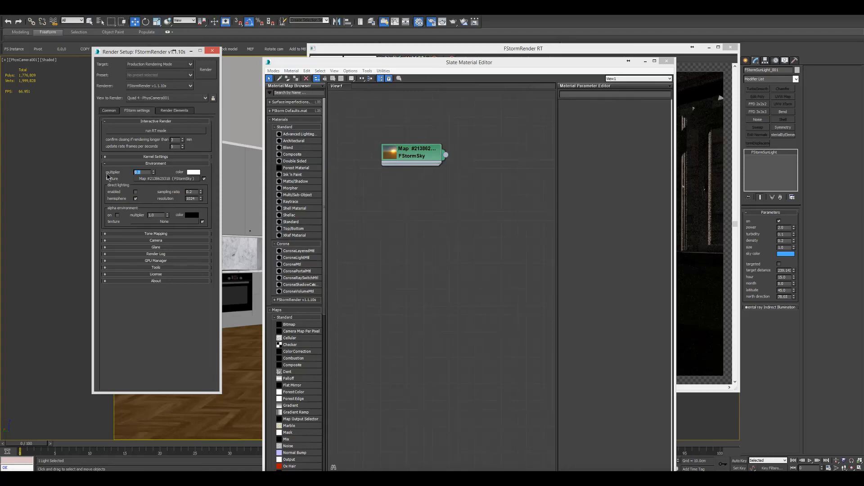
left_click_drag(474, 61, 379, 109)
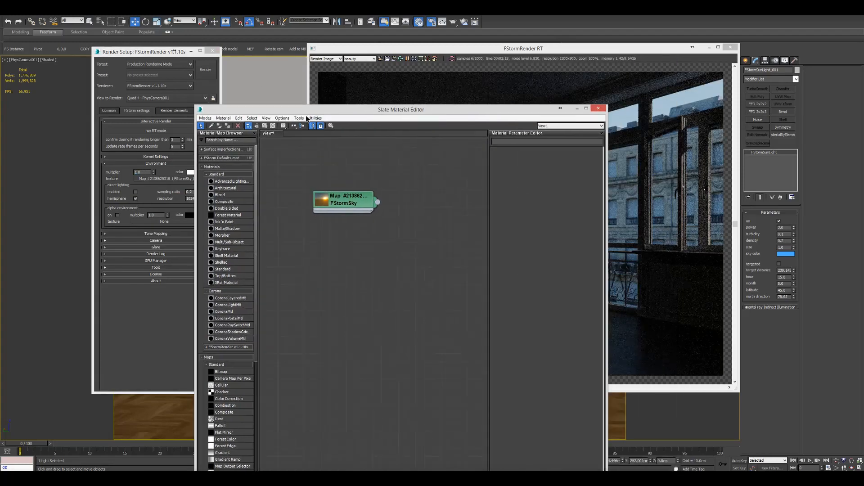
key("m")
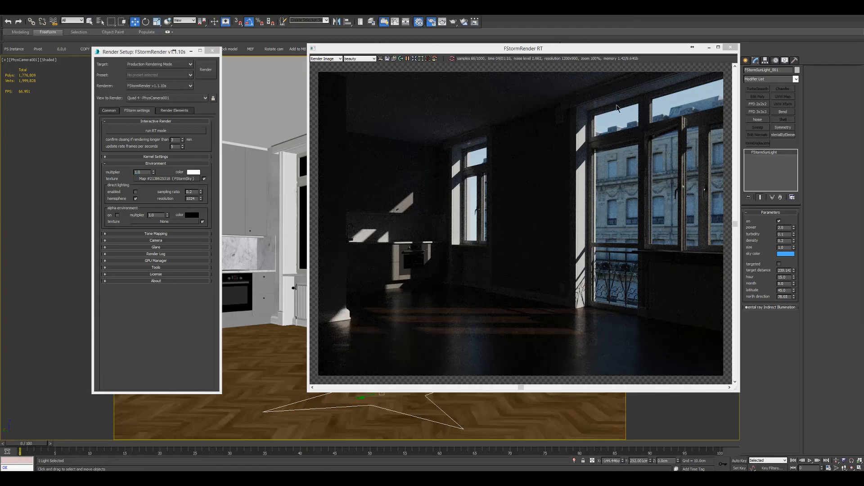
Step: Check the FStormSky map's parameters in the material editor and set the sunlight's power to 20
double_click(782, 227)
key("m")
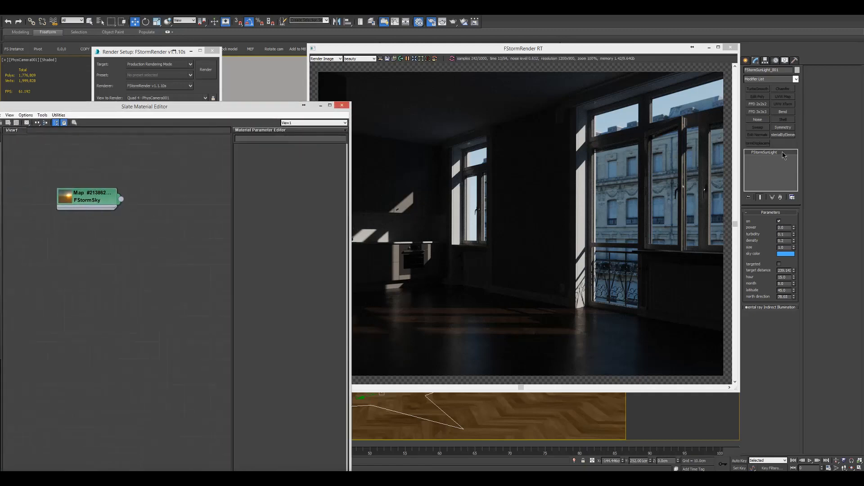
double_click(82, 201)
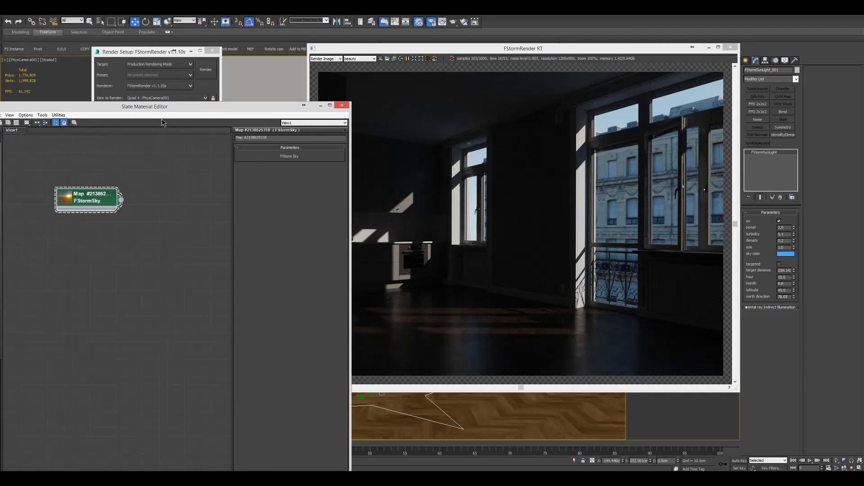
left_click(342, 105)
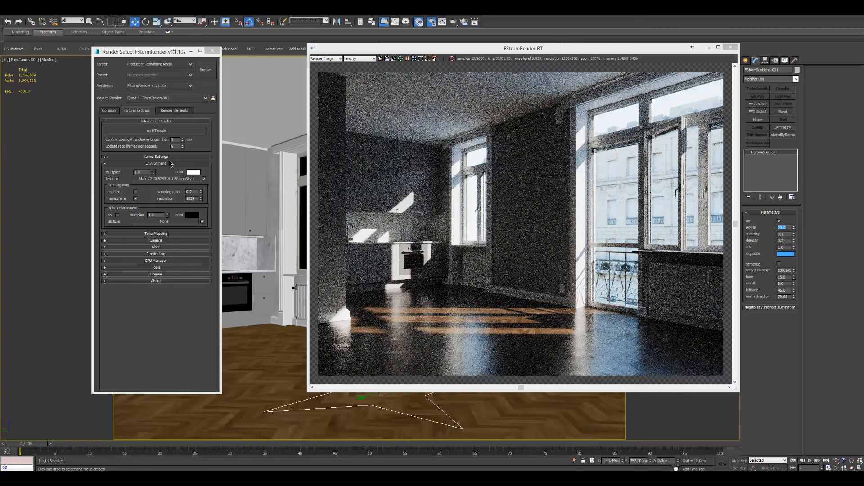
Step: Try a higher environment multiplier of 2 for the sky and return it to 1
left_click_drag(142, 172, 127, 173)
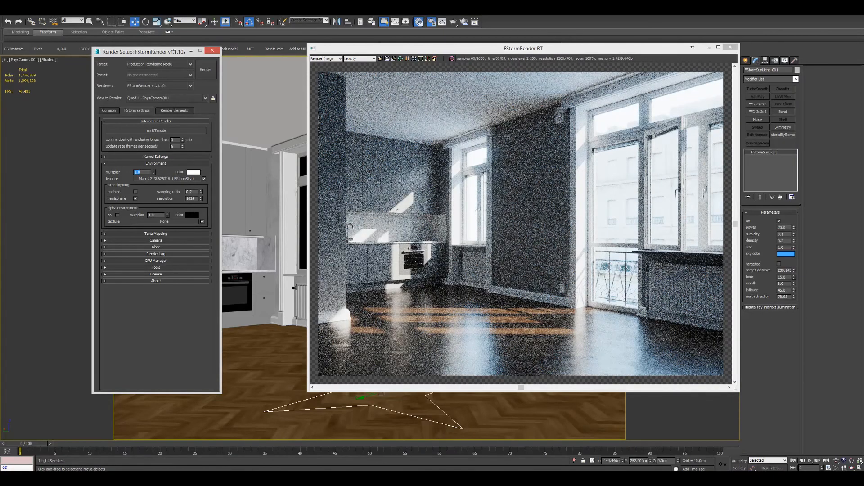
type("1")
key("Return")
type("2")
key("Return")
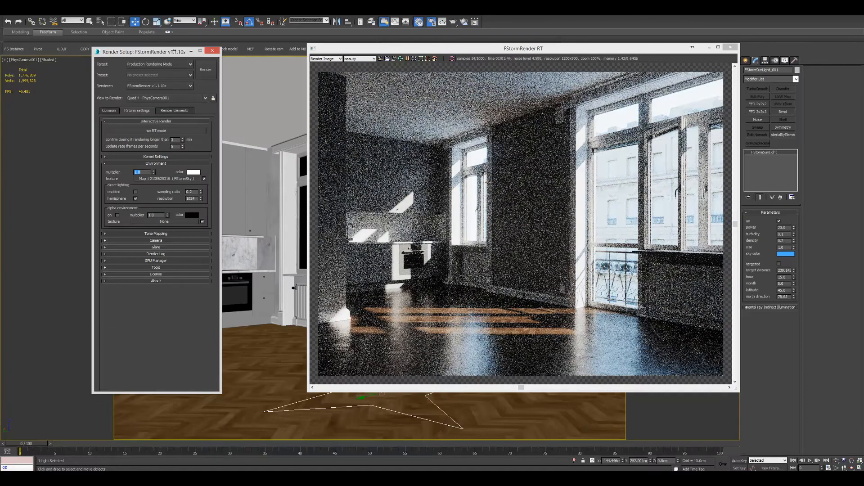
type("1")
key("Return")
Step: Set the sunlight's sky color to a paler blue by lowering its saturation to about 95
left_click(785, 253)
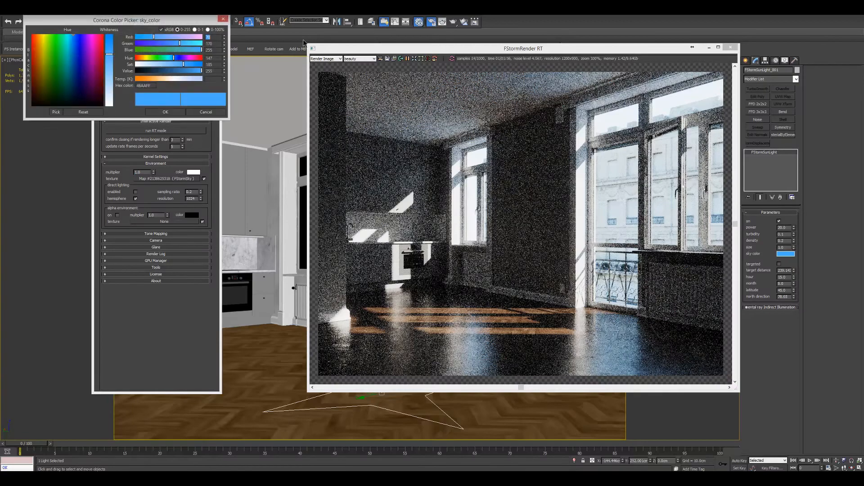
left_click_drag(166, 65, 161, 66)
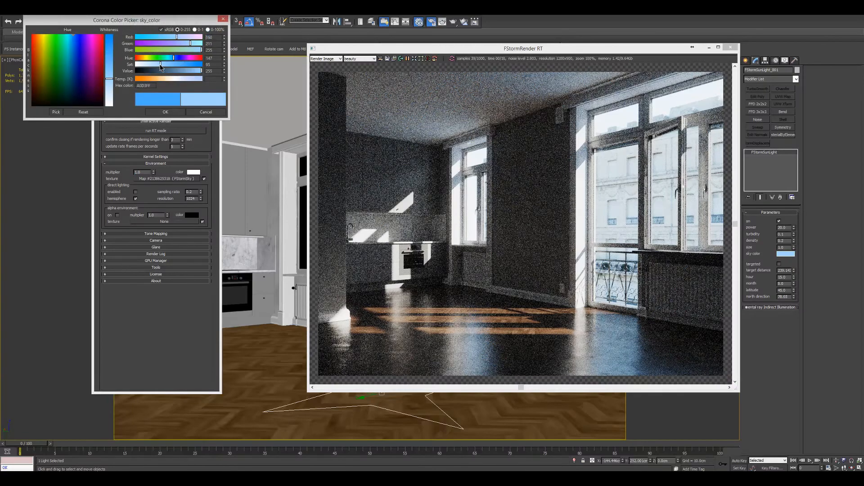
left_click(166, 112)
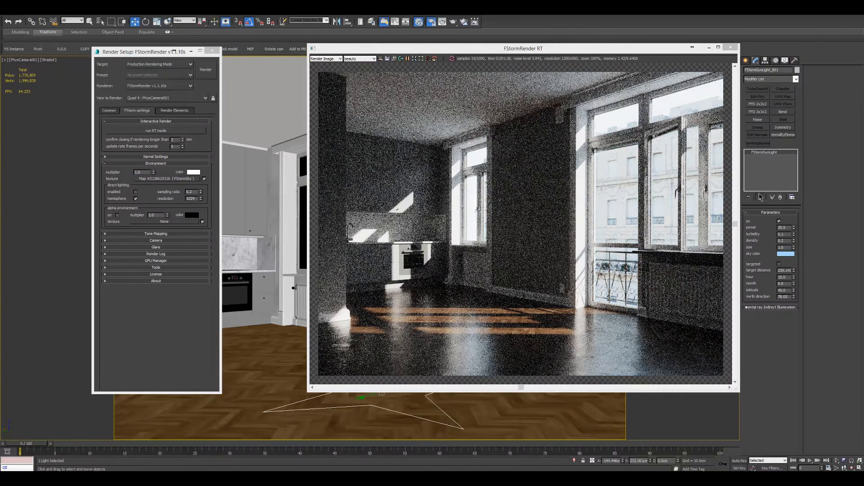
Step: Review the sunlight's latitude and hour settings, and set the sun size to 10 for softer shadows
double_click(782, 290)
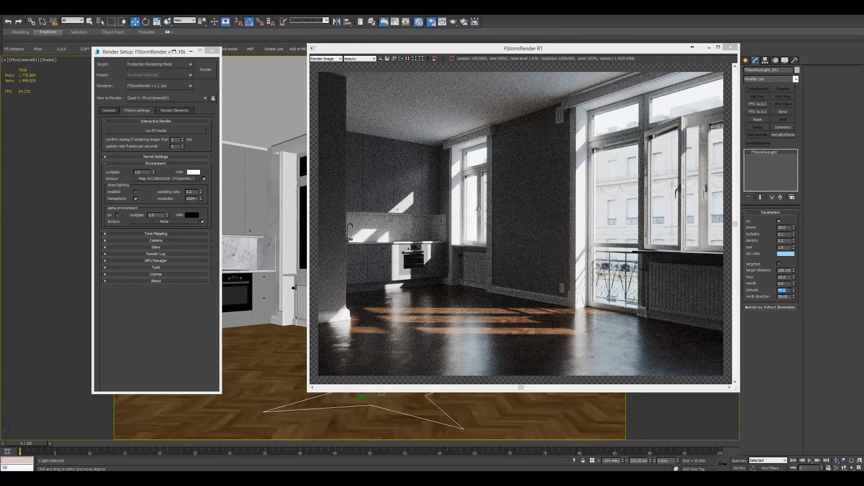
double_click(783, 278)
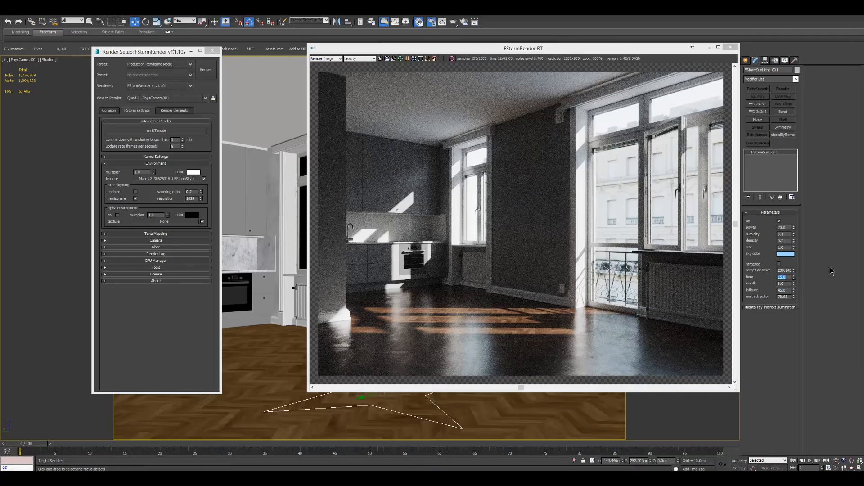
double_click(777, 247)
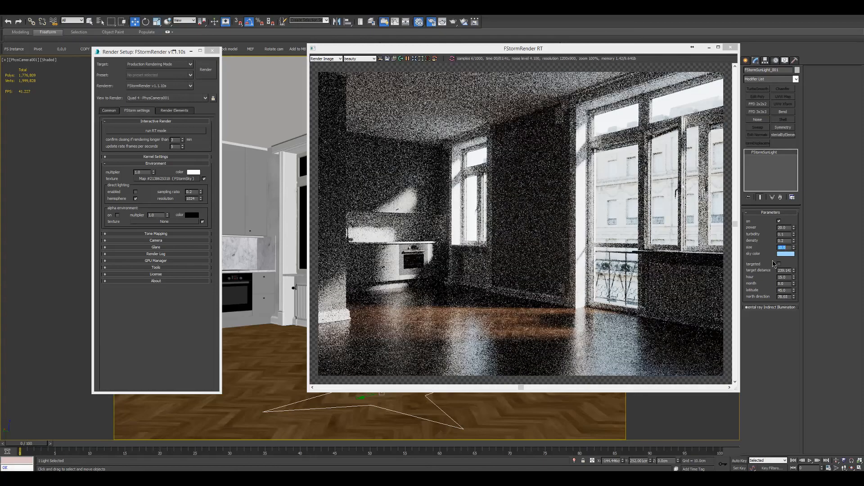
Step: Raise the sunlight's size to 50 and try a turbidity of 0.001
type("100")
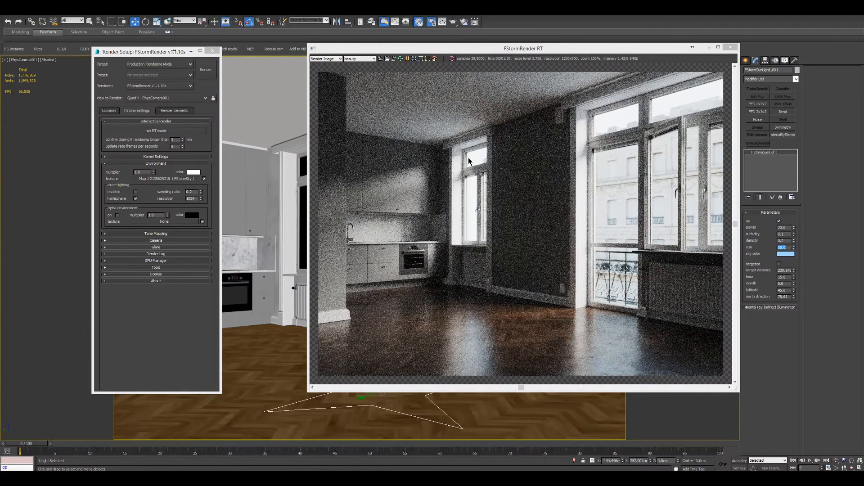
double_click(788, 235)
type("0.001")
key("Return")
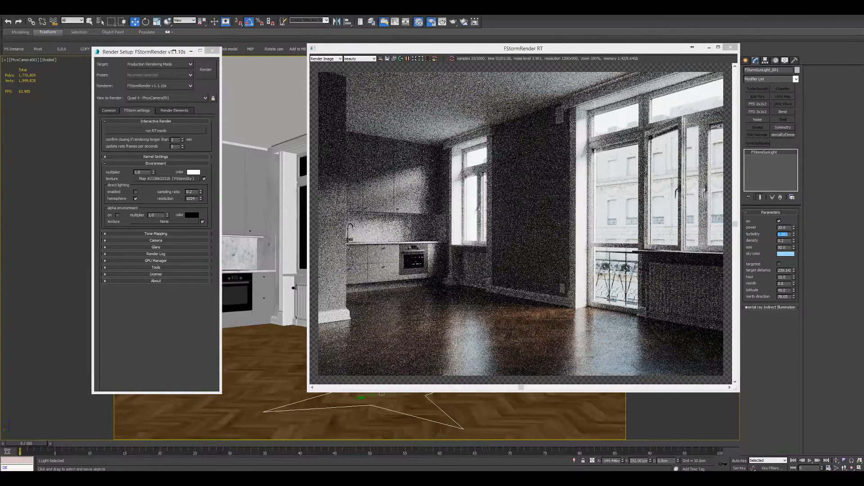
Step: Try sunlight densities of 1 and 0, and settle on a density of 0.3
key("Tab")
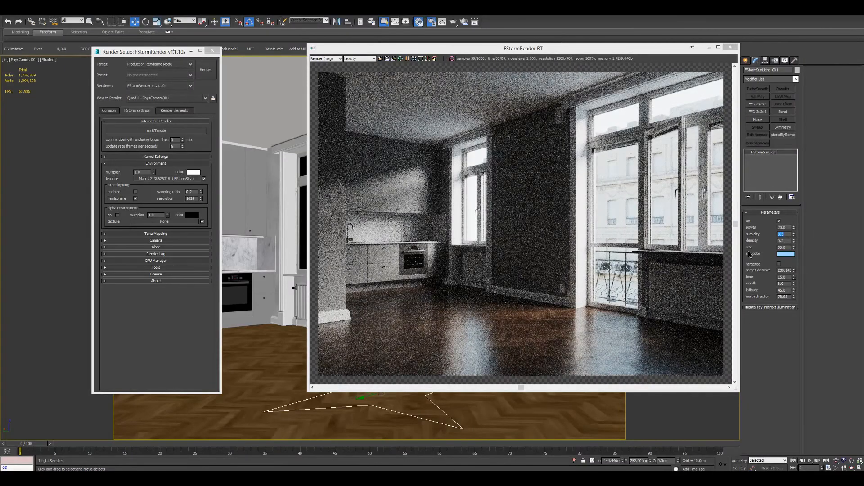
type("1")
key("Return")
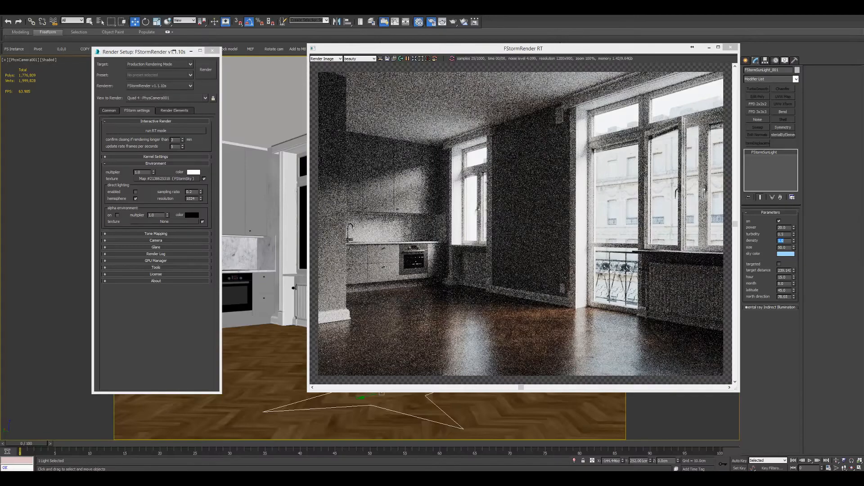
type("0")
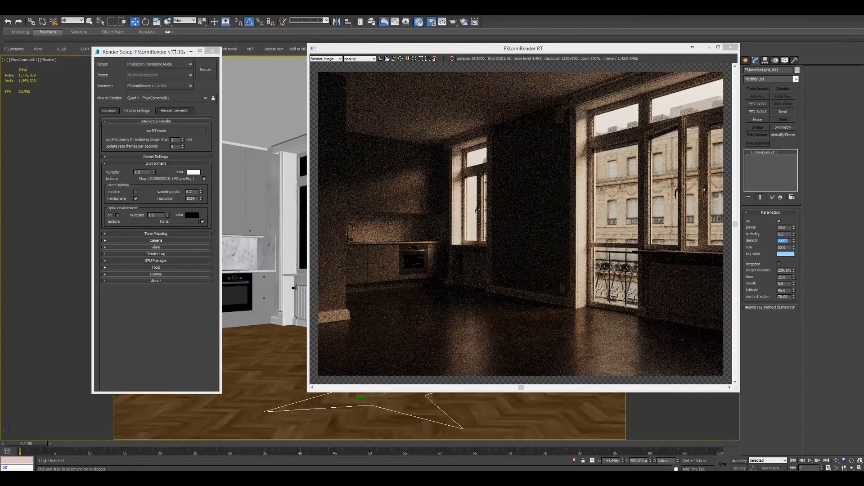
type("0.3")
key("Return")
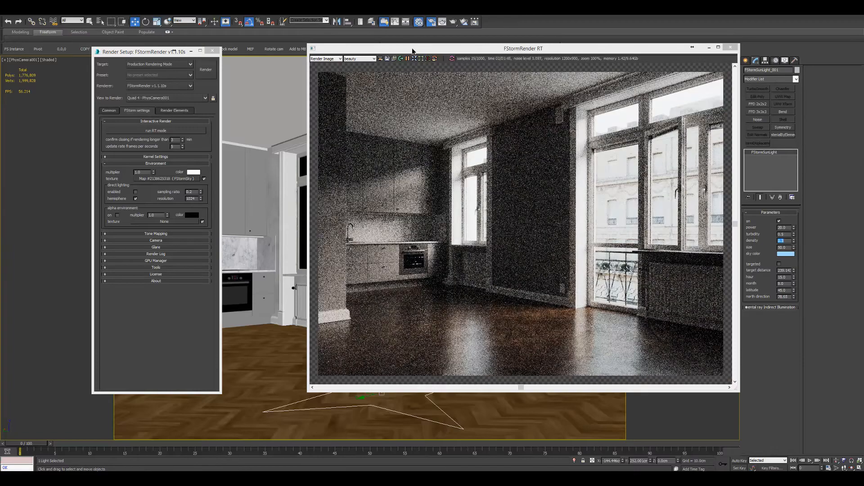
Step: Rotate the sunlight's north direction to about 110 and reduce its size to 1 for sharp shadows
left_click_drag(794, 298, 794, 285)
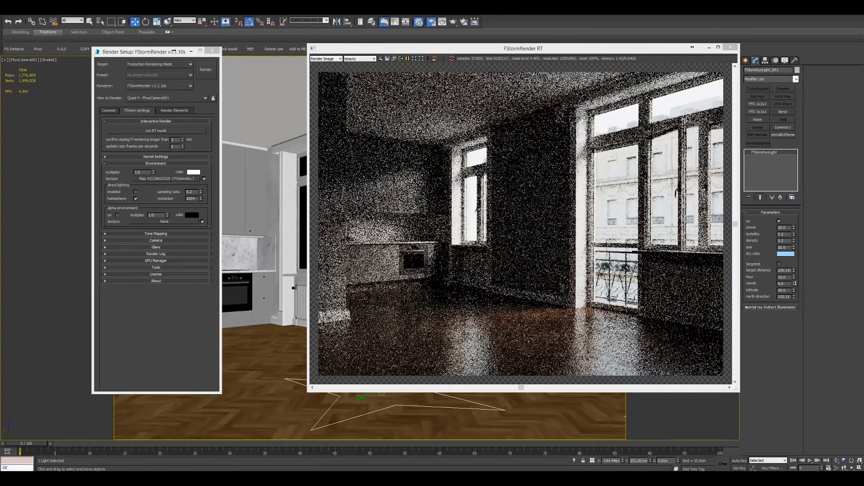
right_click(794, 248)
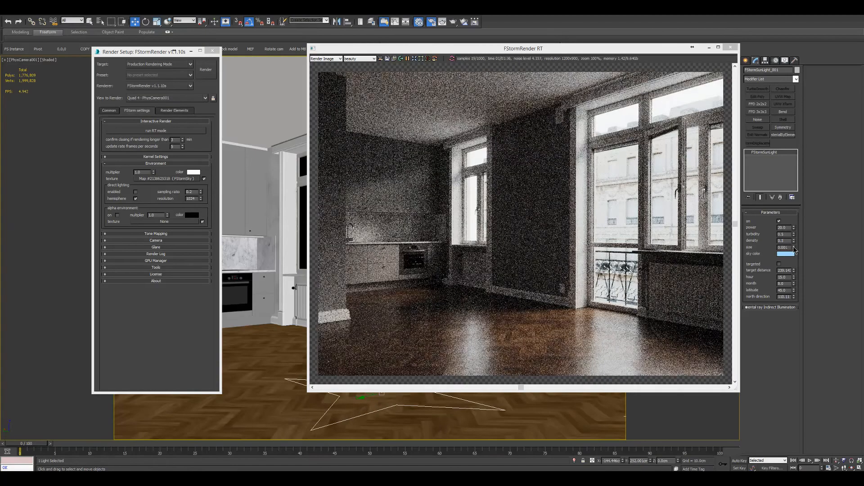
left_click_drag(789, 248, 717, 252)
type("1")
key("Return")
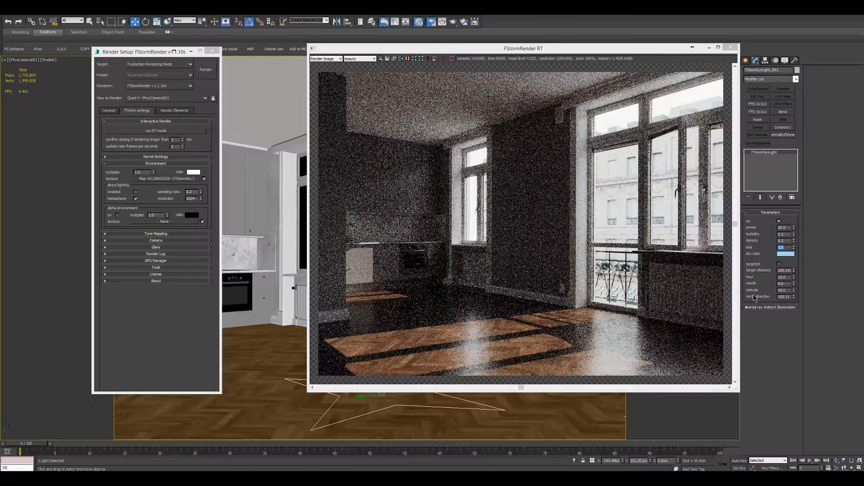
Step: Turn the sunlight's north direction to about 71, try a size of 10, and set the size to 2
left_click_drag(794, 298, 794, 312)
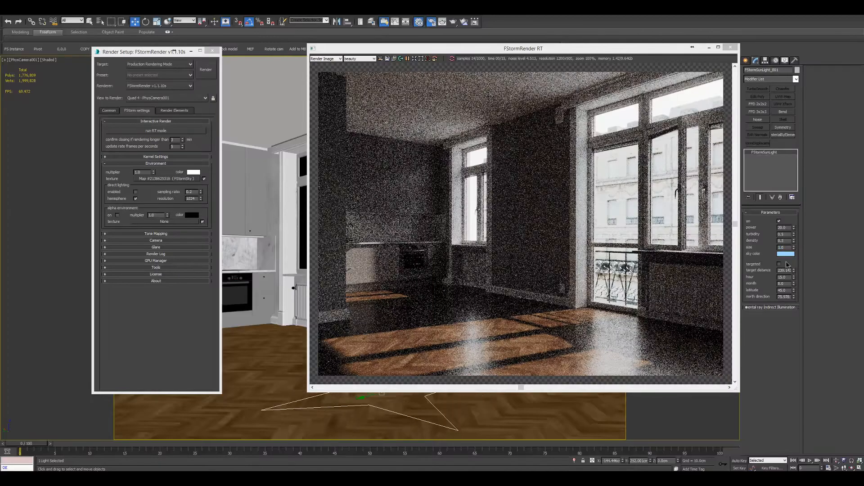
left_click_drag(789, 248, 732, 252)
type("1")
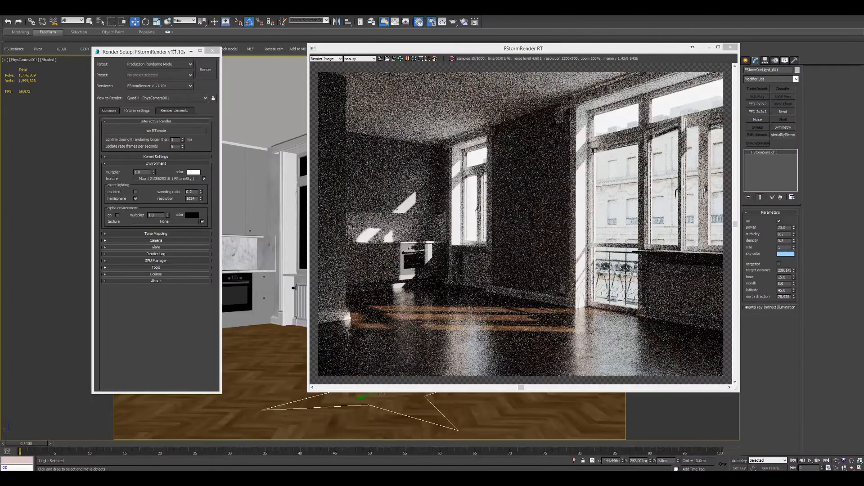
type("0")
key("Return")
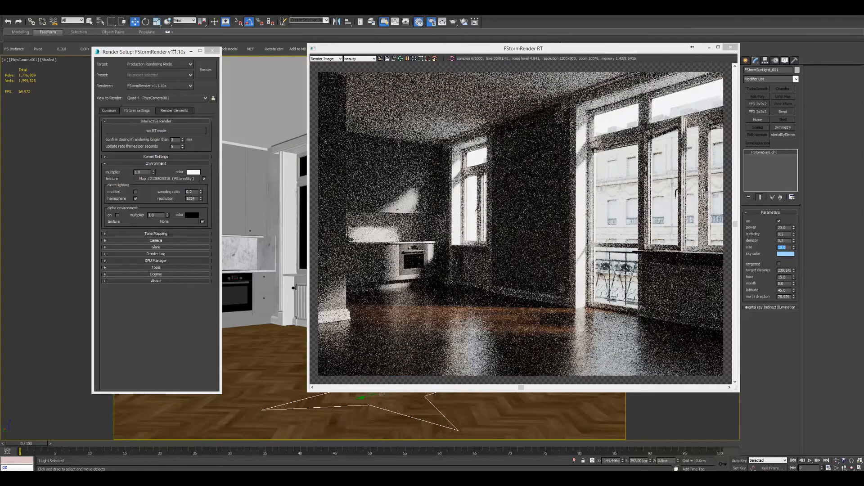
type("2")
key("Return")
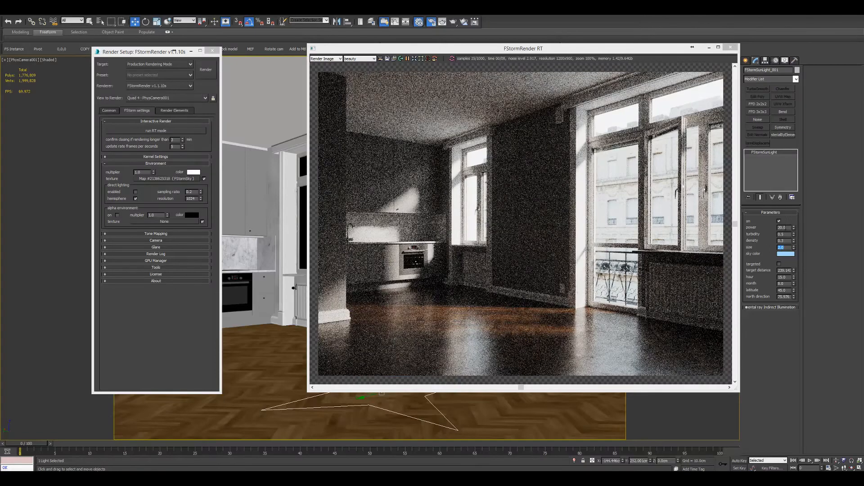
Step: Set the sunlight's power to 50 and move the render window aside to uncover the viewport
left_click_drag(788, 228, 733, 226)
type("50")
key("Return")
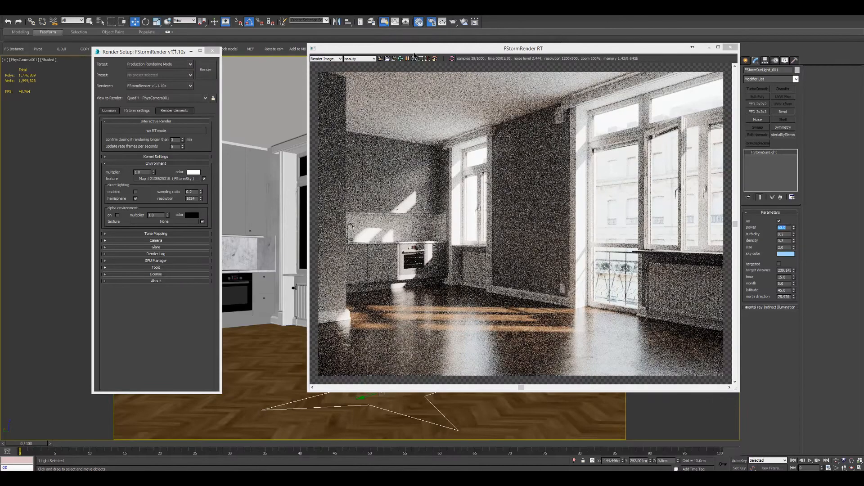
left_click_drag(414, 48, 541, 54)
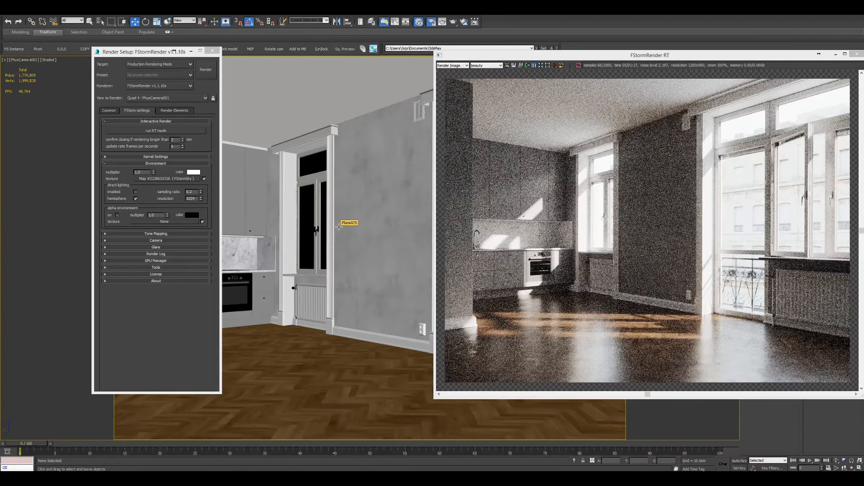
Step: Add an FStormBitmap map above the FStormSky node in the material editor and show its parameters
left_click_drag(520, 87, 512, 49)
middle_click_drag(449, 112, 382, 190)
middle_click_drag(362, 129, 374, 142)
middle_click_drag(357, 89, 385, 116)
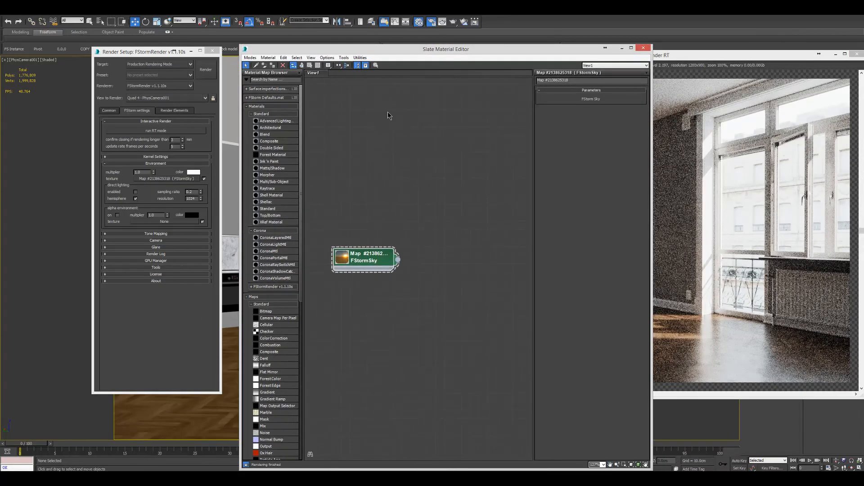
middle_click_drag(386, 81, 386, 121)
right_click(386, 120)
mouse_move(402, 134)
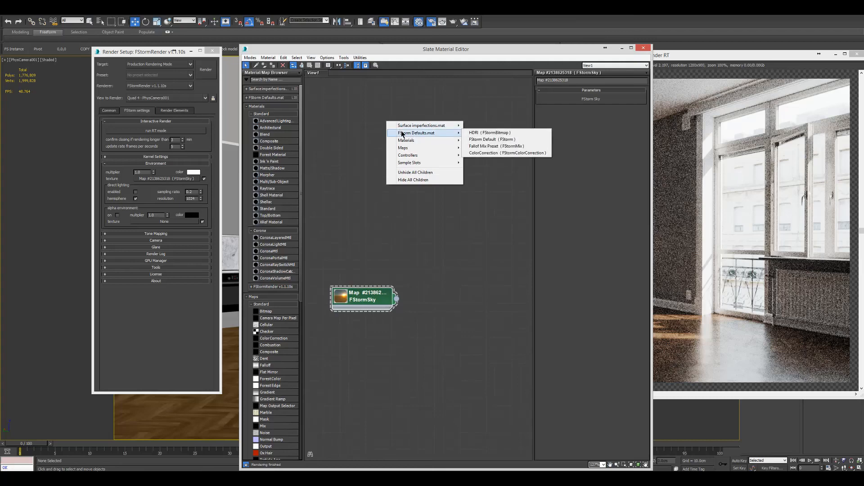
mouse_move(501, 156)
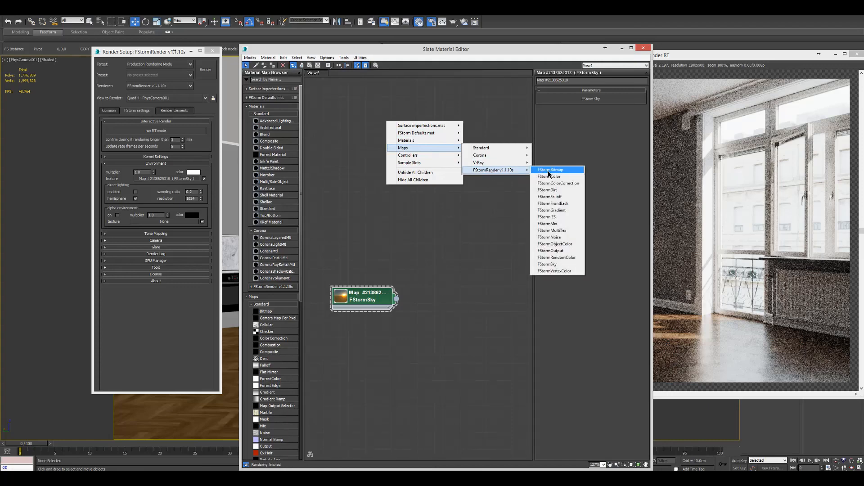
left_click(547, 171)
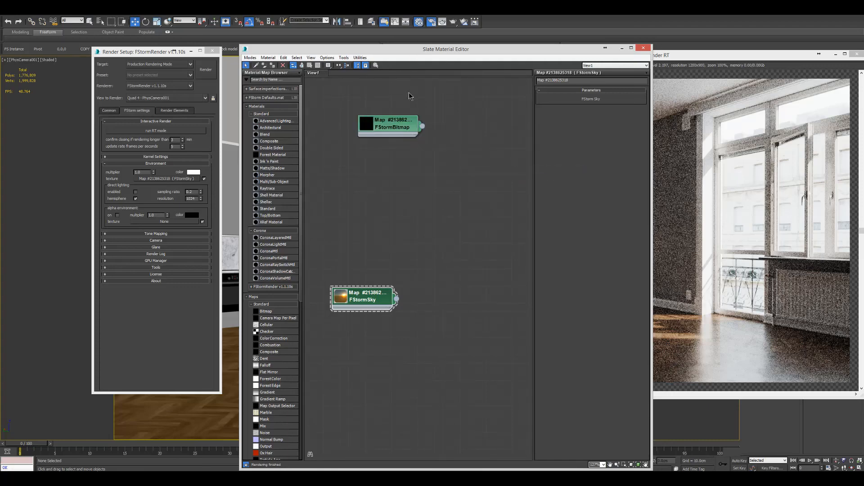
middle_click_drag(409, 93, 404, 159)
left_click(391, 192)
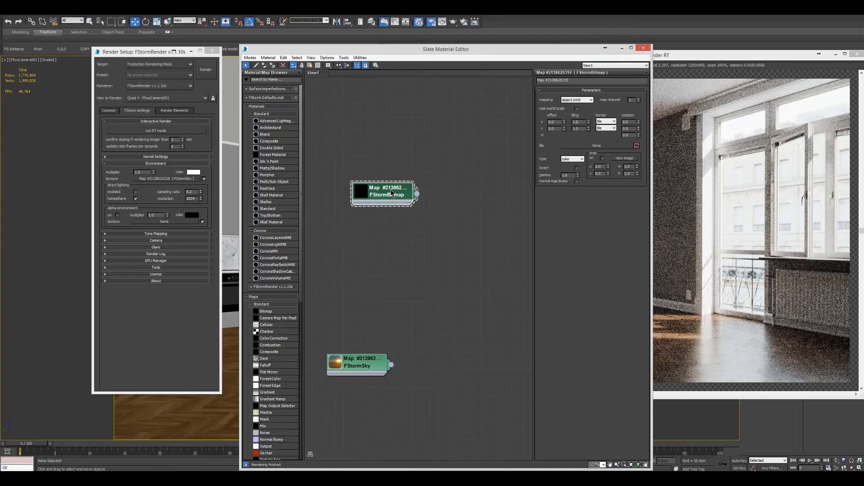
Step: Review the FStormRender map types and the standard material types available for new nodes
right_click(428, 152)
mouse_move(463, 177)
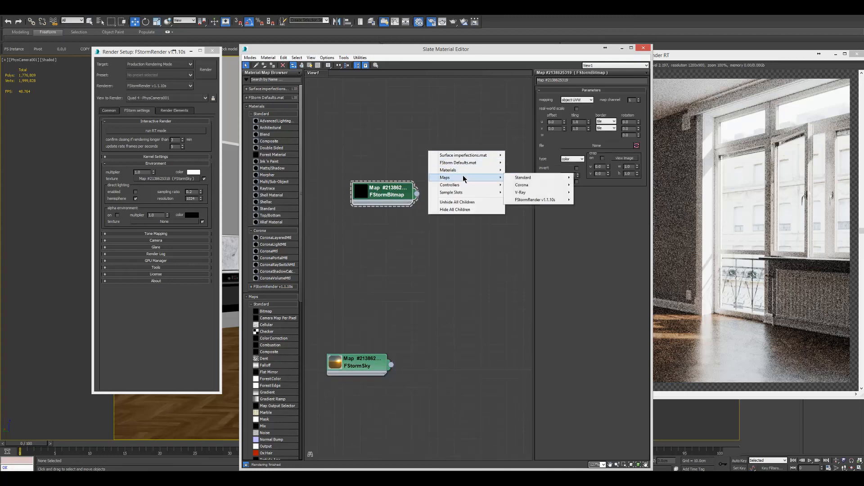
mouse_move(532, 199)
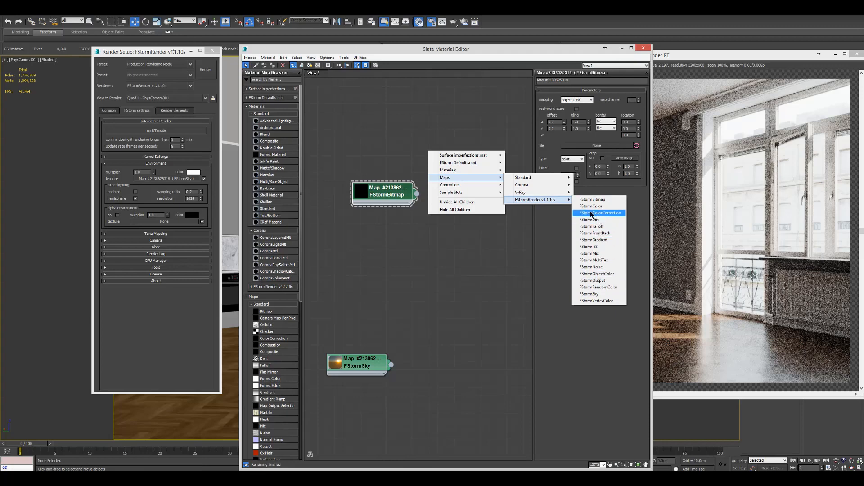
mouse_move(520, 179)
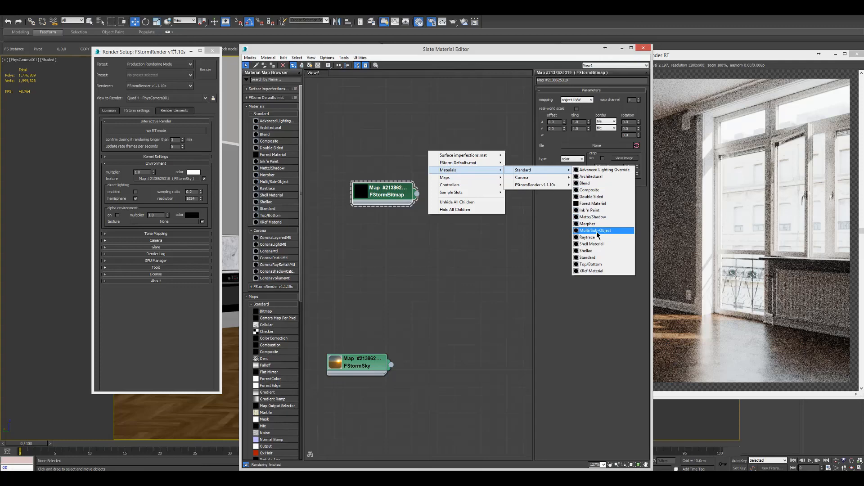
left_click(379, 139)
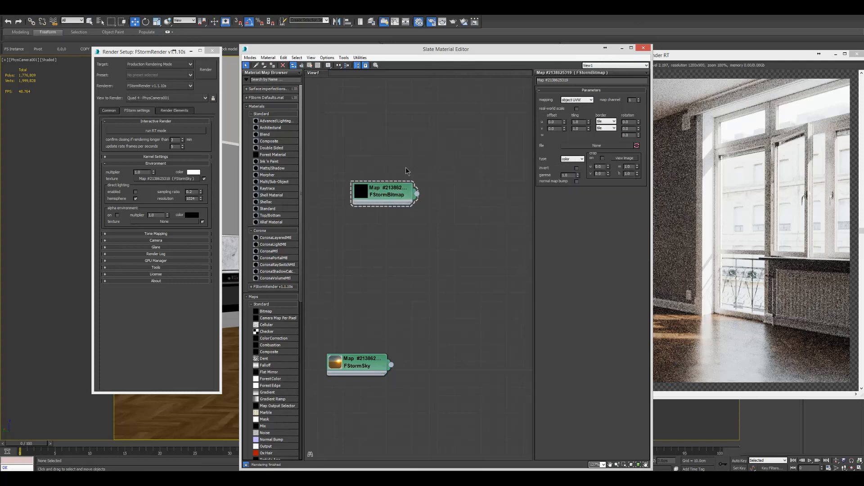
left_click(393, 193)
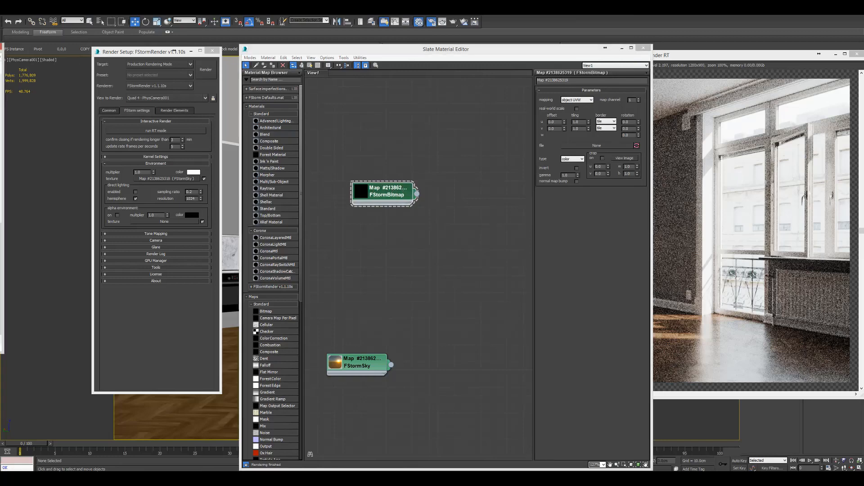
key("Escape")
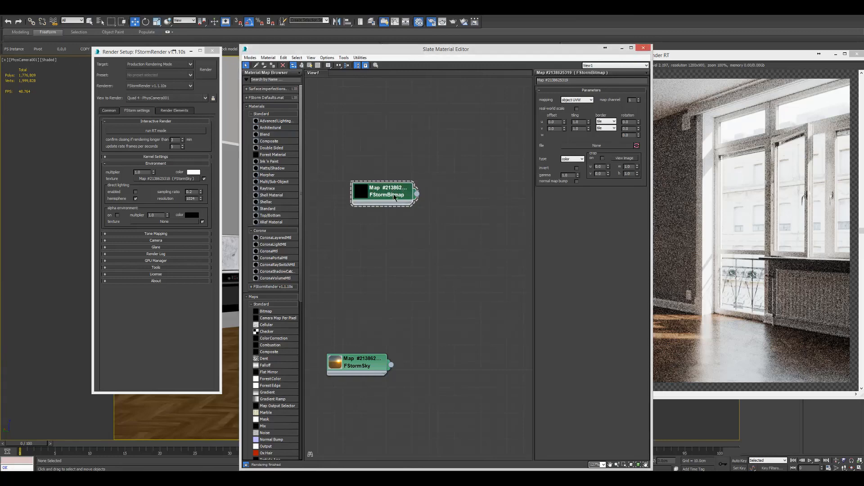
Step: Load the HDR image "Cloudy Sun 38 0086-03.hdr" into the FStormBitmap map
left_click(594, 145)
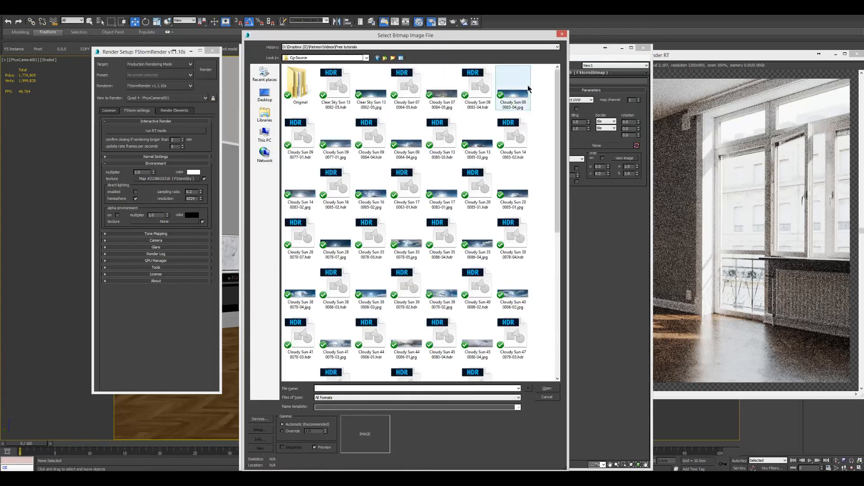
left_click_drag(557, 86, 572, 168)
left_click(333, 126)
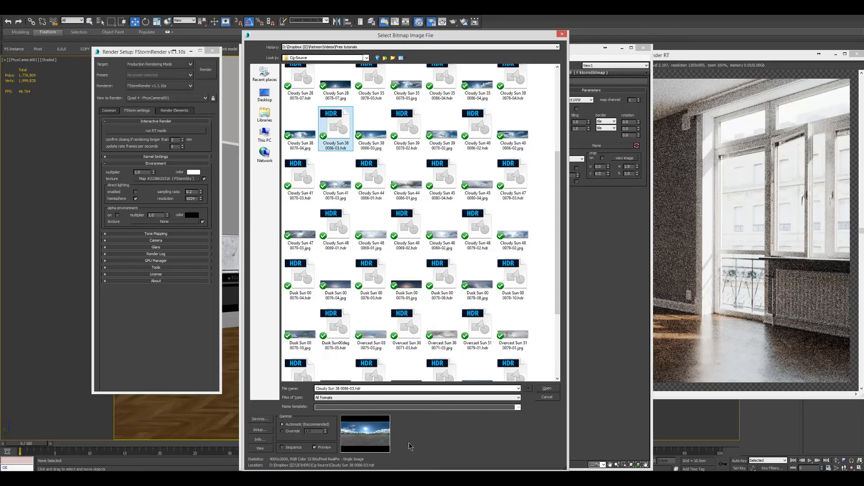
left_click(545, 387)
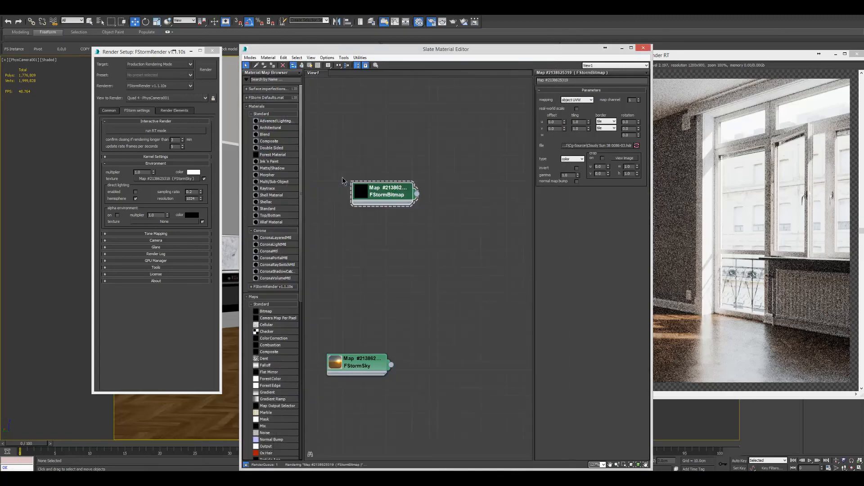
Step: Clear the FStormSky map from the environment texture and resume the interactive render
right_click(197, 180)
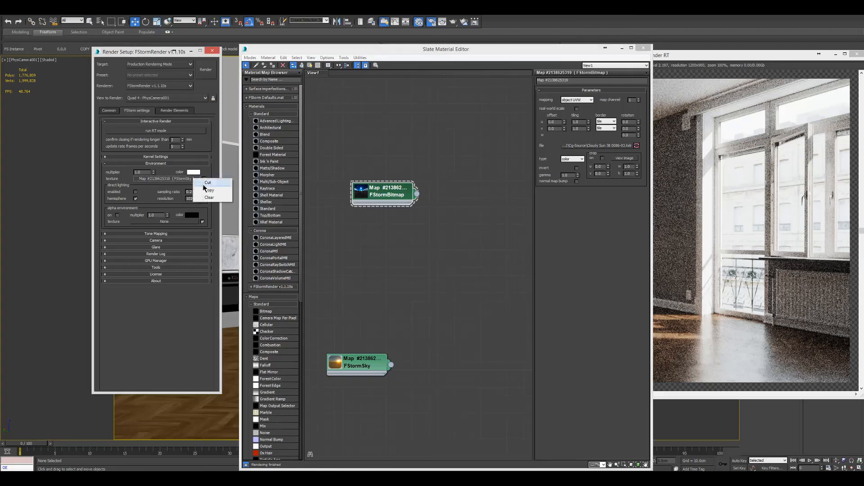
left_click(209, 197)
left_click_drag(556, 50, 454, 54)
left_click(581, 65)
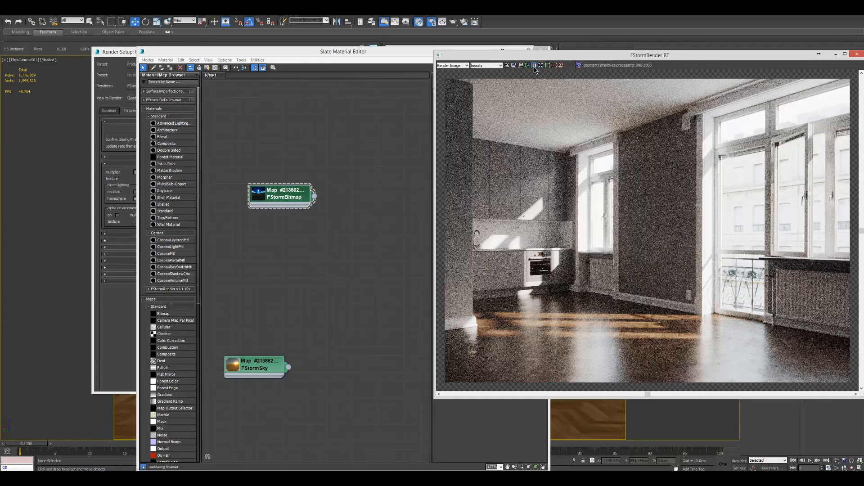
Step: Reposition the material editor with the bitmap's parameters shown, and set the environment color to black
double_click(279, 194)
left_click_drag(357, 53, 460, 40)
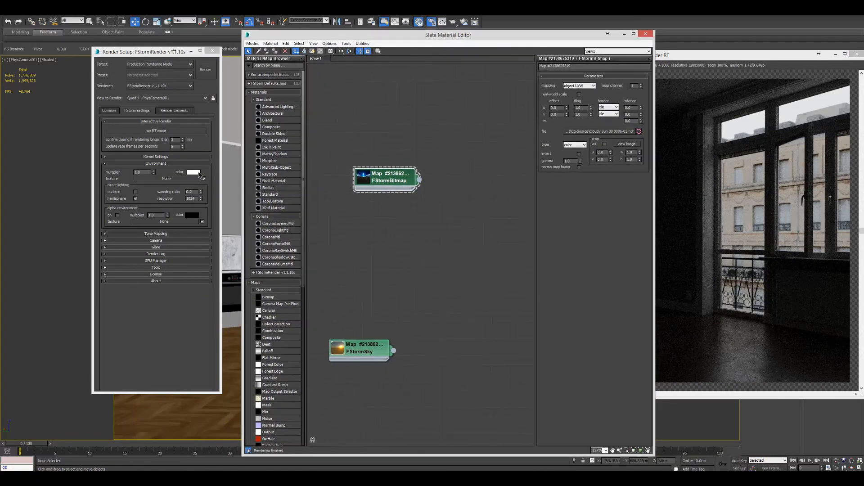
left_click(197, 172)
left_click_drag(166, 72, 134, 72)
left_click(168, 112)
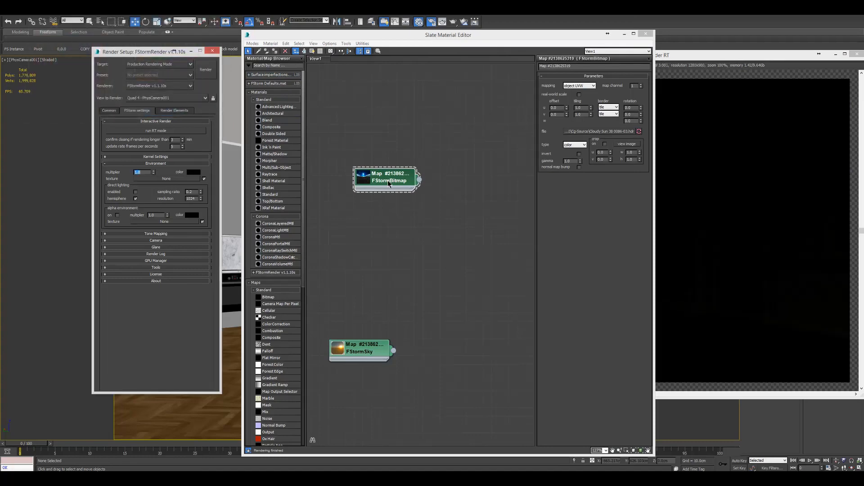
Step: Assign the FStormBitmap map with the HDR sky as the environment texture
left_click(382, 181)
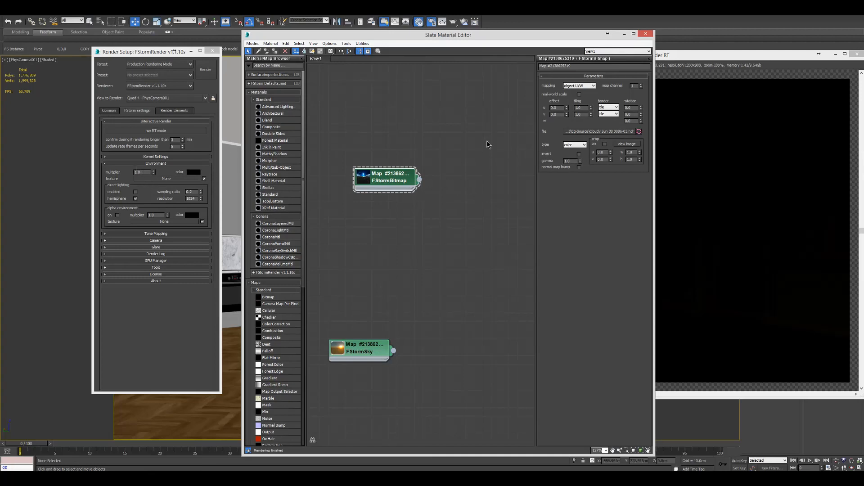
left_click_drag(419, 180, 170, 177)
left_click(148, 245)
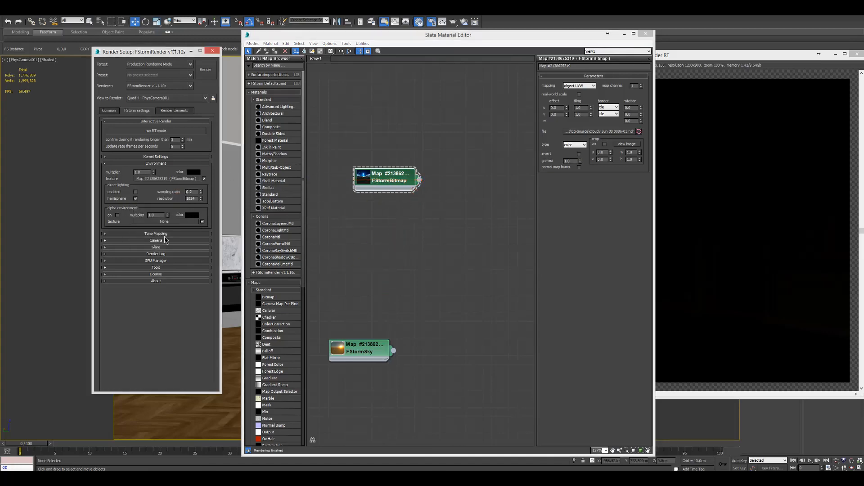
Step: Set the HDR bitmap's gamma to 2.2 and its mapping to spherical environment
left_click_drag(459, 30, 347, 22)
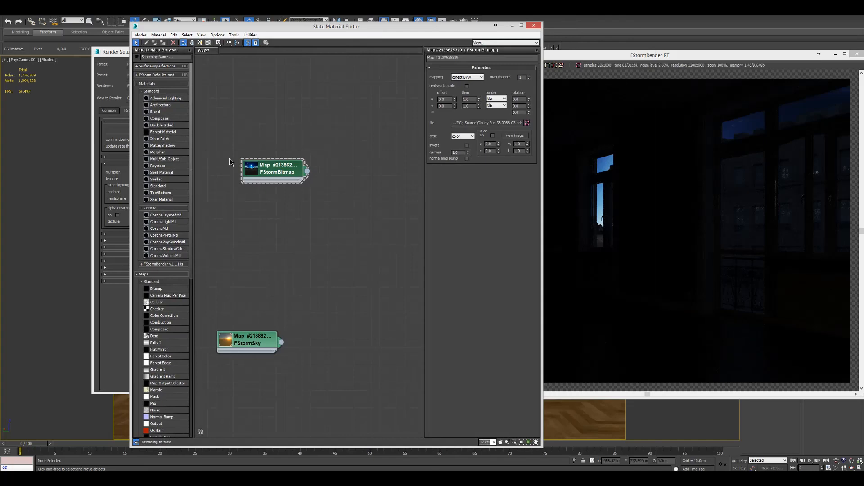
left_click_drag(281, 27, 296, 23)
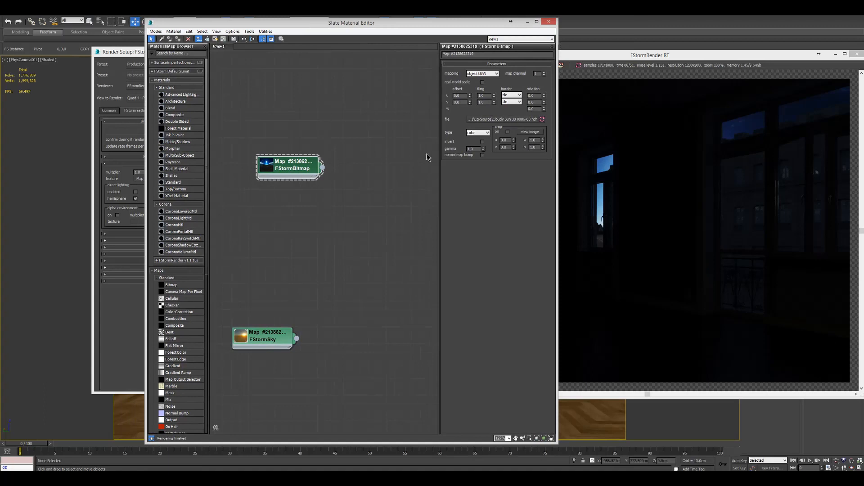
left_click(469, 149)
type("2.2")
key("Return")
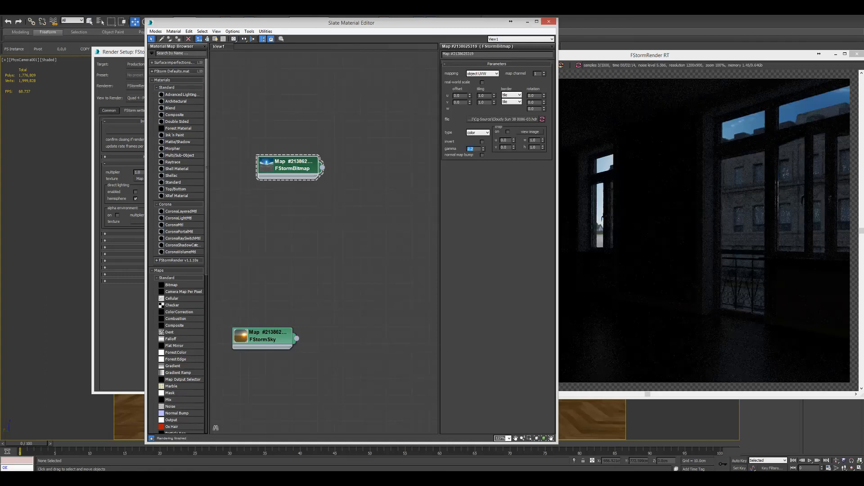
left_click(493, 74)
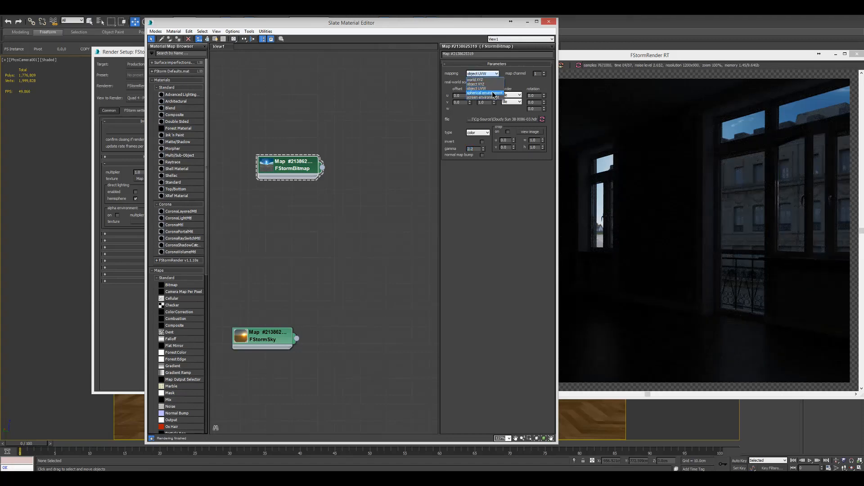
left_click(492, 93)
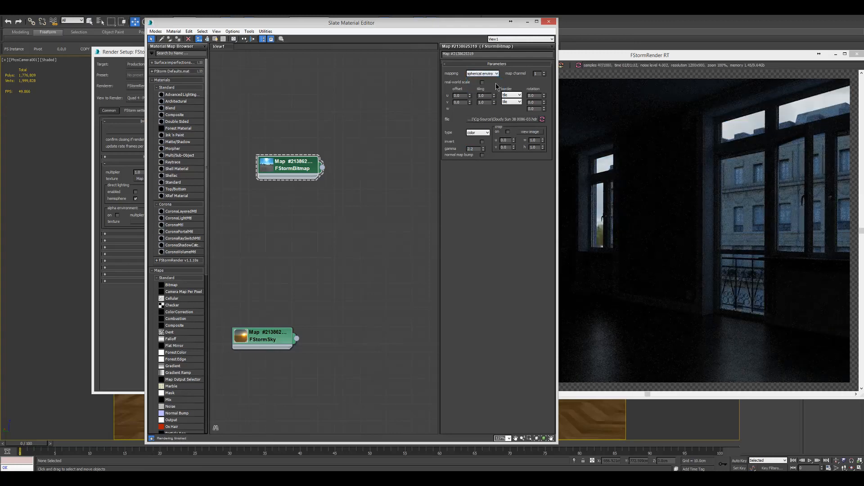
Step: Try U offsets of 0.25 and 0.5 on the HDR bitmap to rotate the sky outside the windows
left_click_drag(468, 24, 386, 37)
left_click(380, 109)
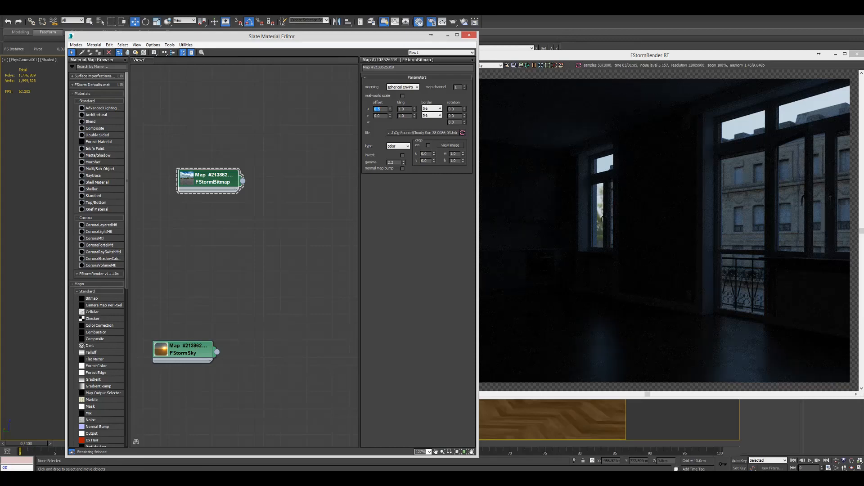
type("25")
key("Return")
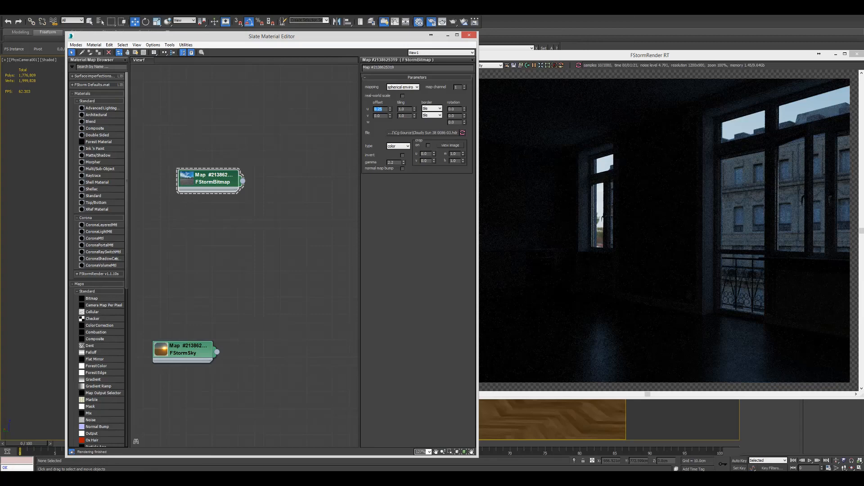
type(".5")
key("Return")
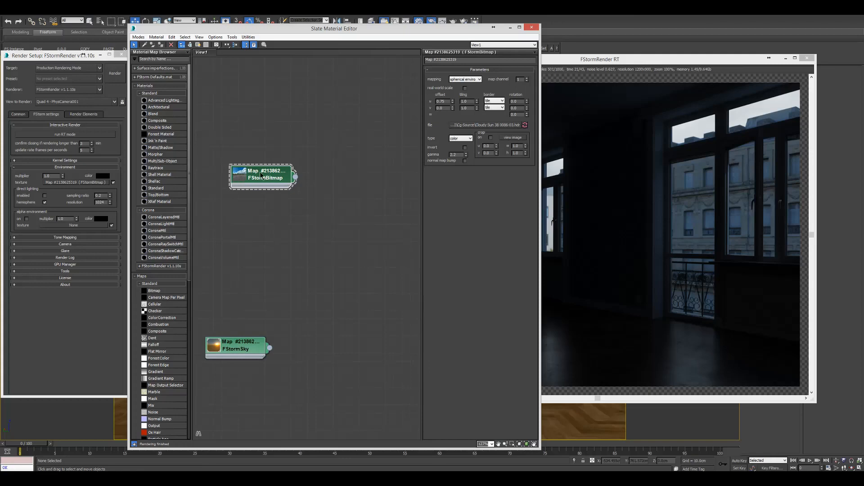
Step: Enable direct lighting for the environment and show the HDR bitmap's parameters
left_click(26, 199)
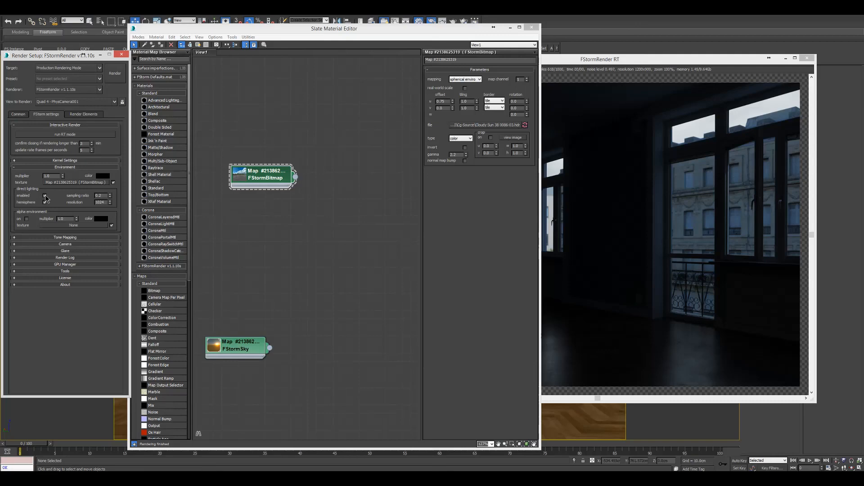
left_click(44, 196)
left_click(267, 174)
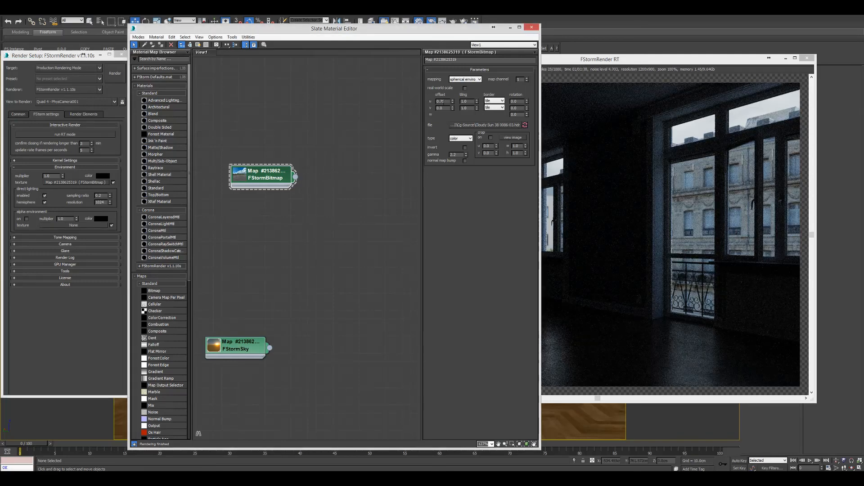
Step: Test HDR bitmap U offsets of 0.3, 0, 0.2 and 0.8, and settle on 0.6 for sunlight entering the room
type("0.3")
key("Return")
left_click_drag(403, 30, 308, 29)
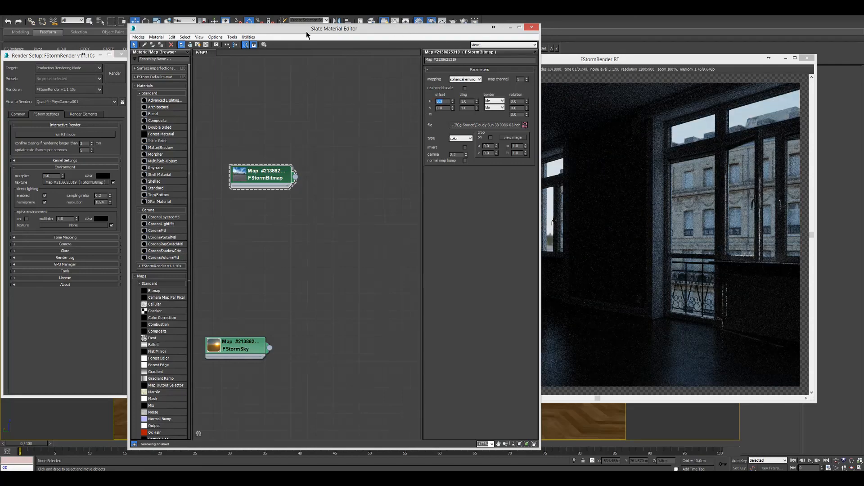
type("0")
key("Return")
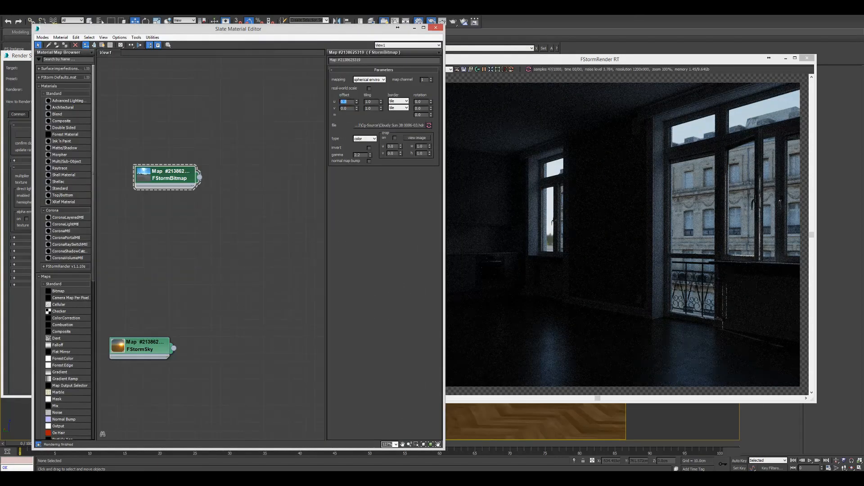
type("0.3")
key("Return")
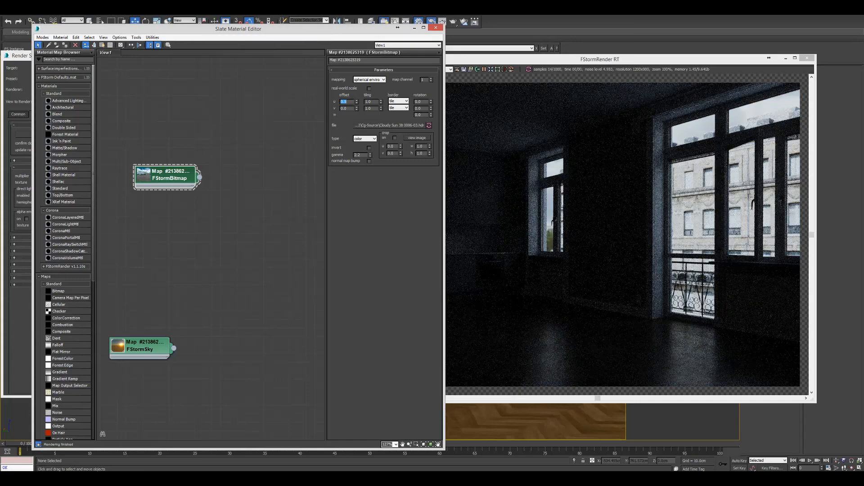
type("0.2")
key("Return")
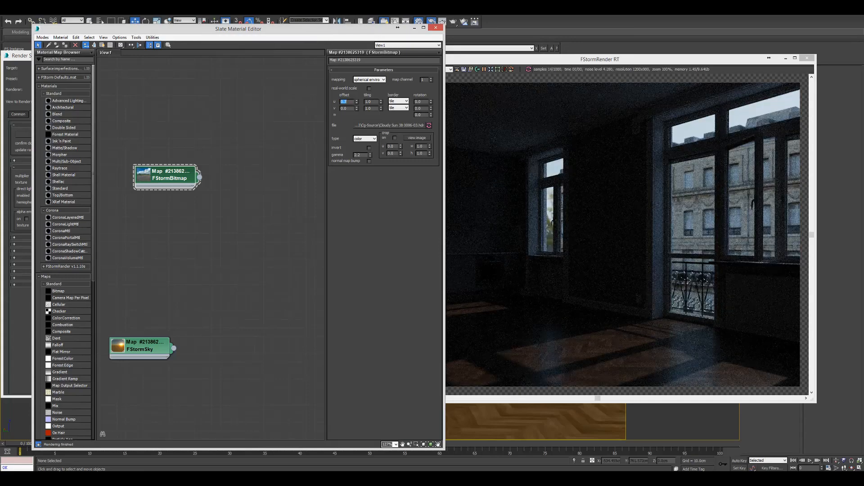
type("0.8")
key("Return")
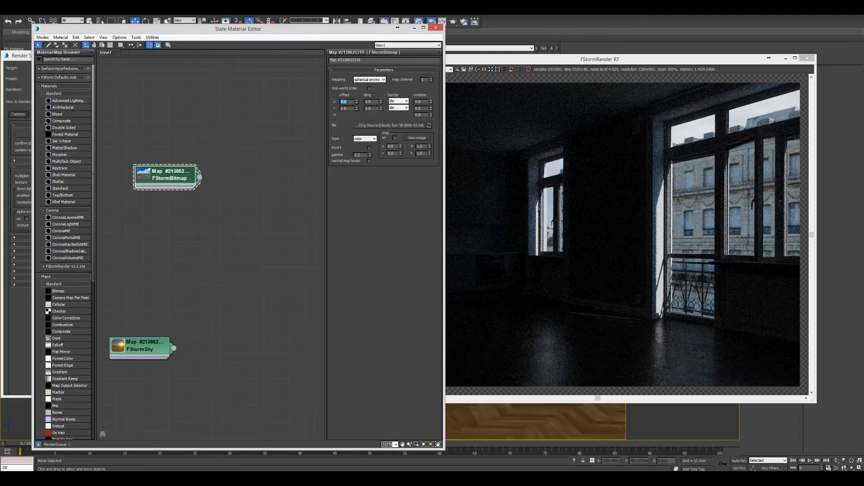
left_click_drag(255, 32, 355, 38)
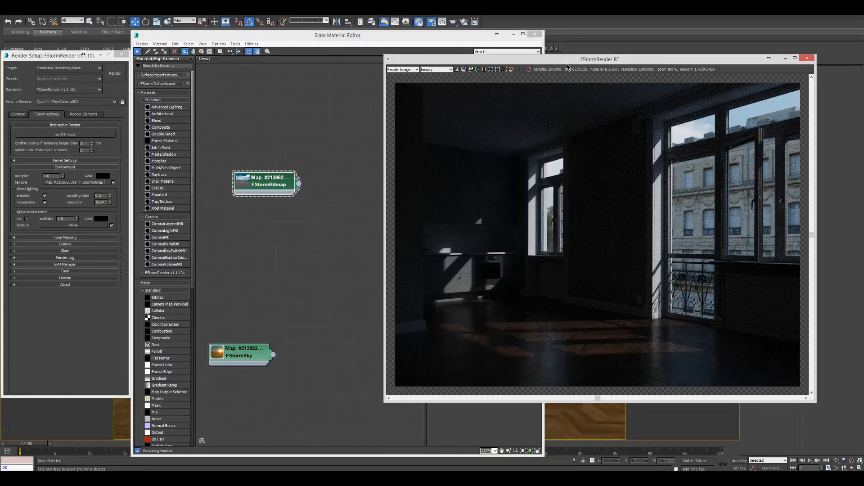
Step: Raise the tone mapping exposure to 5 and then to 20 to brighten the interior
left_click(66, 161)
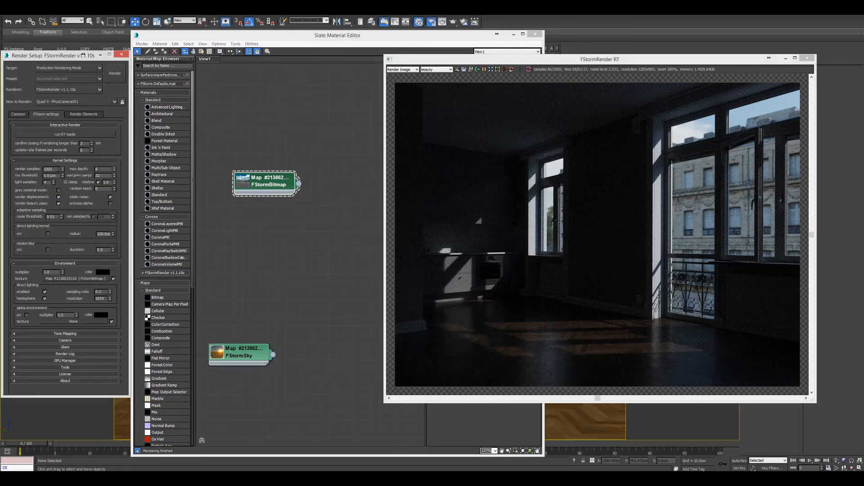
left_click(68, 160)
left_click(49, 238)
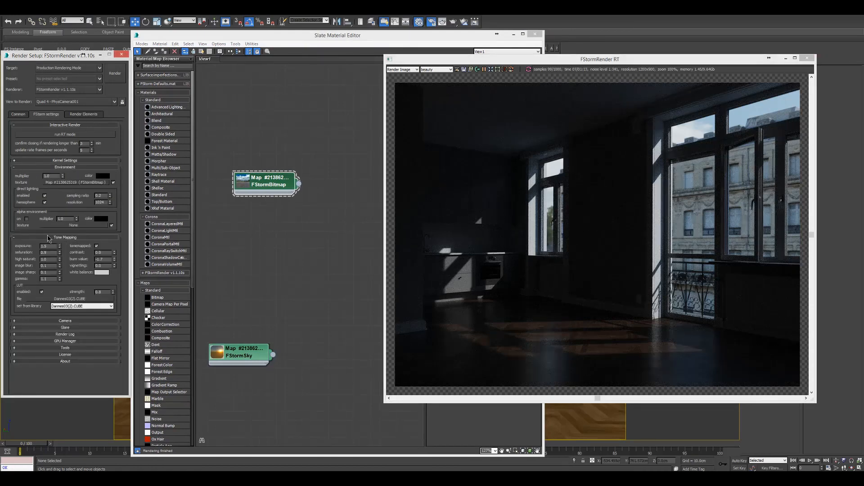
double_click(46, 246)
type("5")
key("Return")
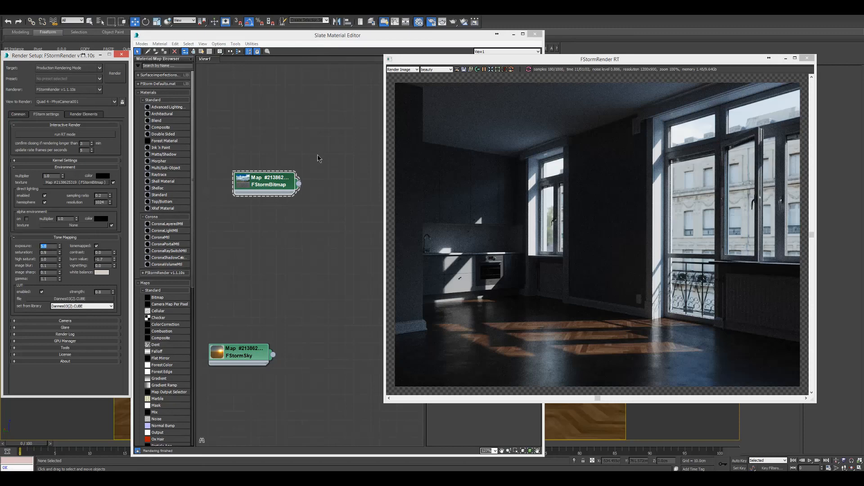
type("20")
key("Return")
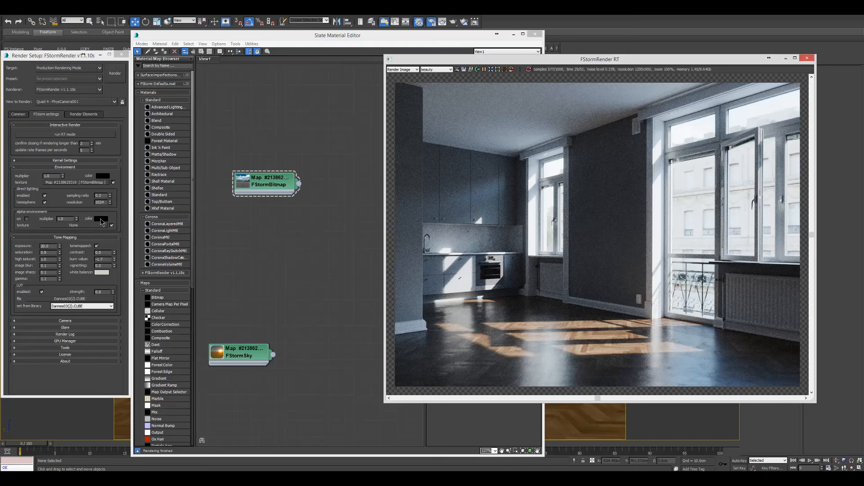
Step: Set the white balance color by sampling the ceiling in the interactive render
left_click(102, 273)
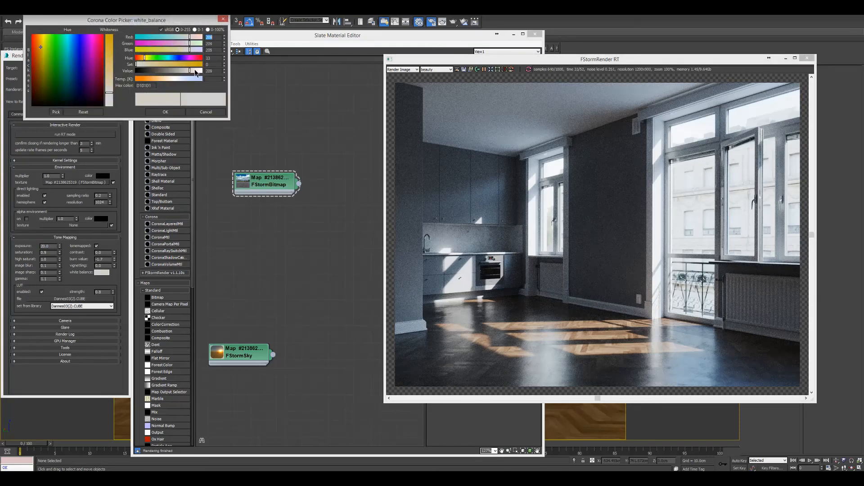
left_click_drag(196, 72, 223, 72)
left_click(56, 112)
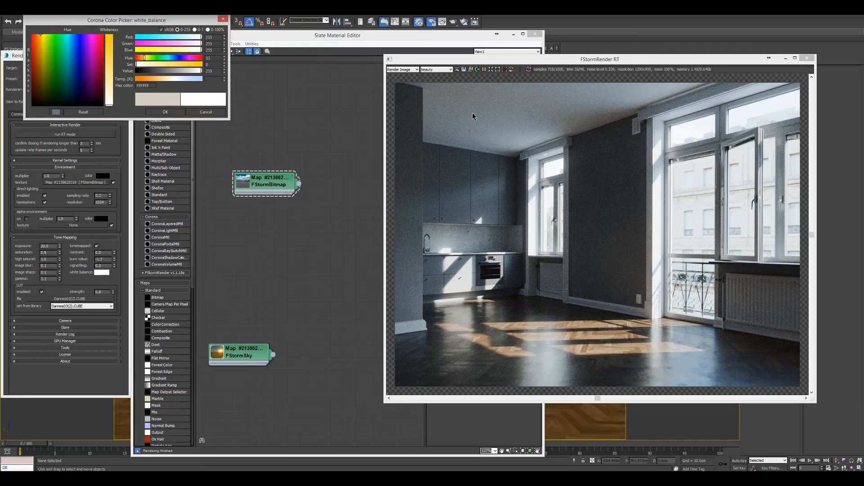
left_click(472, 113)
left_click(165, 111)
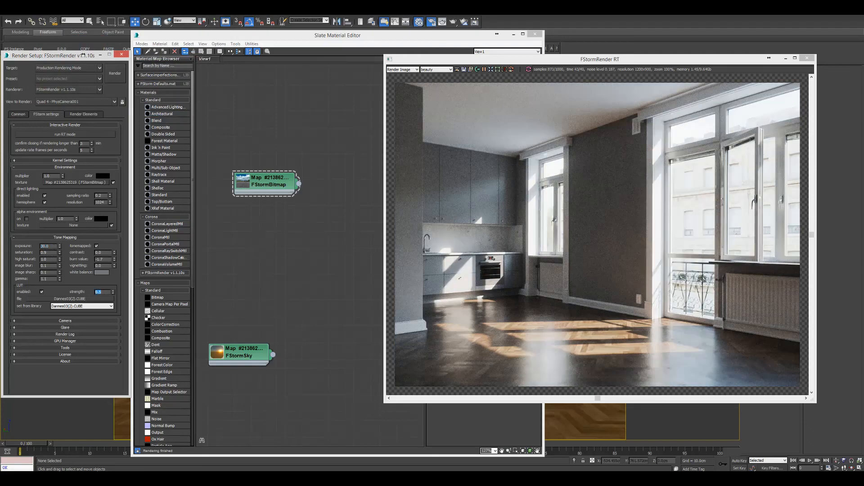
Step: Set the tone mapping exposure to 40
double_click(45, 246)
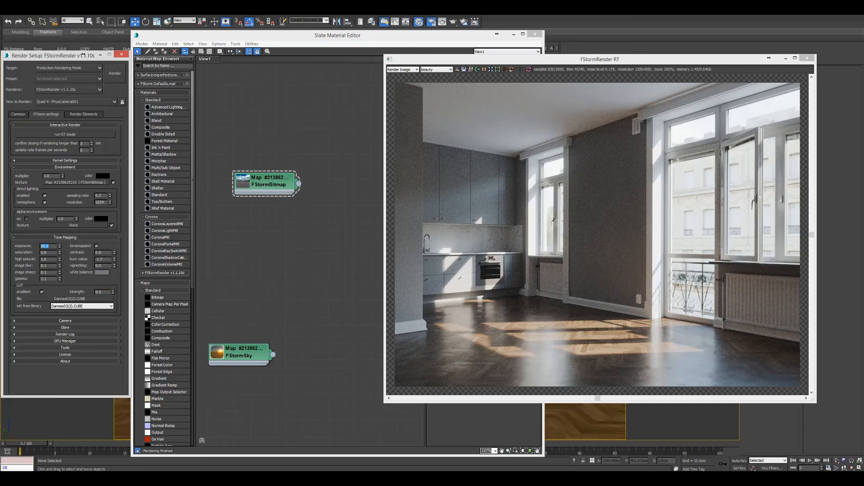
type("40")
key("Return")
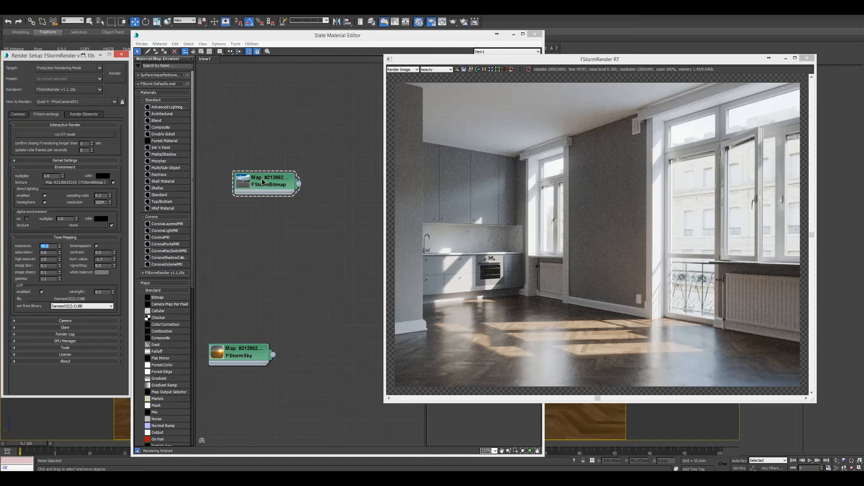
Step: Disable the environment's direct lighting and set the HDR bitmap's U offset to 0.2 as a comparison
left_click(45, 196)
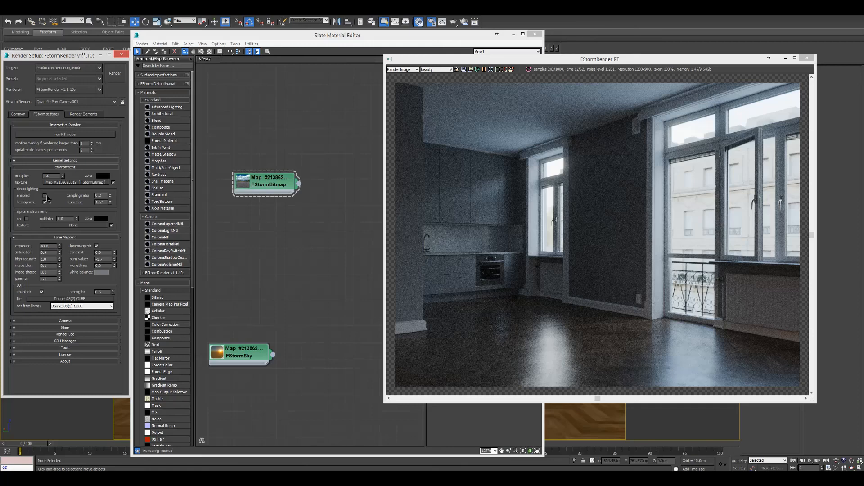
left_click(292, 142)
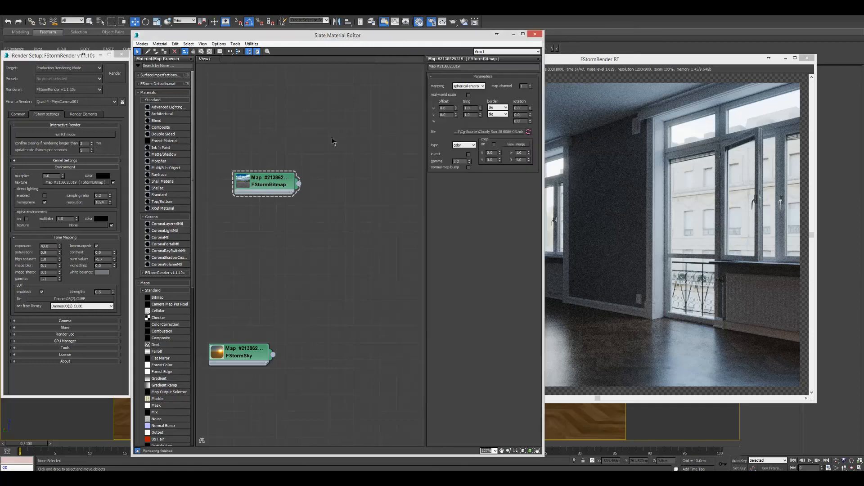
double_click(449, 108)
type("0.2")
key("Return")
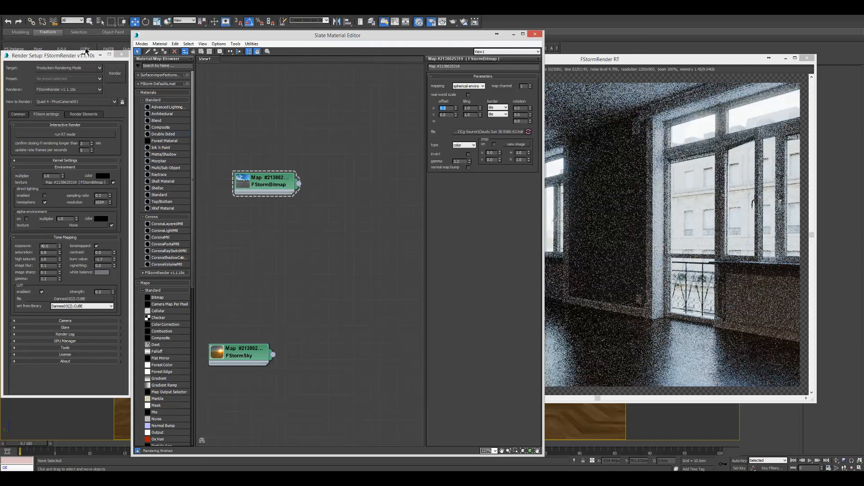
Step: Toggle the environment's direct lighting to compare noise and sunlight in the interactive render
left_click(563, 64)
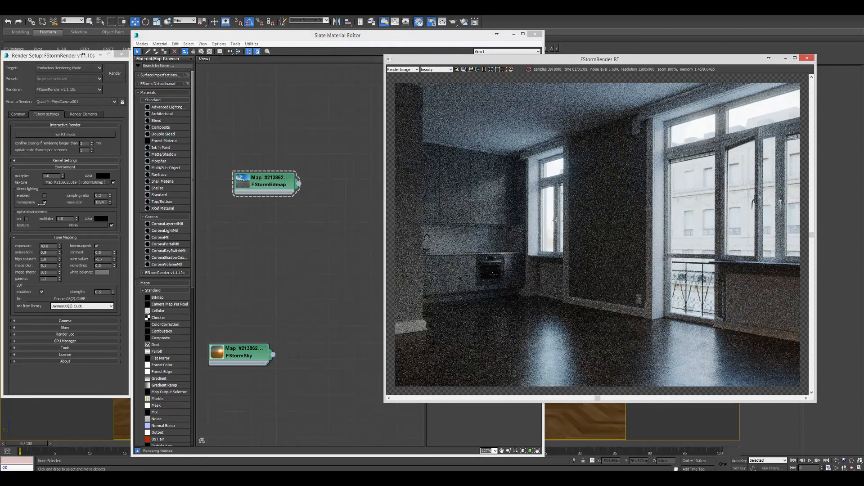
left_click(44, 196)
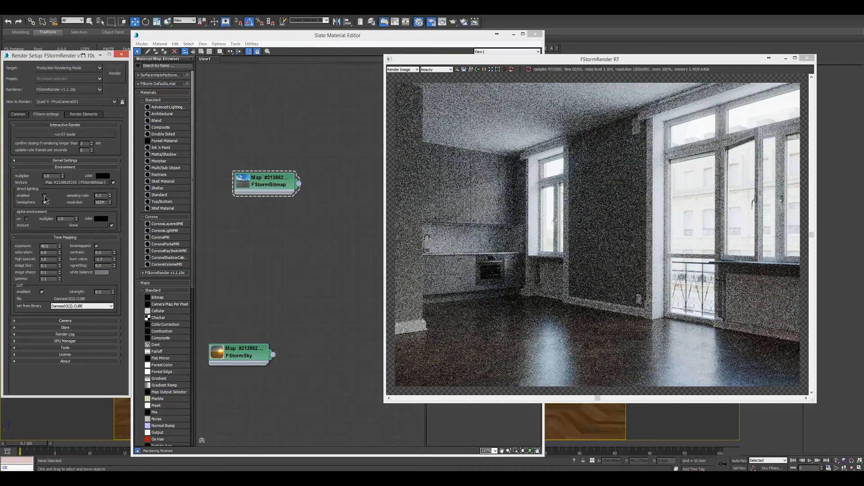
left_click(45, 196)
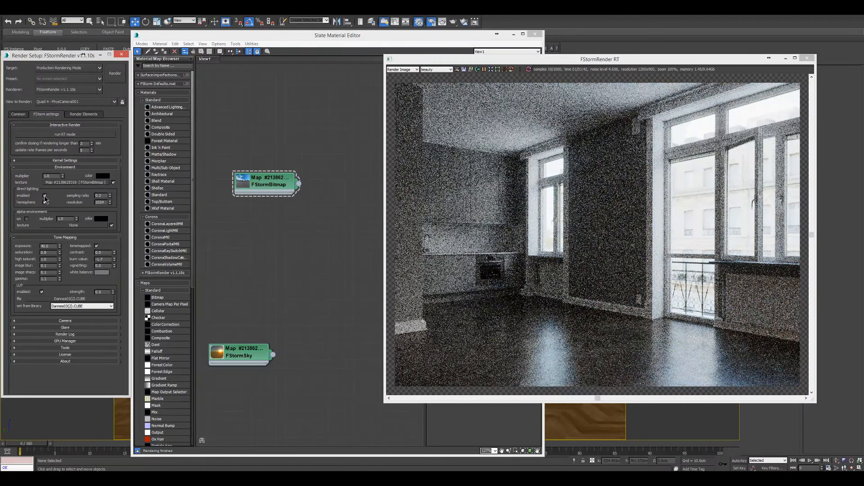
Step: Set the HDR bitmap's U offset to 0.6 and check the sunlit interior in the interactive render
left_click(272, 158)
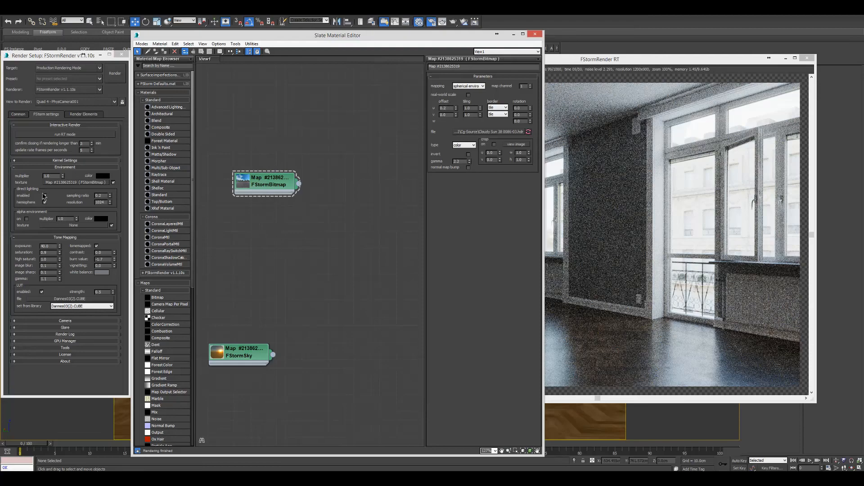
type("0.6")
key("Return")
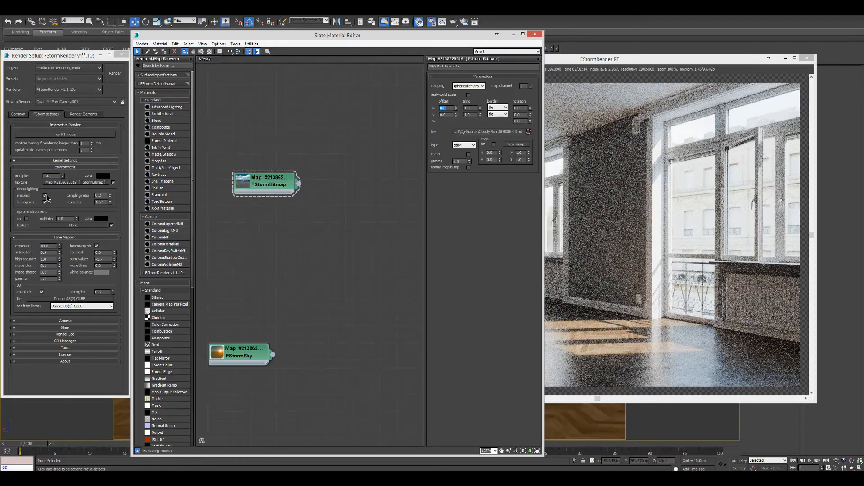
left_click(618, 60)
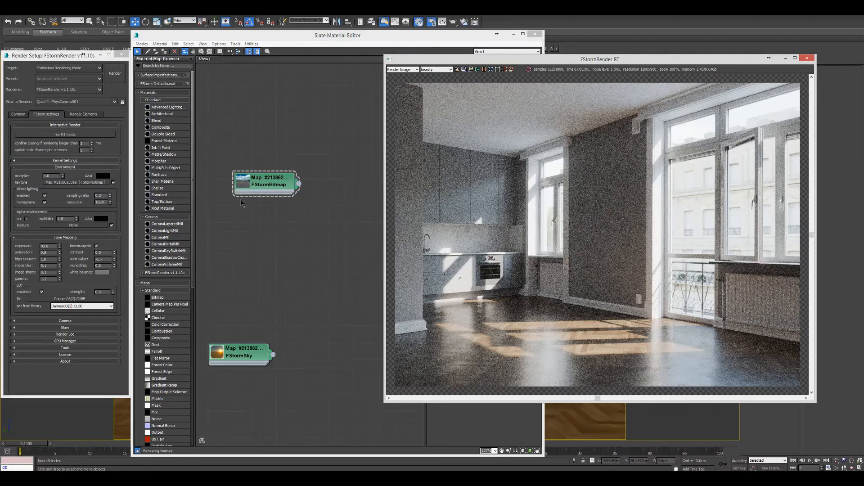
left_click(277, 179)
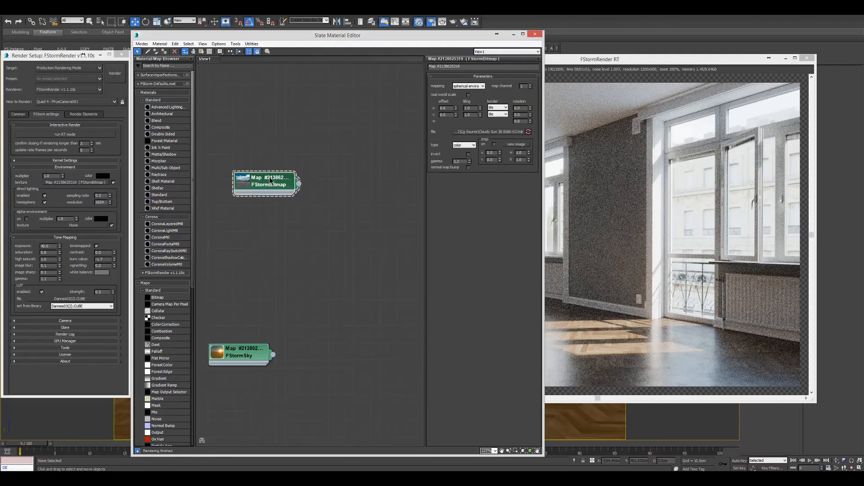
Step: Put a copy of the HDR FStormBitmap in the alpha environment's texture slot and enable the alpha environment
mouse_move(269, 181)
left_mouse_down("shift")
mouse_move(266, 232)
mouse_move(321, 233)
mouse_move(73, 226)
left_mouse_up("shift")
left_click(51, 245)
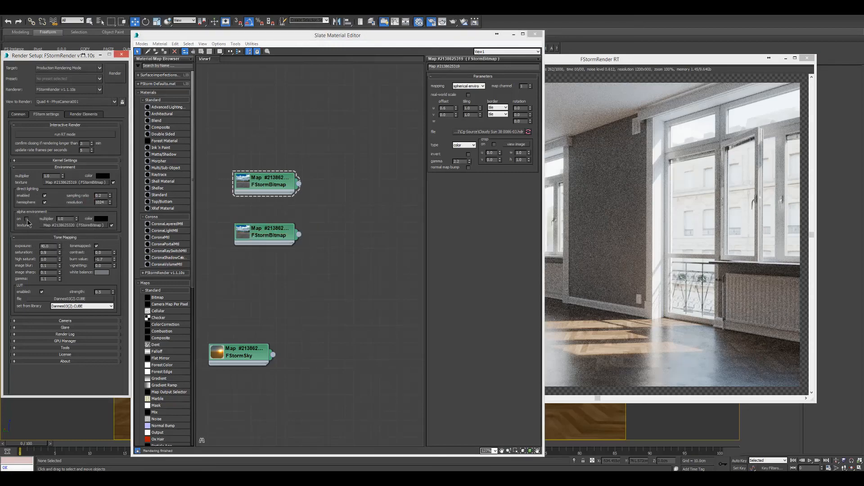
left_click(27, 219)
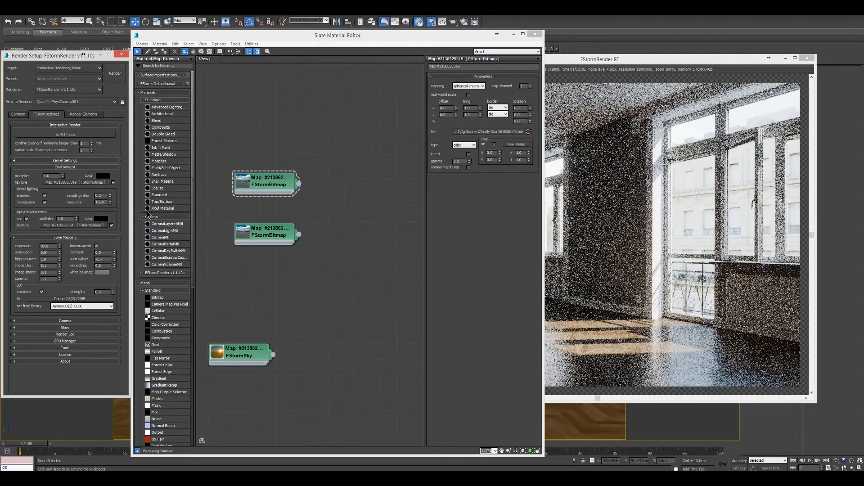
Step: Set the alpha environment multiplier to 0.1 to compare the view outside the windows, and switch the alpha environment off
left_click_drag(583, 59, 565, 45)
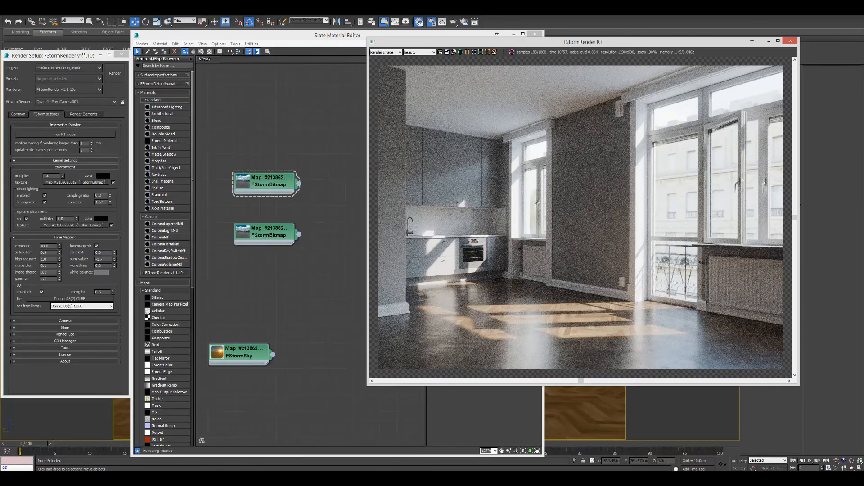
left_click_drag(66, 219, 43, 219)
type("0.1")
key("Return")
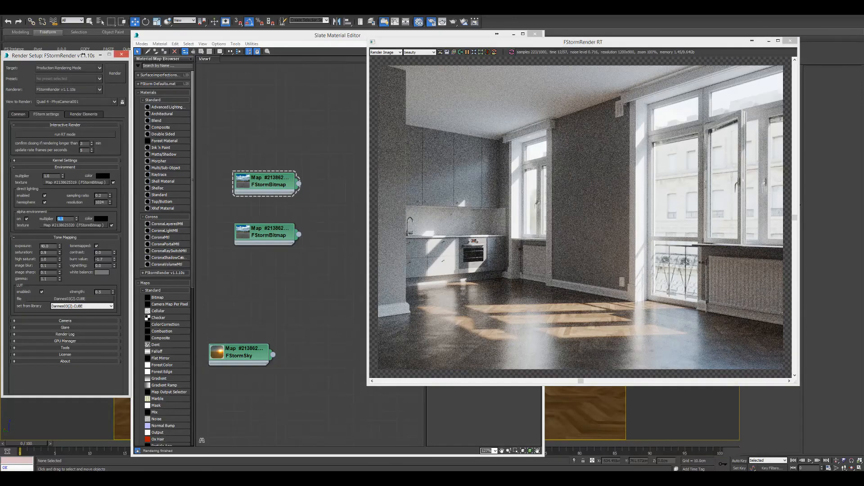
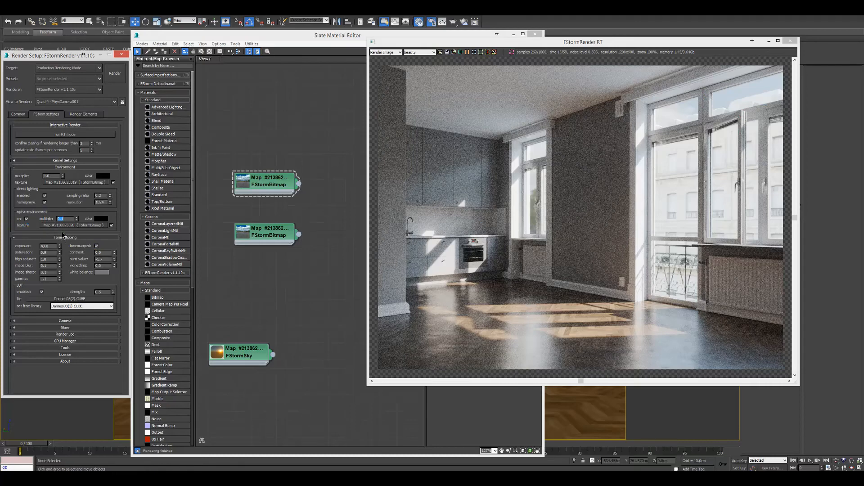
left_click(26, 219)
left_click(81, 238)
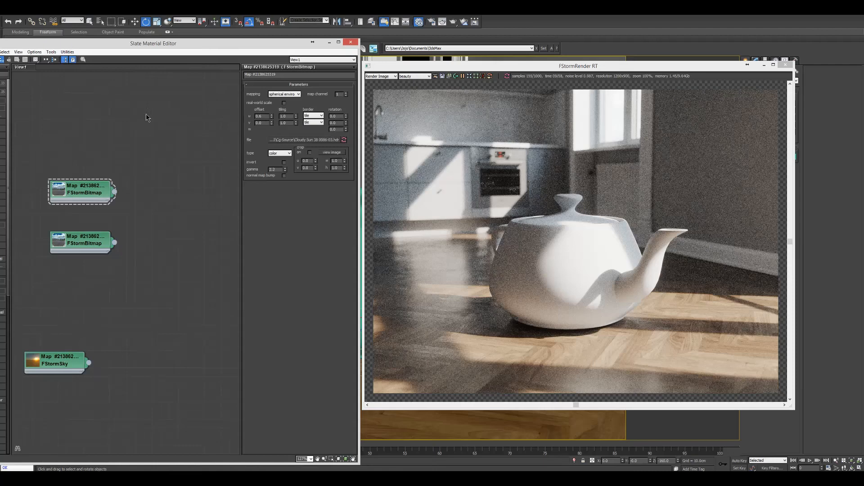
Step: Create a new FStorm material in an empty area of the Slate Material Editor's node view
middle_click_drag(146, 114, 140, 248)
middle_click_drag(125, 140, 111, 283)
right_click(89, 126)
mouse_move(129, 138)
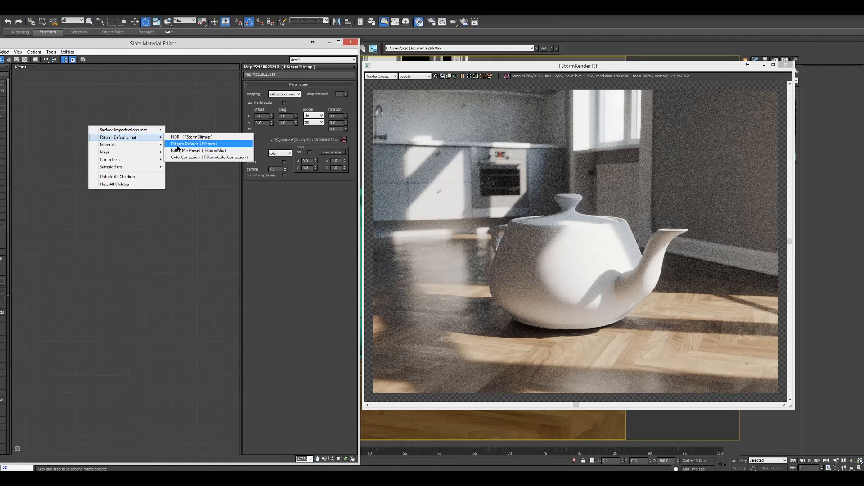
mouse_move(124, 155)
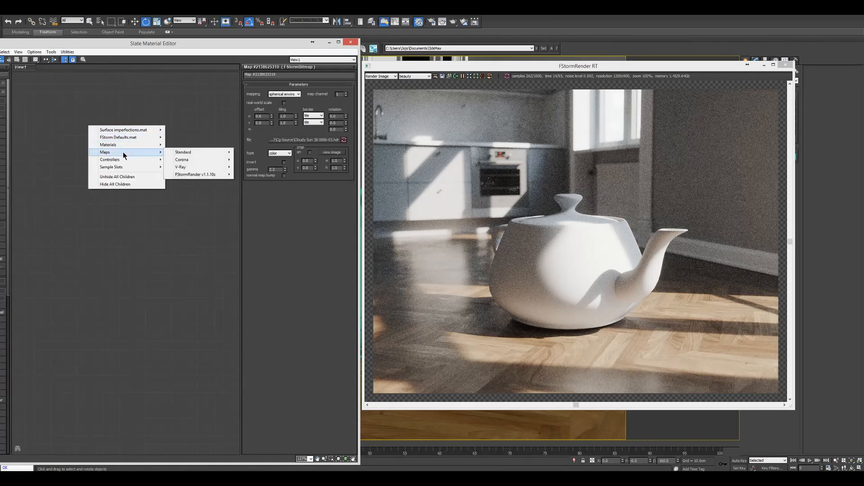
mouse_move(216, 176)
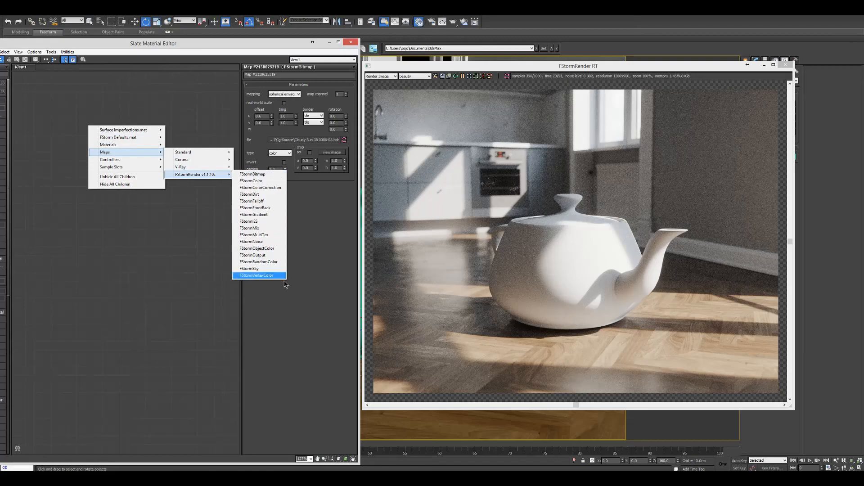
mouse_move(197, 159)
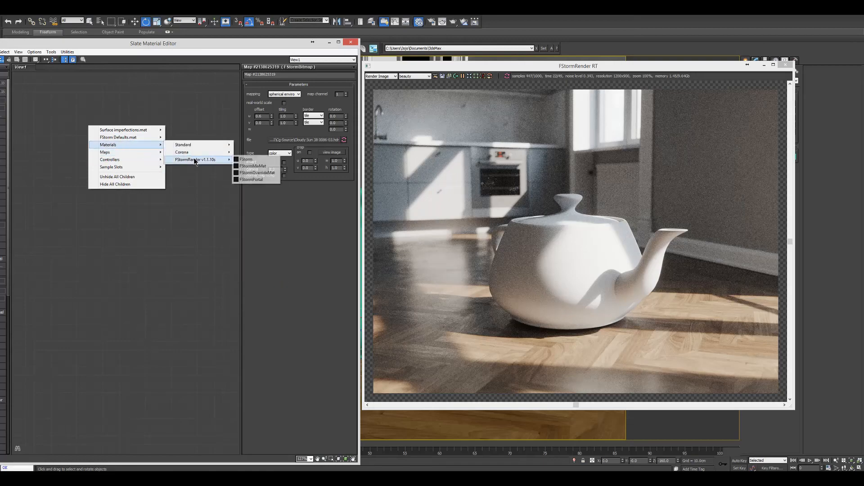
left_click(252, 160)
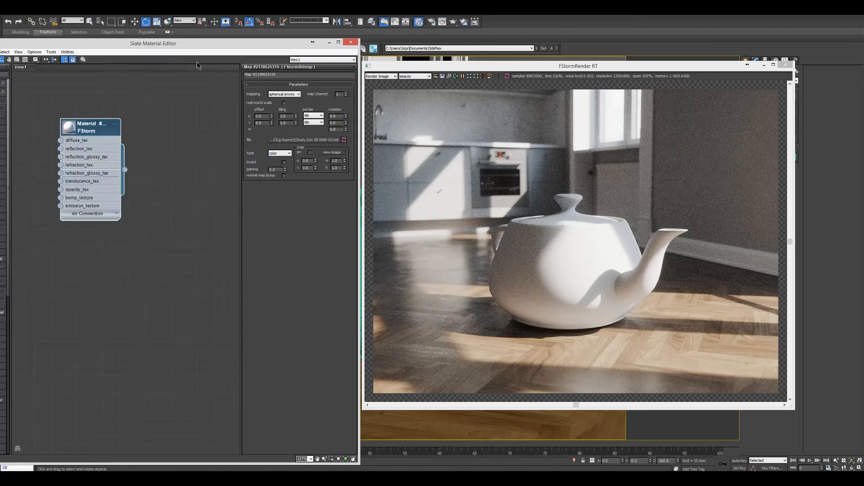
Step: Assign the new FStorm material to the teapot and open the material's parameters
left_click_drag(200, 46, 114, 48)
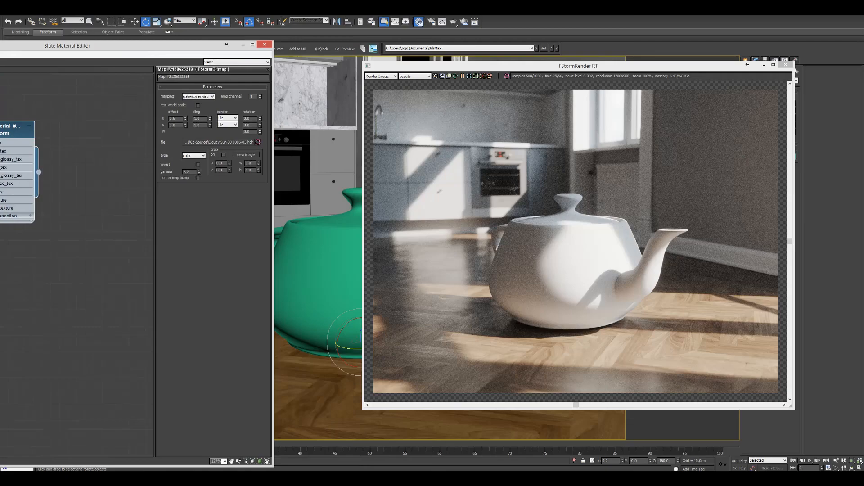
key("a")
left_click_drag(2, 133, 62, 133)
double_click(61, 132)
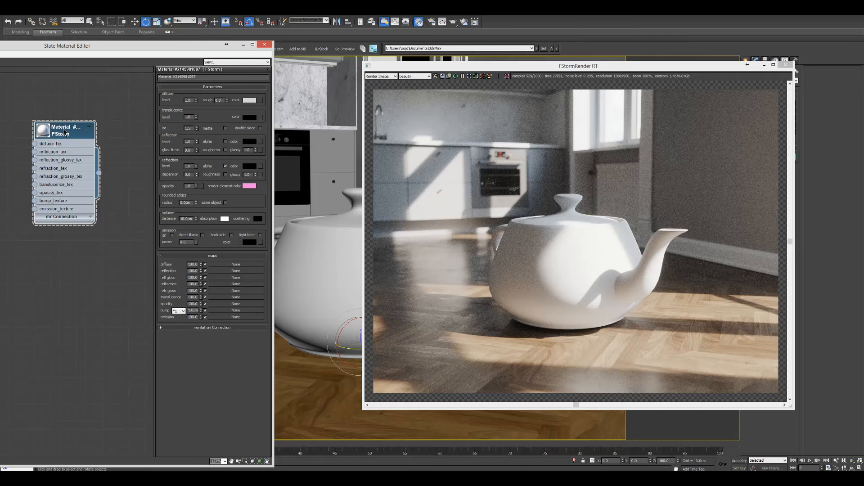
left_click_drag(63, 145, 72, 137)
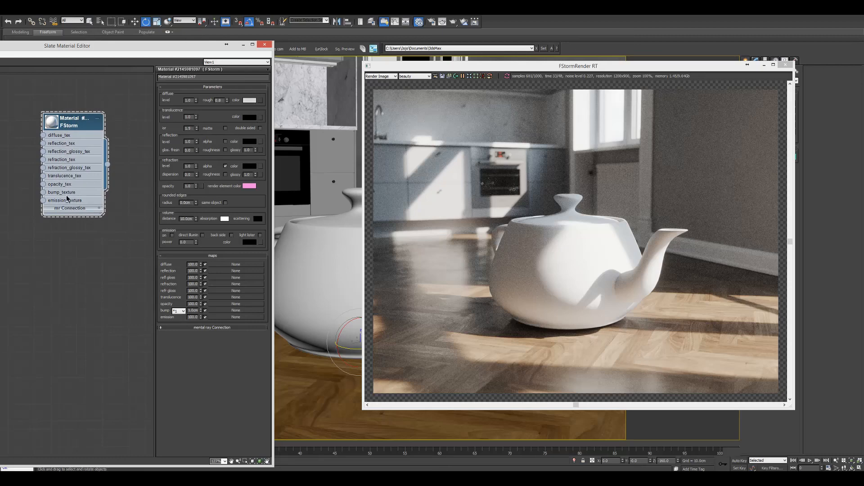
mouse_move(58, 122)
left_mouse_down()
mouse_move(74, 86)
mouse_move(32, 119)
mouse_move(58, 113)
left_mouse_up()
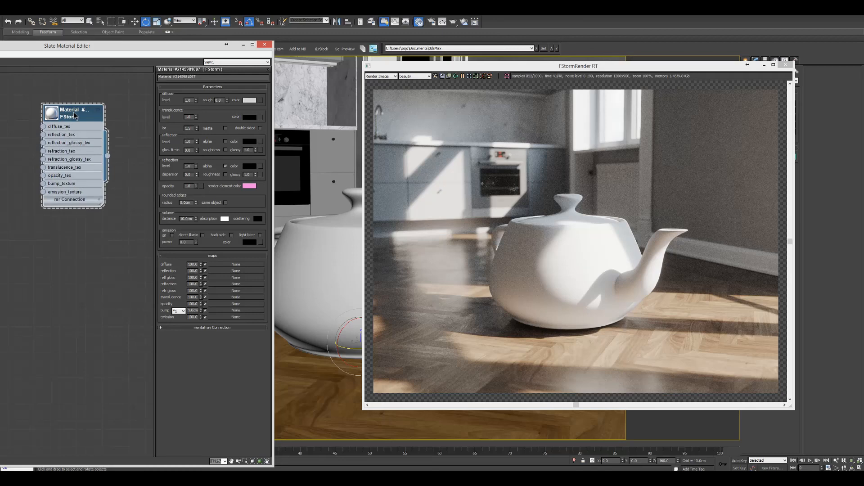
mouse_move(67, 116)
left_mouse_down()
mouse_move(72, 127)
mouse_move(73, 113)
left_mouse_up()
Step: Set the teapot material's diffuse color to dark grey (hex 434343) and its reflection color to white
left_click(248, 101)
left_click(153, 70)
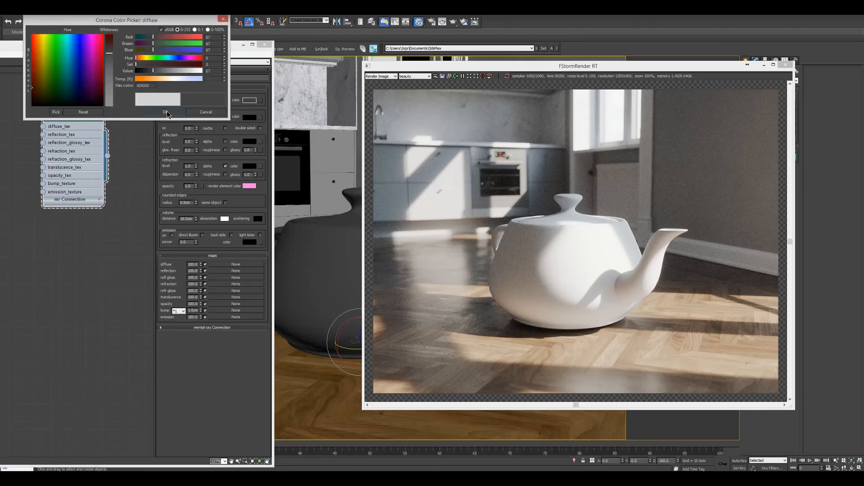
left_click(165, 111)
left_click(251, 143)
left_click(199, 71)
left_click(175, 110)
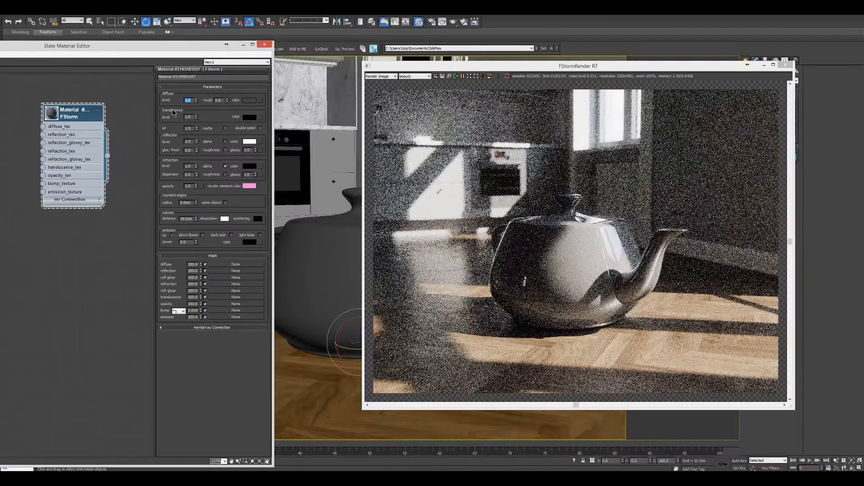
Step: Try reflection glossiness values of 0.7 and 0.8 on the teapot material and restore it to 1.0
double_click(246, 150)
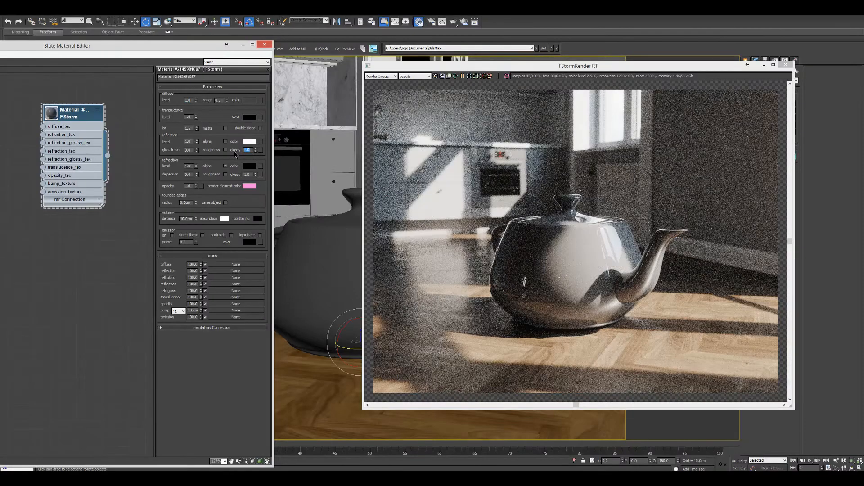
type("0.7")
key("Return")
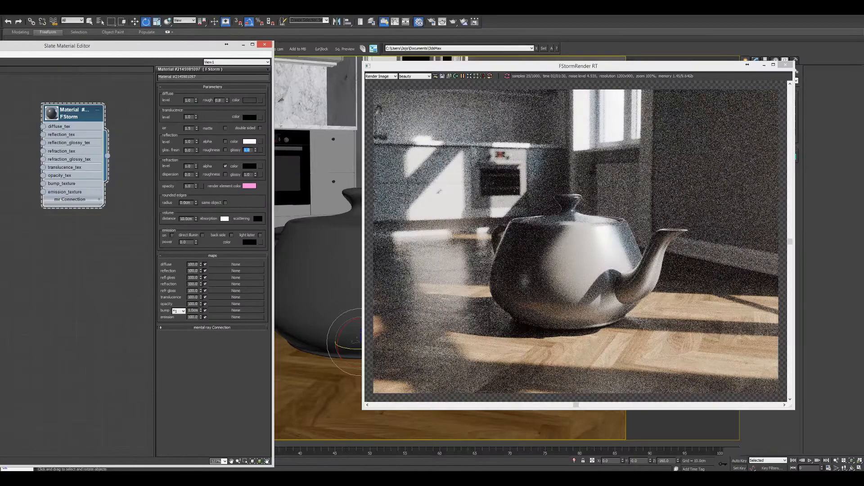
type("0.8")
key("Return")
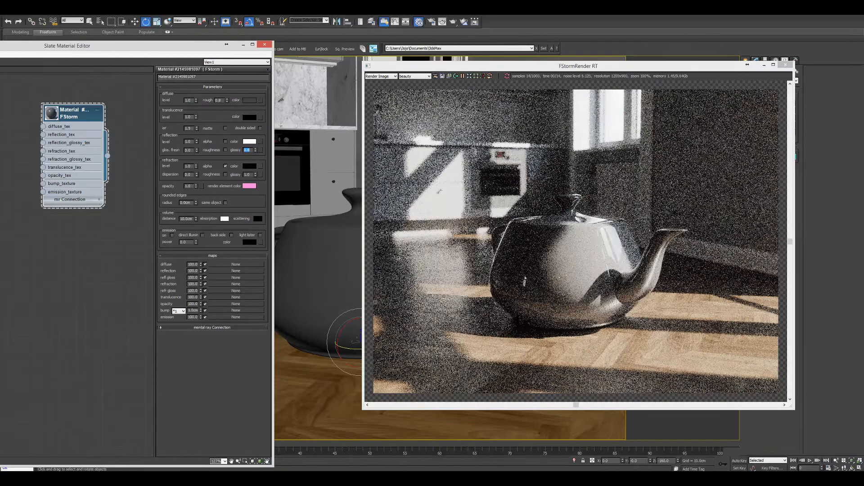
type("1.0")
key("Return")
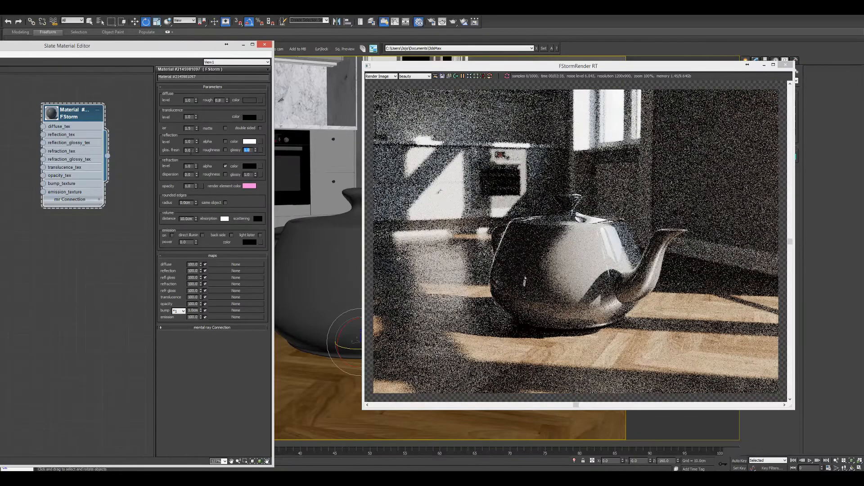
Step: Set the teapot material's glossy Fresnel to 1.0 and its reflection glossiness to 0.7
left_click(187, 151)
type("1.0")
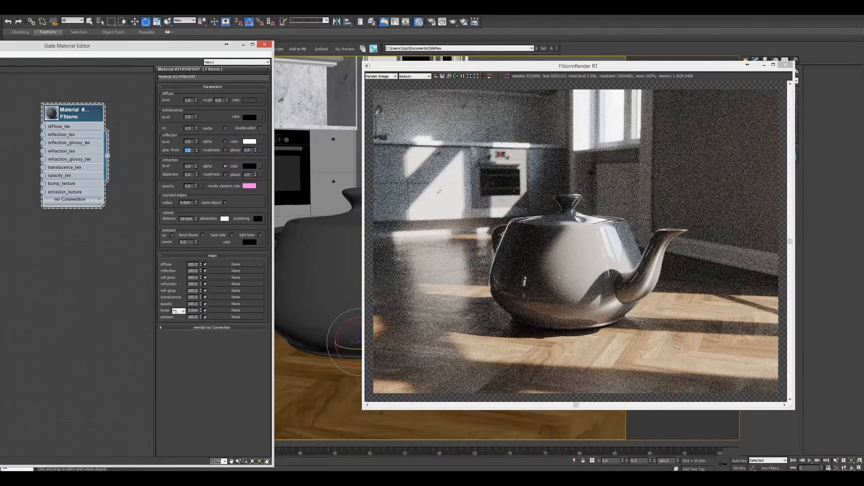
key("Return")
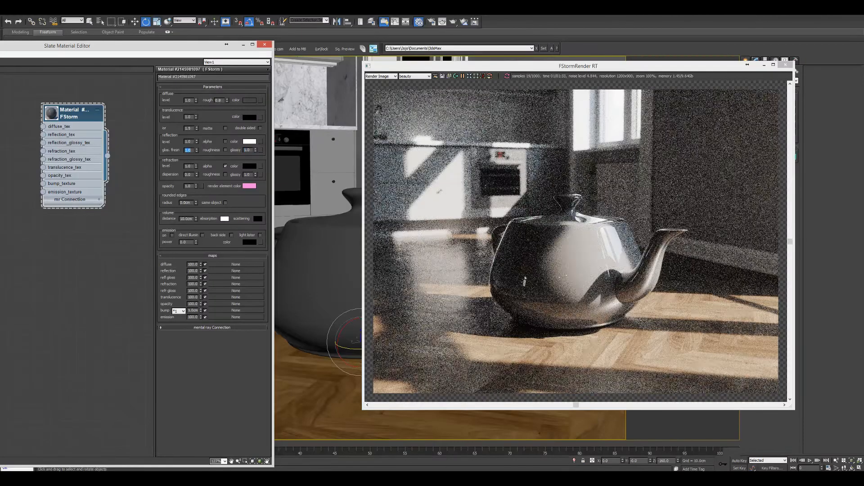
left_click(246, 150)
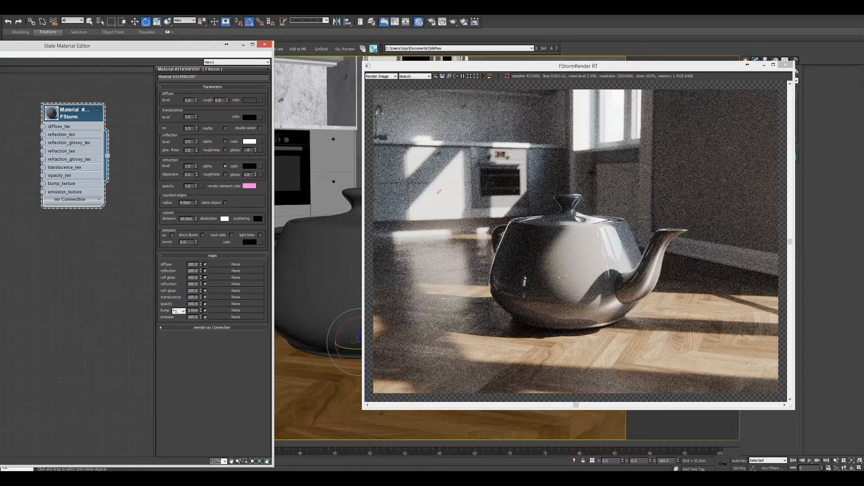
key("BackSpace")
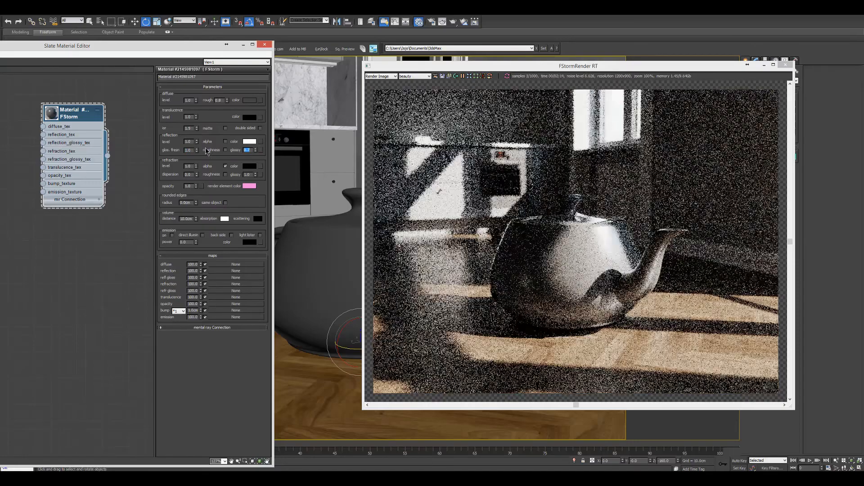
Step: Limit the interactive render to a region around the teapot and compare its glossy Fresnel at 0.0 and 1.0
left_click(193, 150)
right_click(197, 152)
left_click(477, 77)
left_click_drag(648, 164, 491, 252)
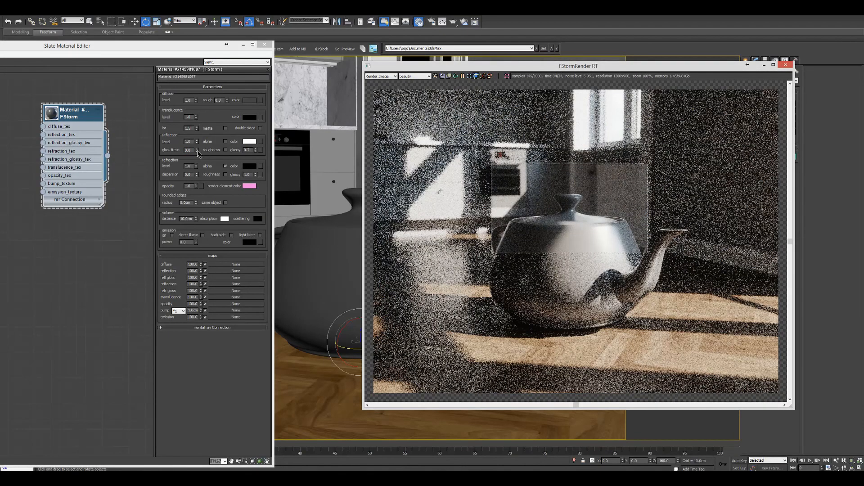
left_click_drag(192, 151, 150, 152)
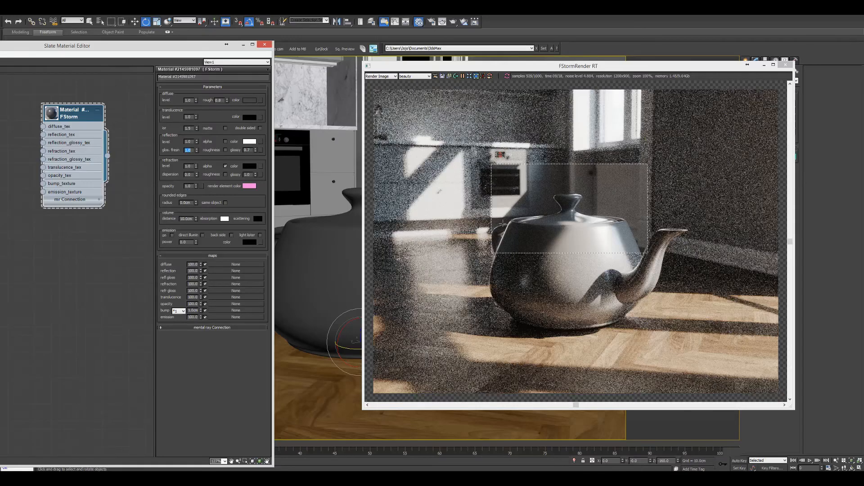
left_click_drag(679, 186, 449, 336)
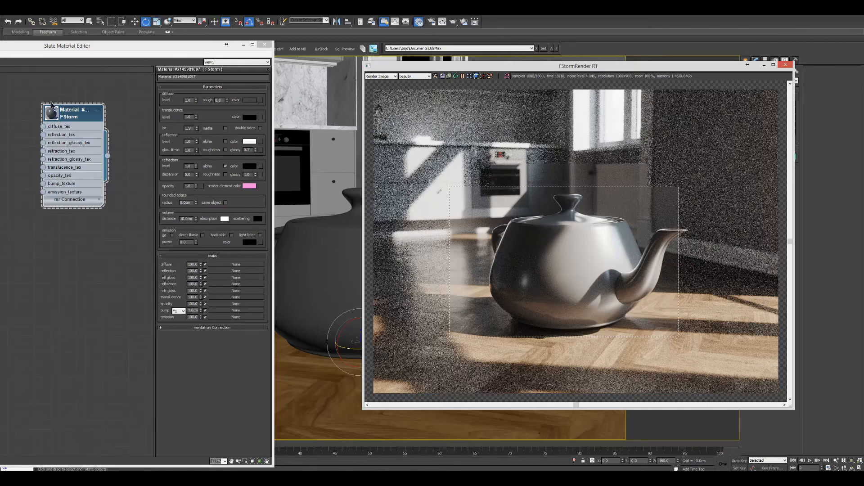
Step: Turn the teapot material into clear glass by setting the refraction color to white and the reflection glossiness to 1.0
left_click(69, 111)
left_click_drag(70, 111, 78, 103)
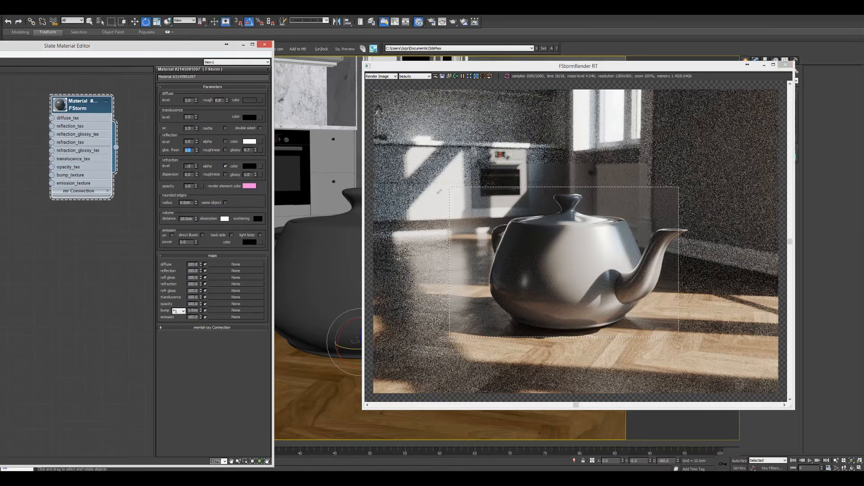
left_click(251, 166)
left_click_drag(184, 71, 230, 70)
left_click(175, 111)
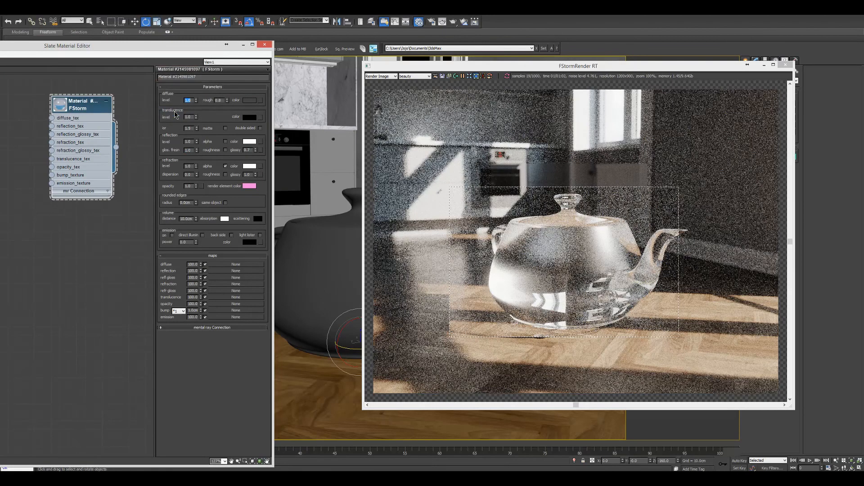
double_click(246, 150)
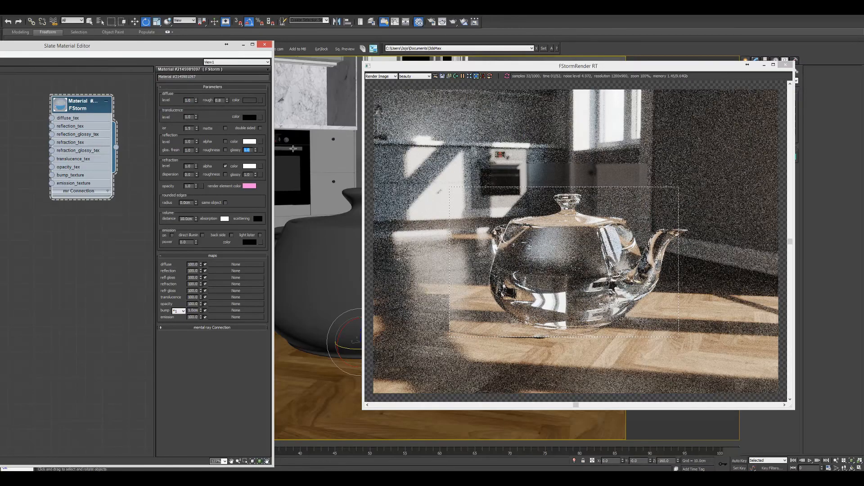
Step: Try a refraction glossiness of 0.7 for frosted glass and restore it to 1.0
left_click_drag(251, 175, 216, 178)
type("0.7")
key("Return")
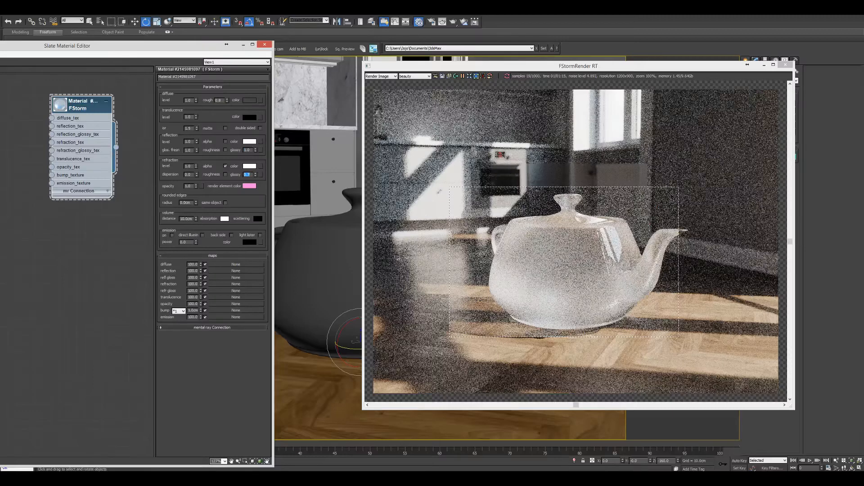
type("1")
key("Return")
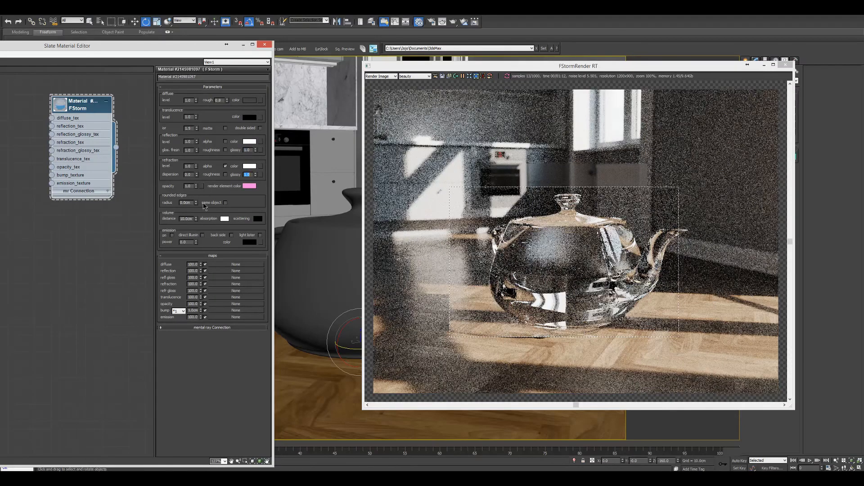
Step: Set the teapot material's rounded edges radius to 1 cm
left_click_drag(195, 204, 170, 201)
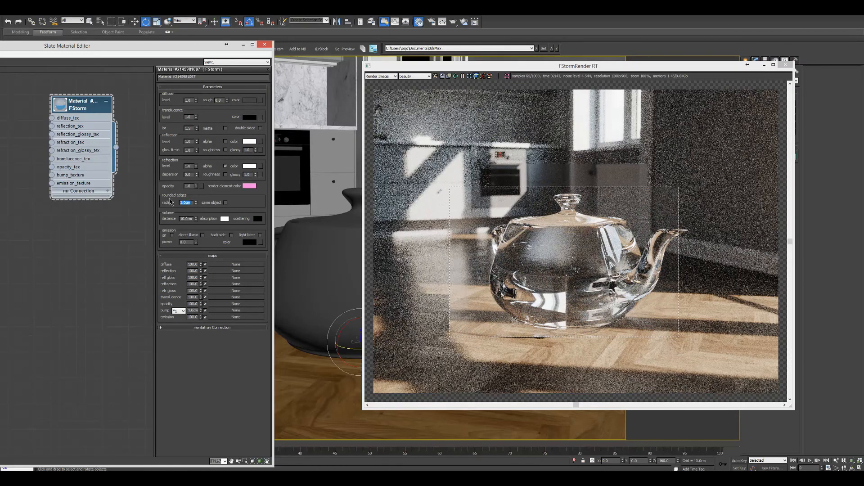
type("1")
key("Return")
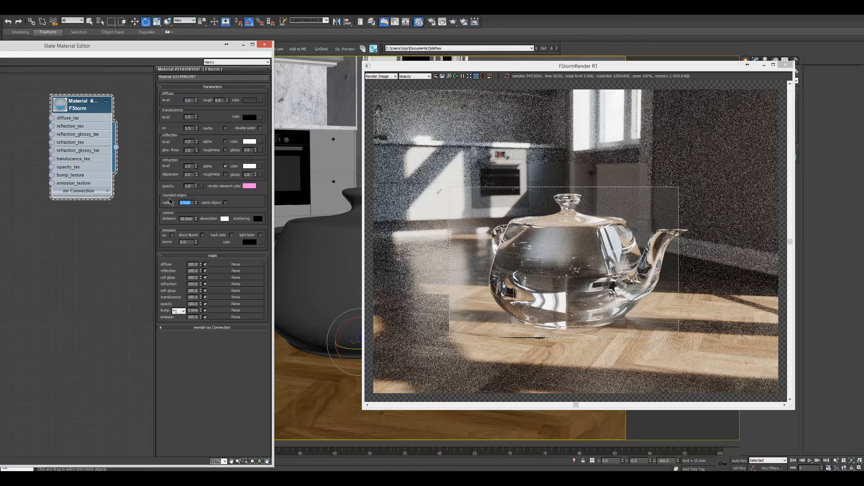
Step: Try a rounded edges radius of 3 cm on the teapot material and reset the radius to zero
type("3")
key("Return")
right_click(197, 203)
Step: Turn on the teapot material's emission with power 1.0 and a warm pale orange color
left_click(172, 235)
left_click(184, 242)
left_click(249, 242)
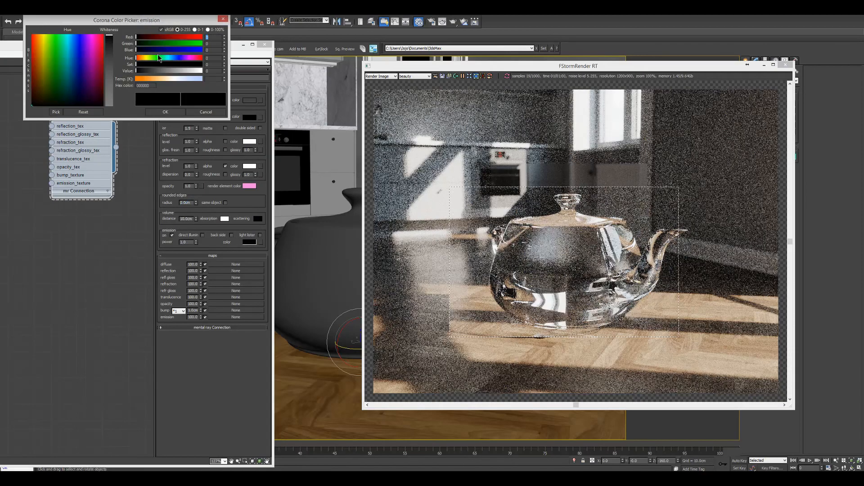
left_click(170, 80)
left_click(173, 112)
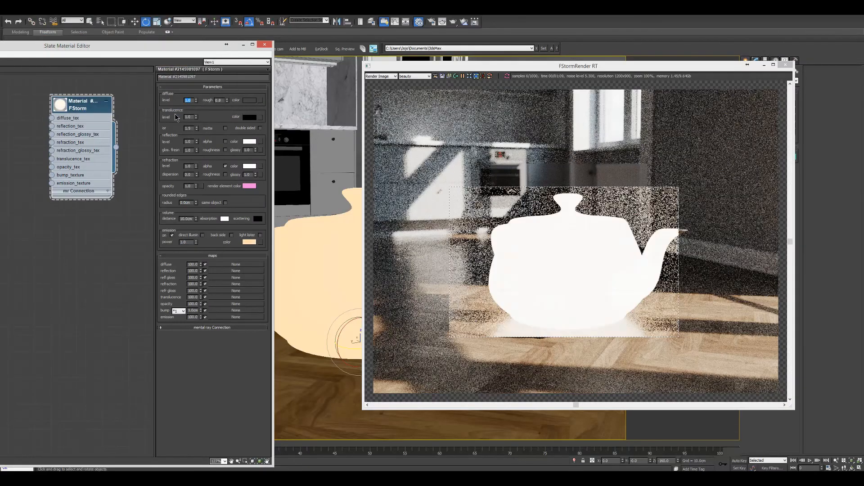
Step: Return the interactive render to the full frame and set the emission power to 0.1 with direct illumination enabled
left_click_drag(547, 131, 746, 280)
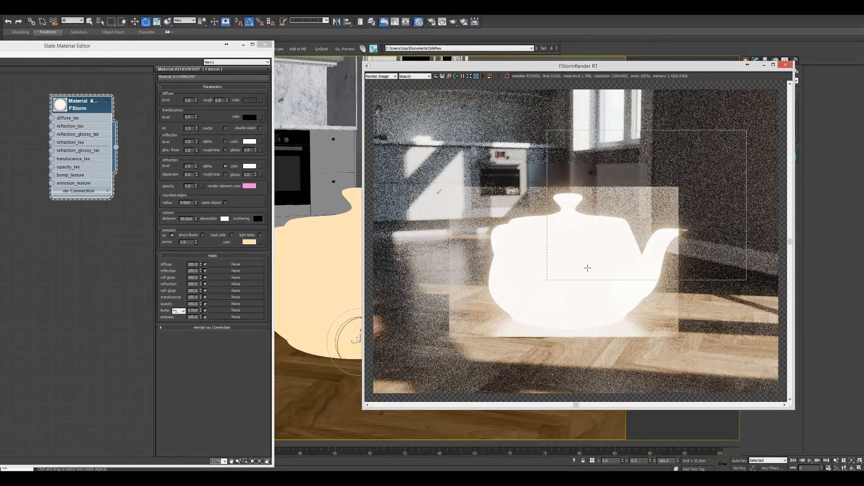
left_click(476, 76)
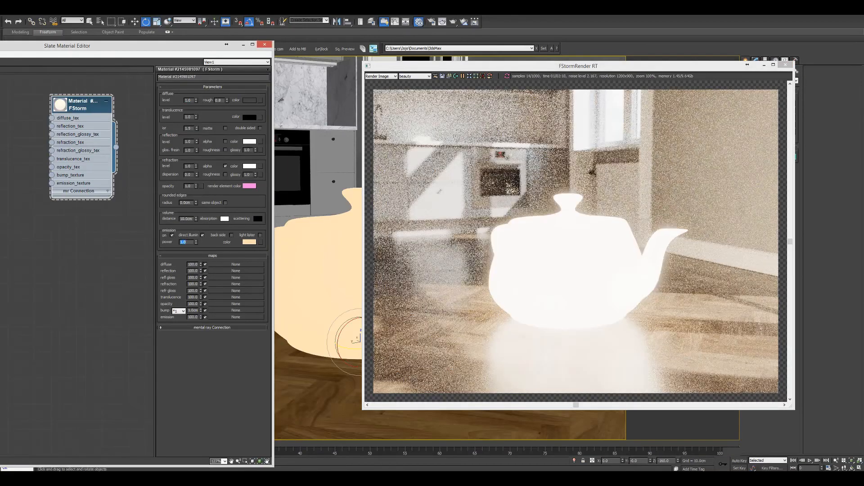
type("0.1")
key("Return")
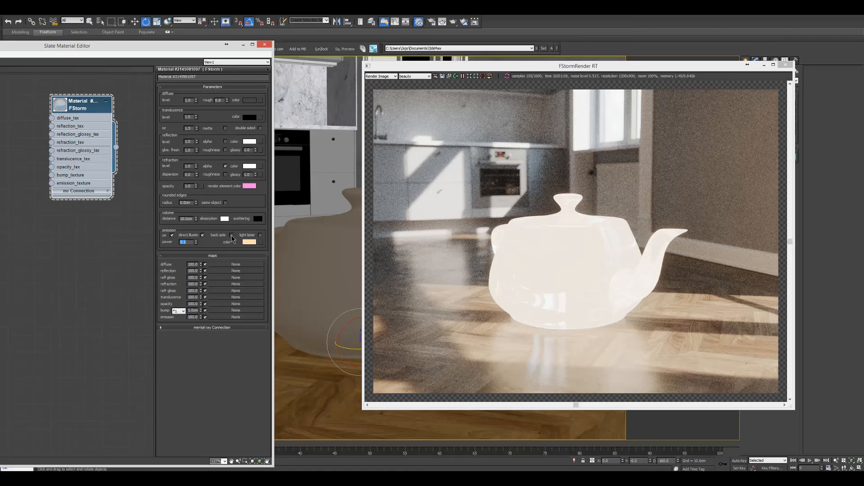
Step: Enable back side emission on the teapot material and try toggling its double sided option
left_click(232, 235)
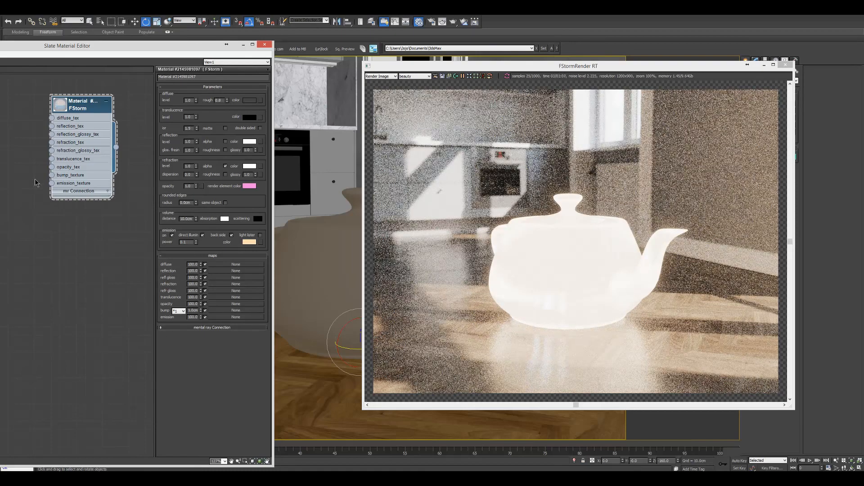
left_click(261, 128)
left_click(260, 128)
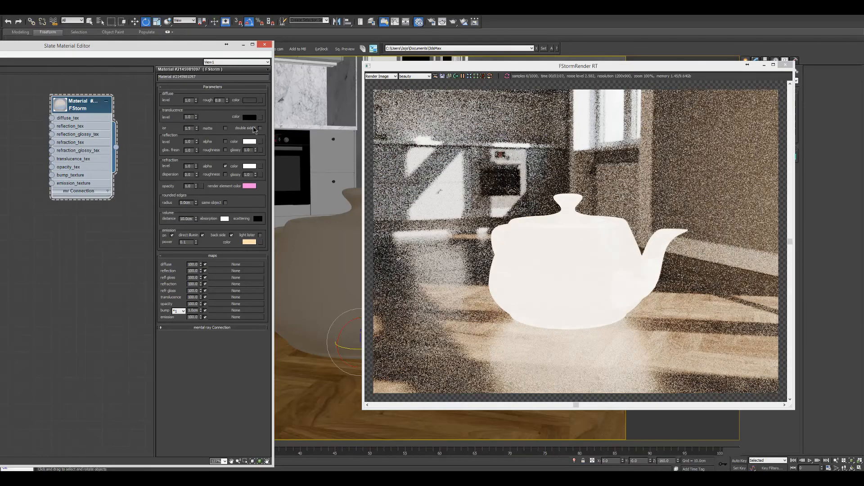
left_click(260, 128)
Step: Turn off the teapot material's emission and check its refraction color
left_click(171, 235)
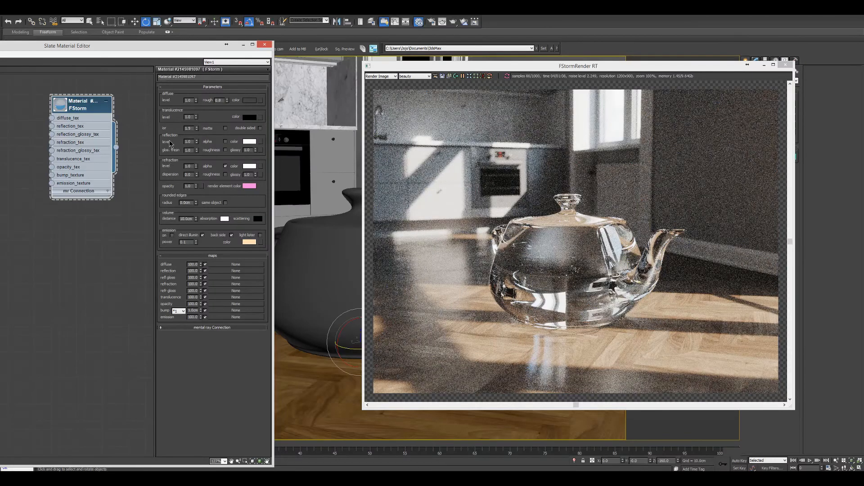
left_click(250, 166)
left_click(212, 114)
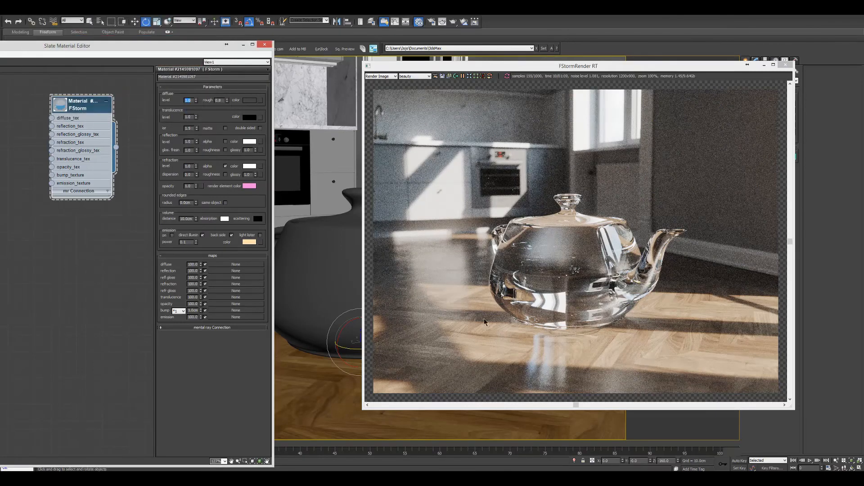
Step: Try several red volume absorption colors with varying whiteness, saturation and value on the glass teapot, and cancel the color change
left_click(225, 219)
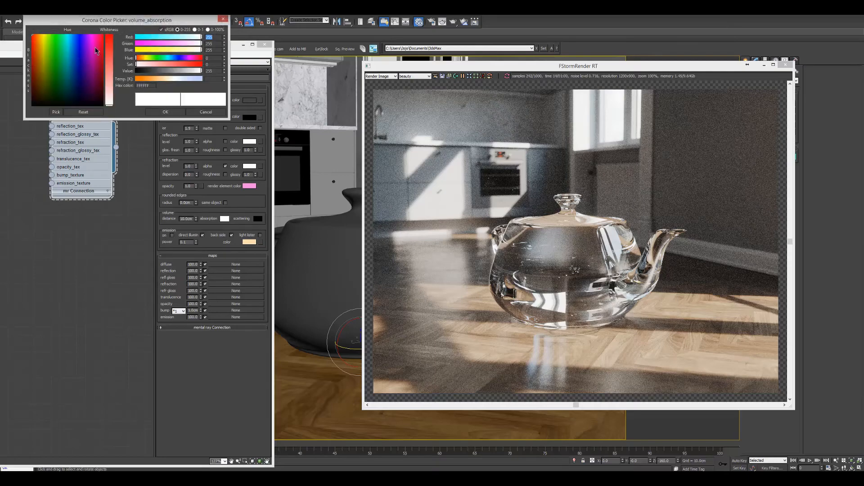
left_click(109, 55)
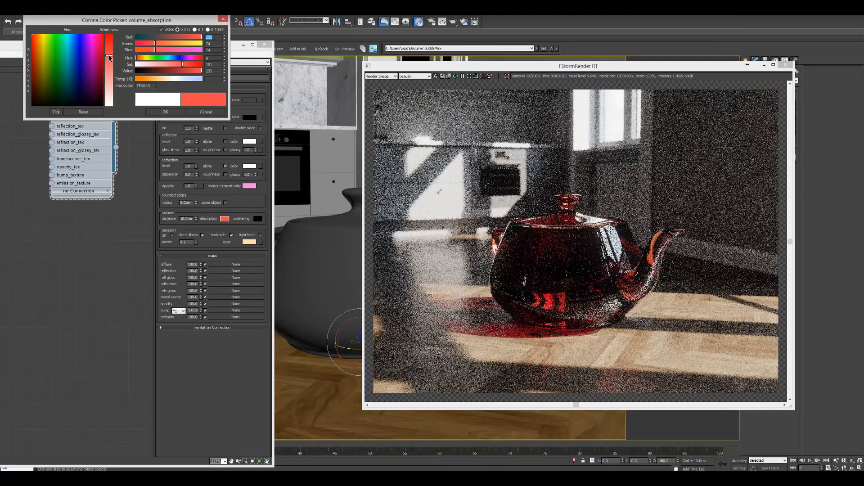
left_click(109, 72)
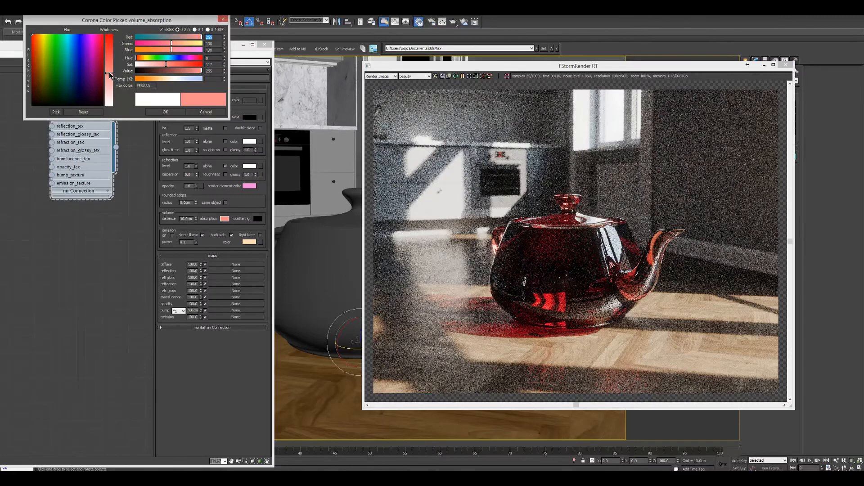
left_click(109, 79)
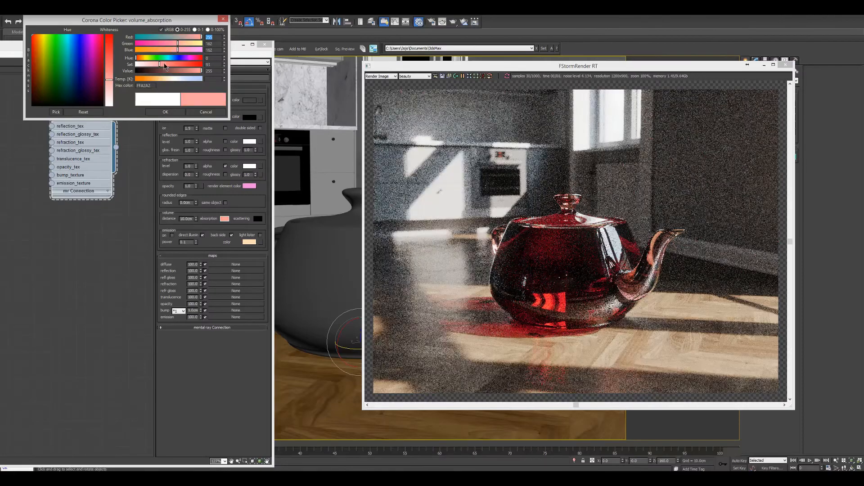
left_click(169, 64)
left_click(178, 71)
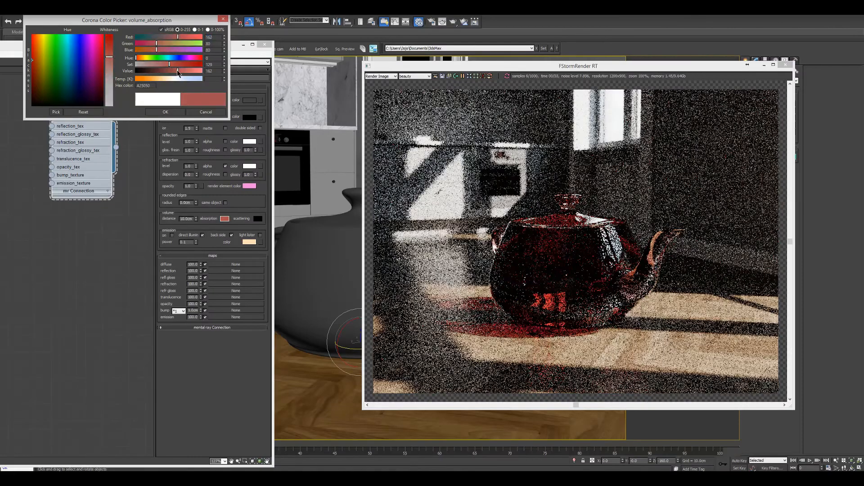
left_click(189, 71)
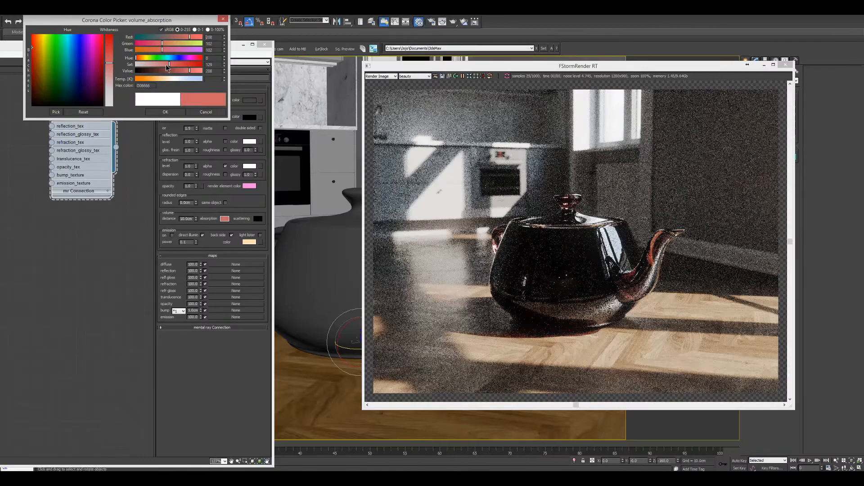
left_click(165, 64)
left_click_drag(166, 64, 135, 64)
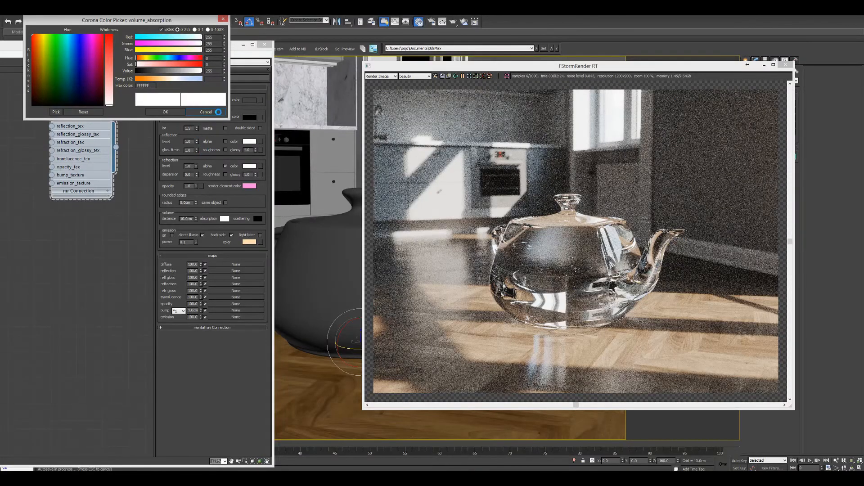
left_click(218, 112)
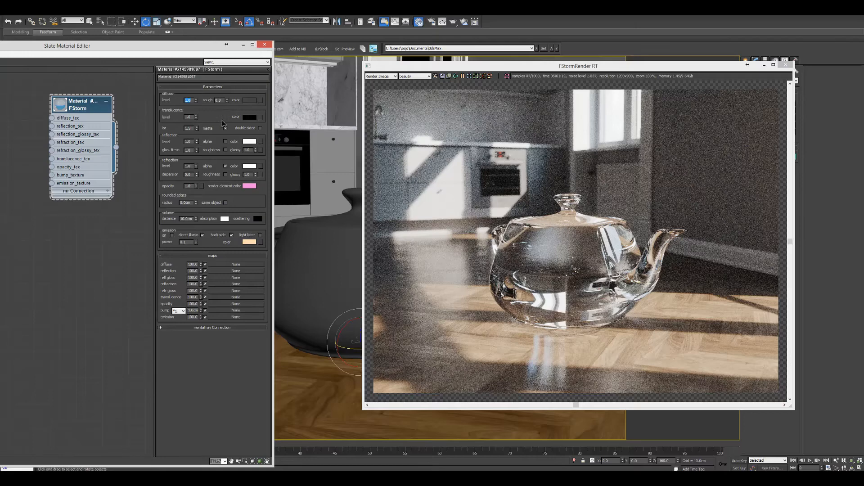
Step: Try a pale blue volume scattering color, D6E5FF, on the glass teapot
left_click(257, 218)
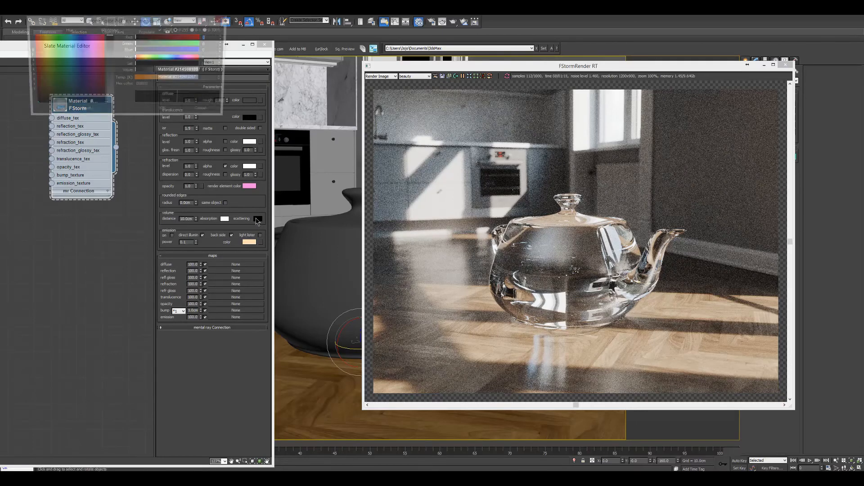
left_click_drag(187, 80, 185, 79)
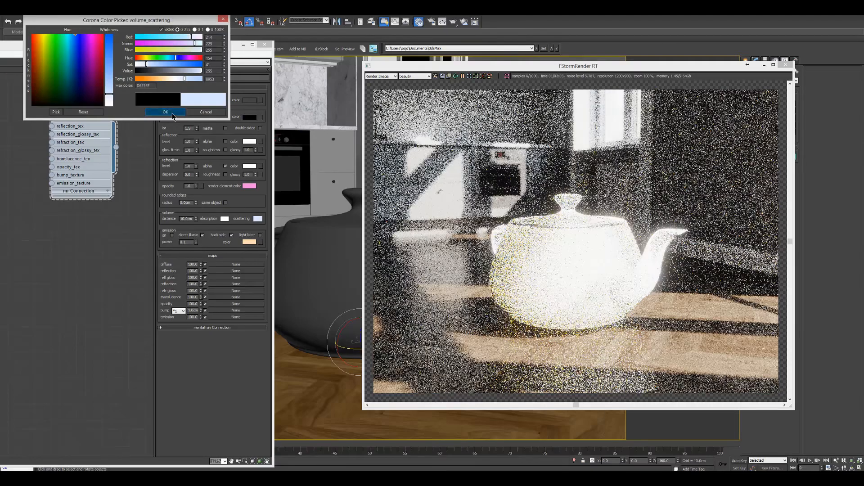
left_click(173, 115)
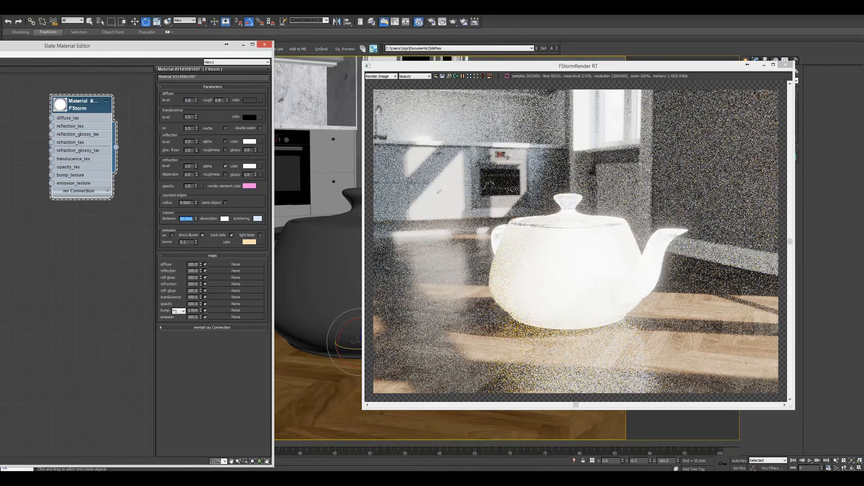
Step: Change the teapot material's volume scattering color to a muted teal
left_click(256, 219)
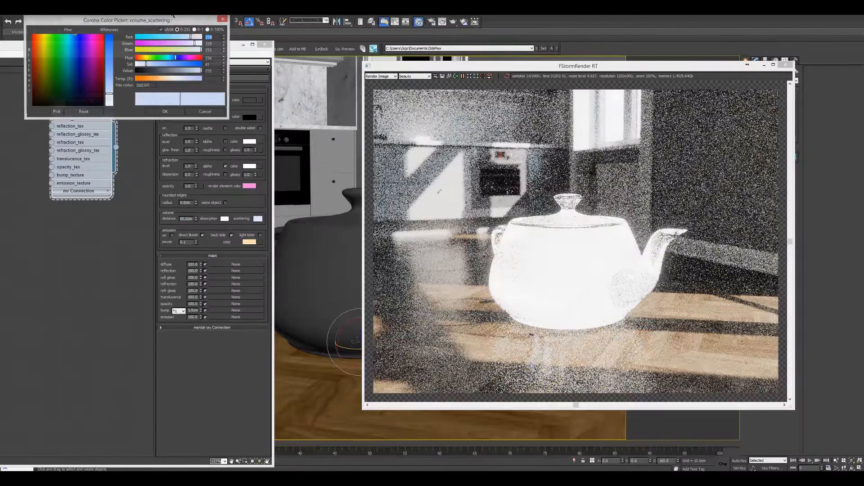
left_click(67, 57)
left_click(165, 64)
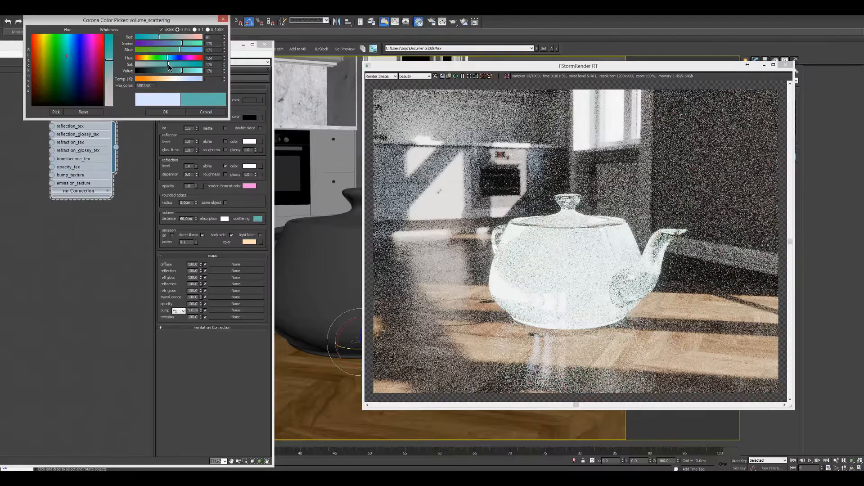
left_click(178, 112)
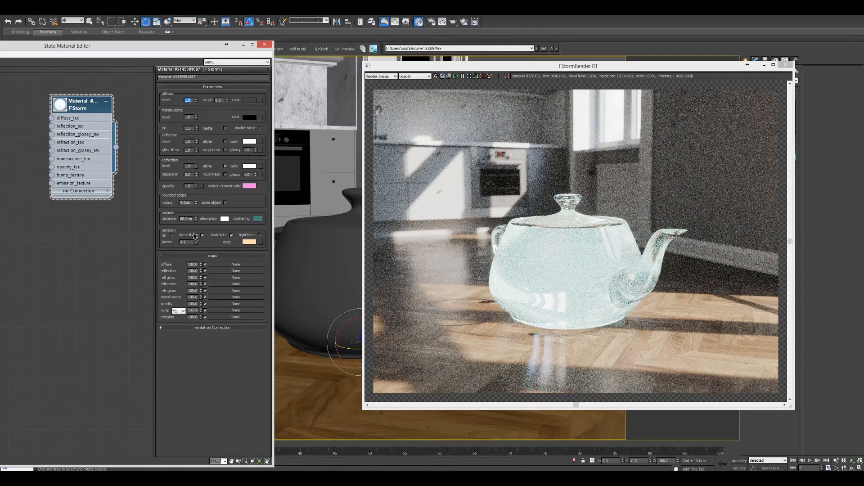
Step: Test shorter volume distances for the scattering and set the distance to 0.1 cm
double_click(186, 219)
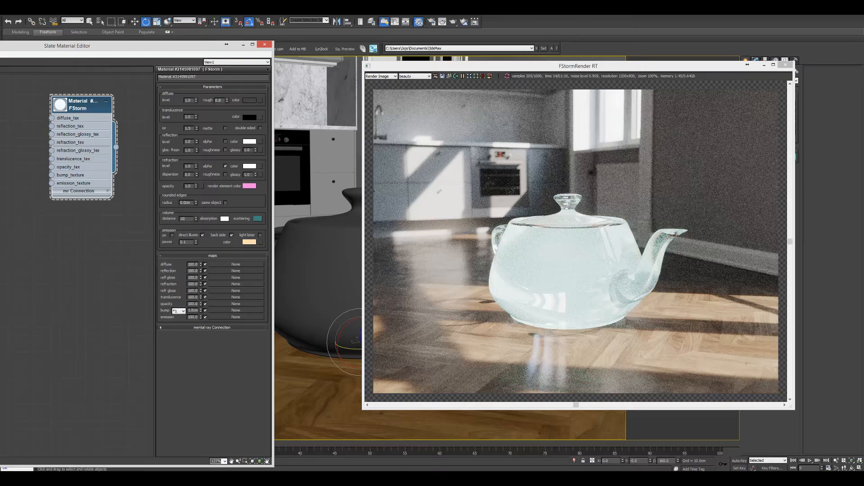
key("Return")
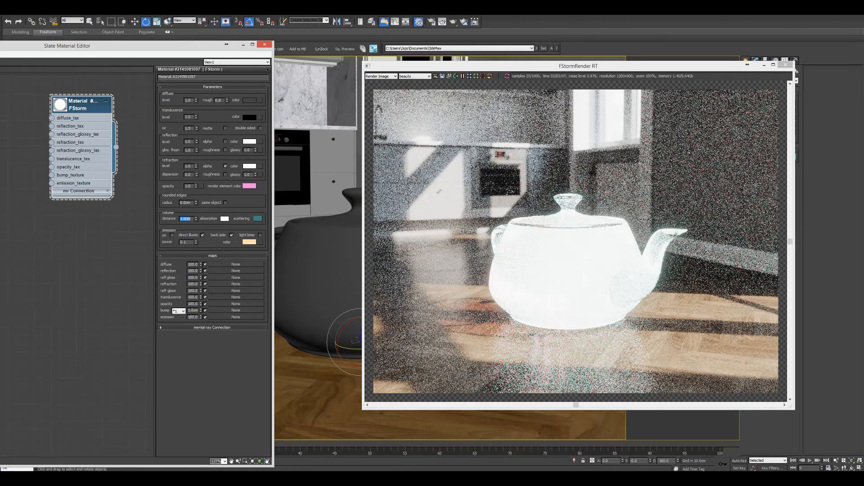
type("1")
key("Return")
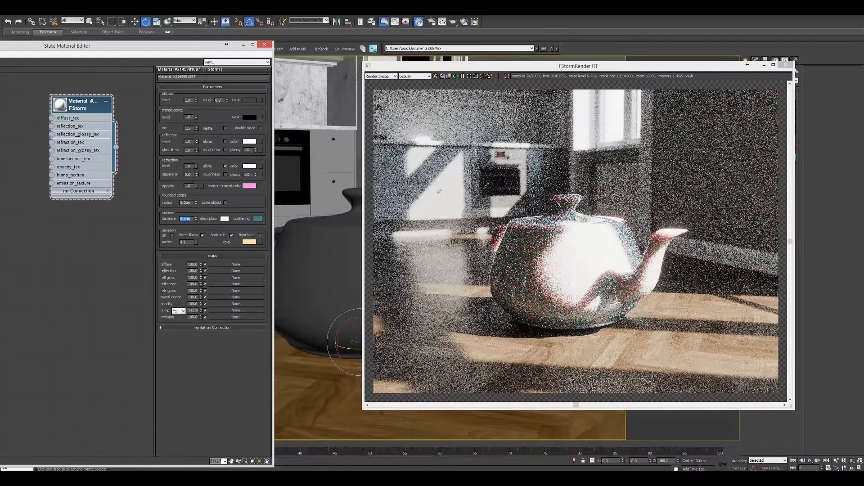
Step: Bring the render environment's FStormBitmap into the material editor as an instance and open its parameters
left_click_drag(536, 71, 704, 69)
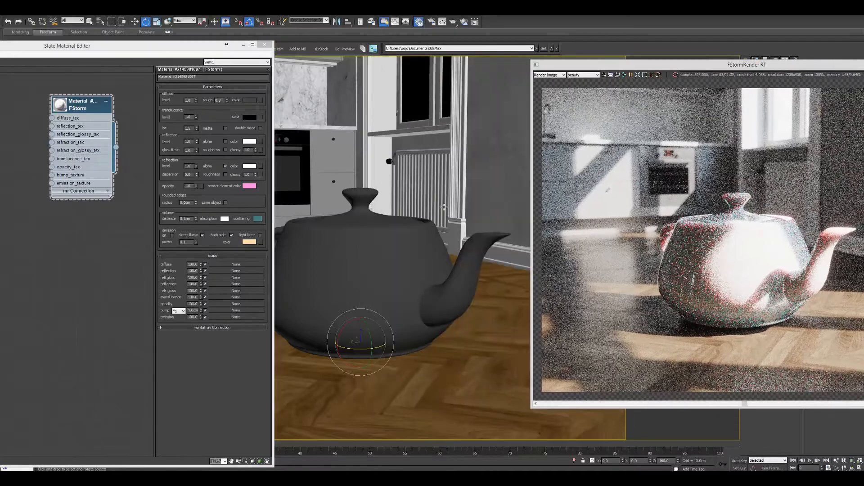
key("z")
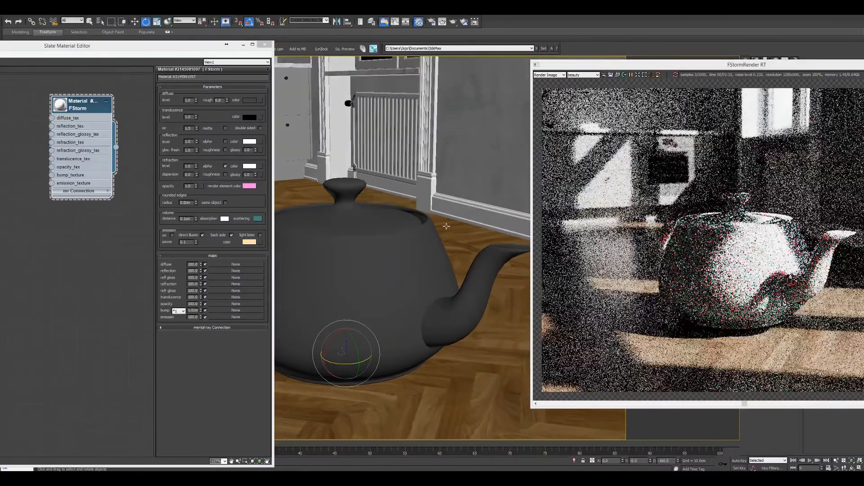
key("F10")
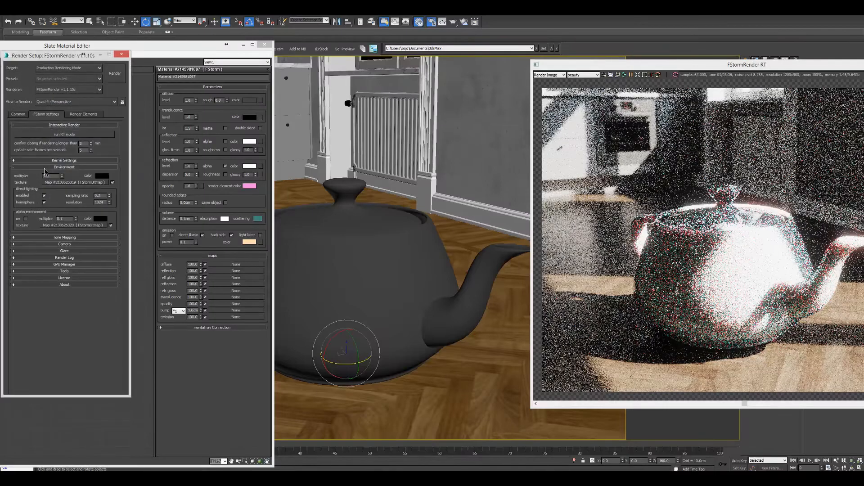
left_click_drag(38, 163, 59, 275)
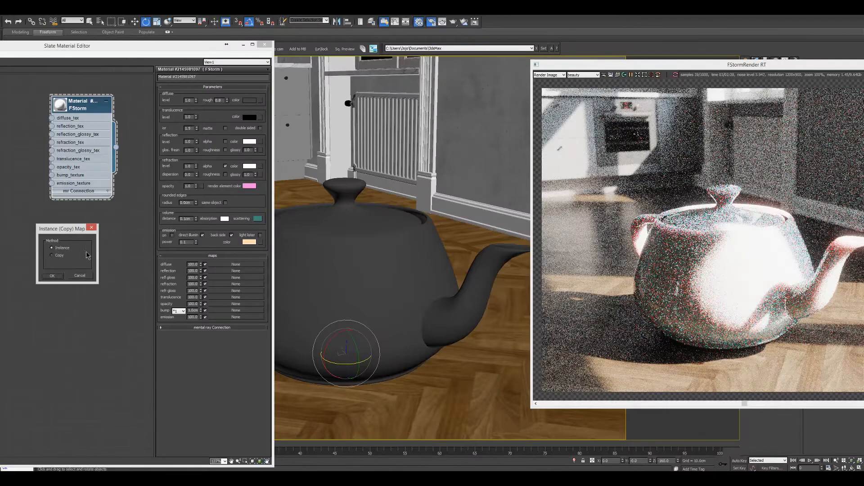
left_click(62, 276)
double_click(39, 264)
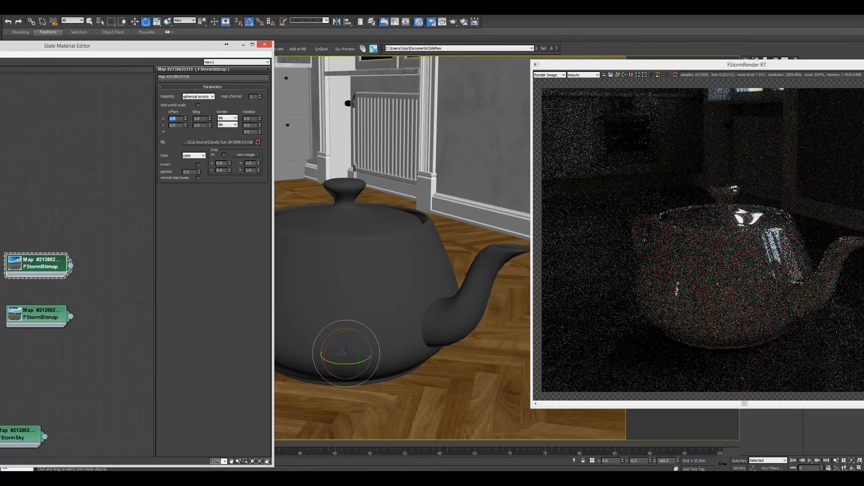
Step: Shift the environment bitmap's U offset, trying 0.7 and settling on 0.5, and close the material editor
type("0.7")
key("Return")
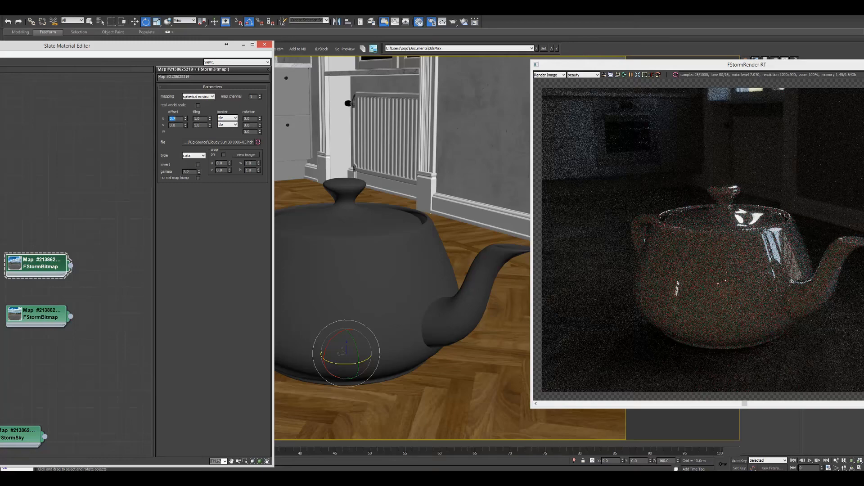
type("0.5")
key("Return")
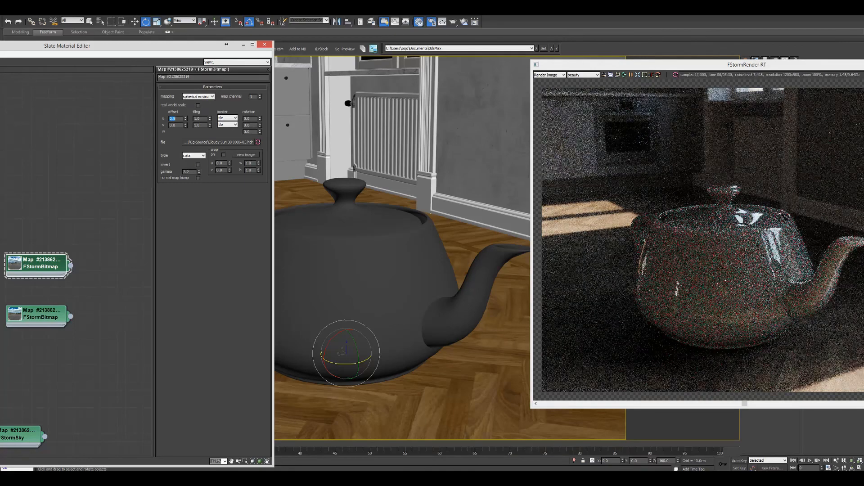
left_click(431, 22)
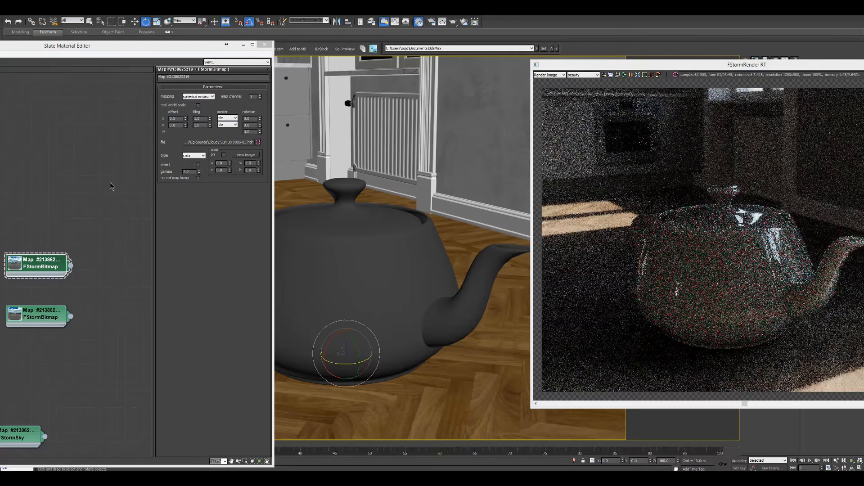
left_click(265, 44)
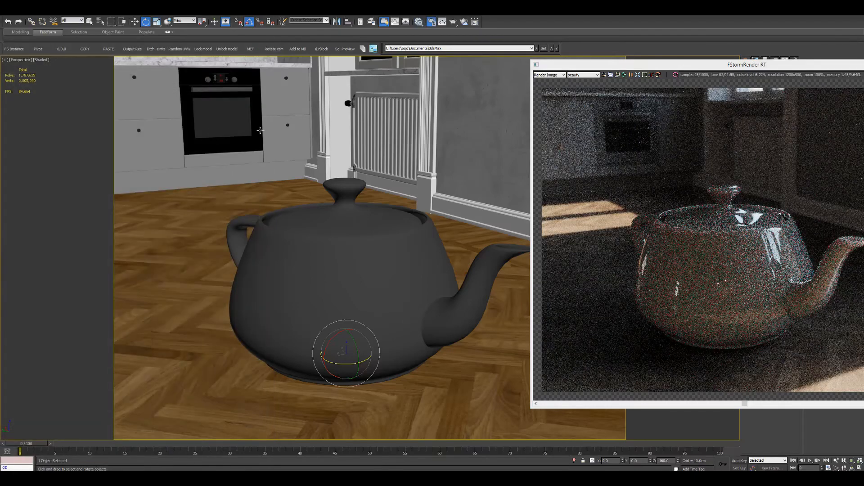
Step: Set the FStorm environment multiplier to 10 in the render setup
key("F10")
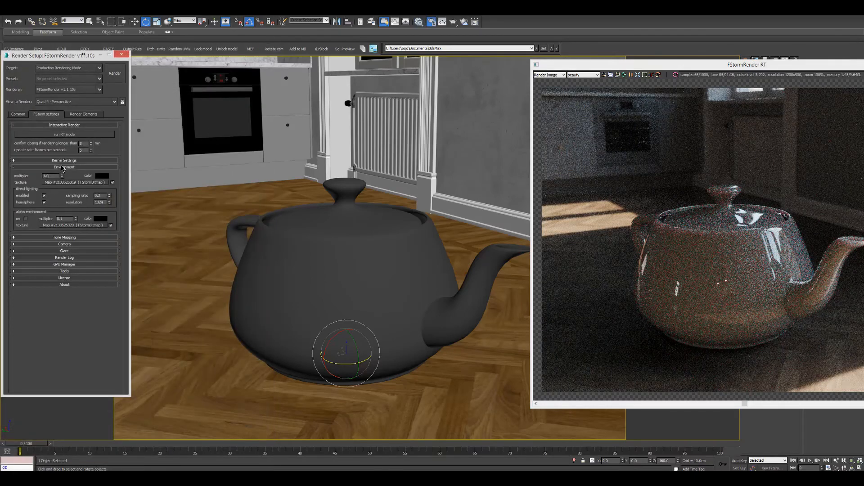
left_click(64, 160)
left_click(62, 161)
type("10")
key("Return")
Step: Move the render window fully into view and limit rendering to a region over the spout side of the teapot
left_click_drag(643, 65, 506, 51)
left_click(507, 60)
left_click_drag(748, 169, 617, 325)
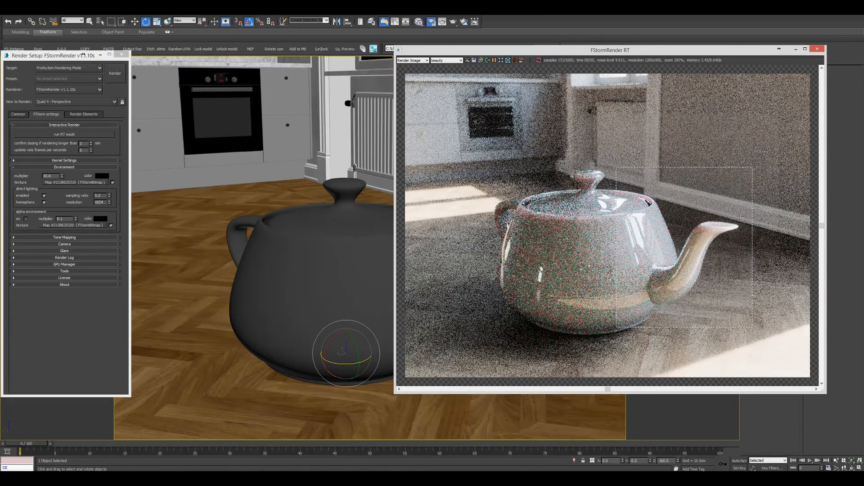
left_click_drag(551, 149, 751, 321)
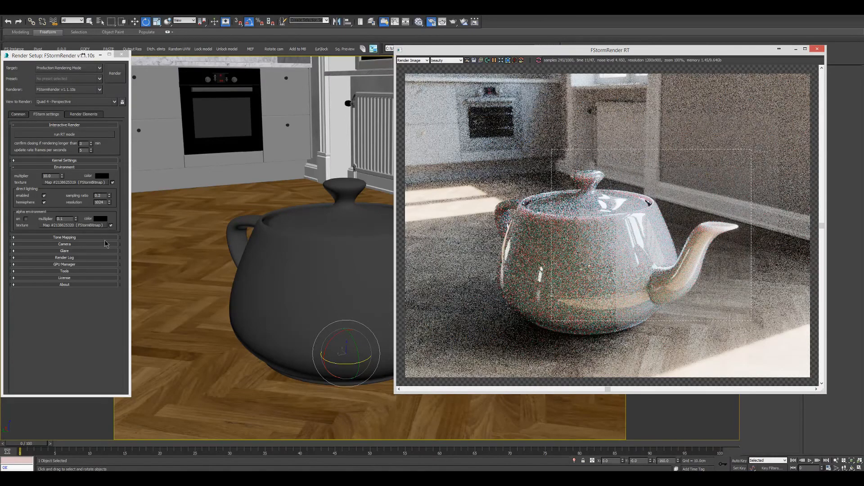
Step: Open the teapot's FStorm material parameters and set the volume absorption color to a warm pale orange
key("m")
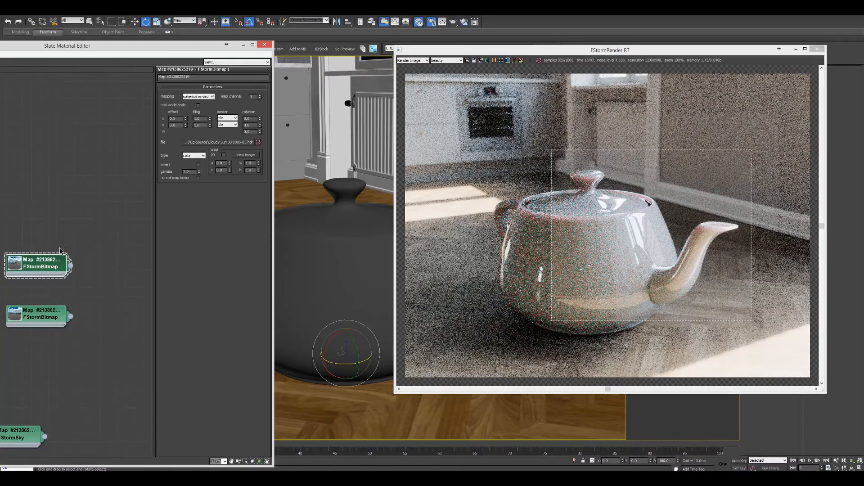
scroll(66, 170, "down", 5)
scroll(112, 115, "up", 5)
middle_click_drag(113, 115, 78, 143)
double_click(103, 124)
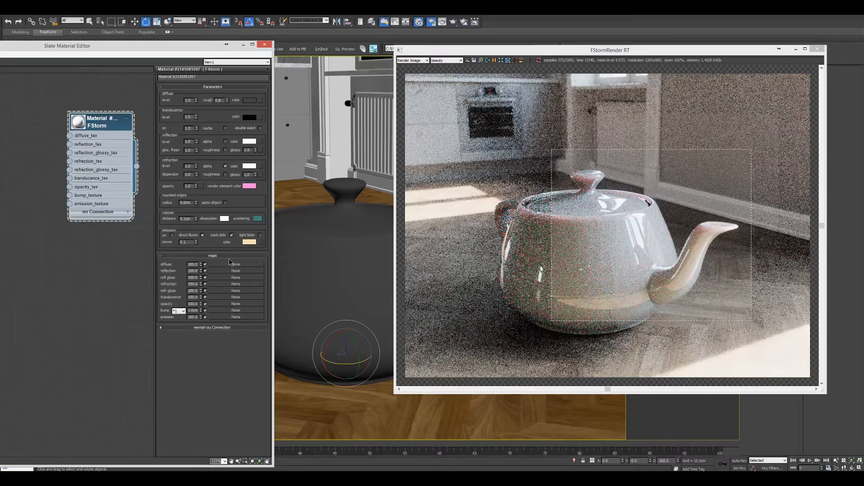
left_click(224, 219)
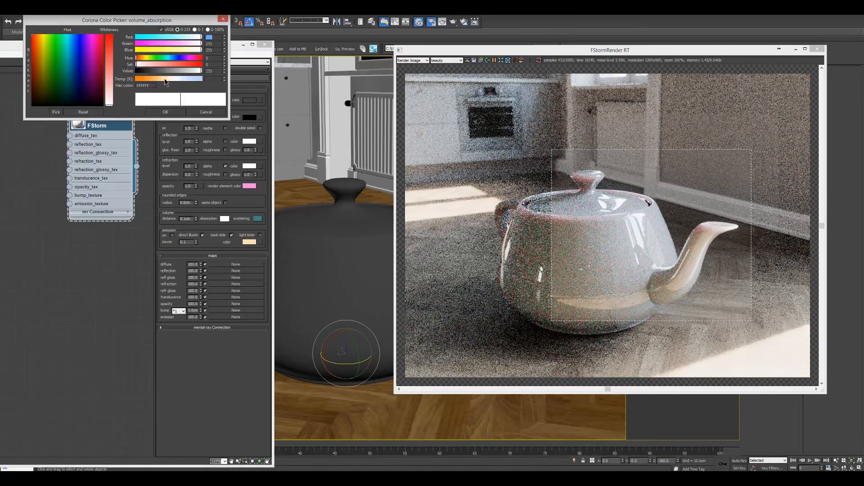
left_click(164, 80)
left_click(165, 111)
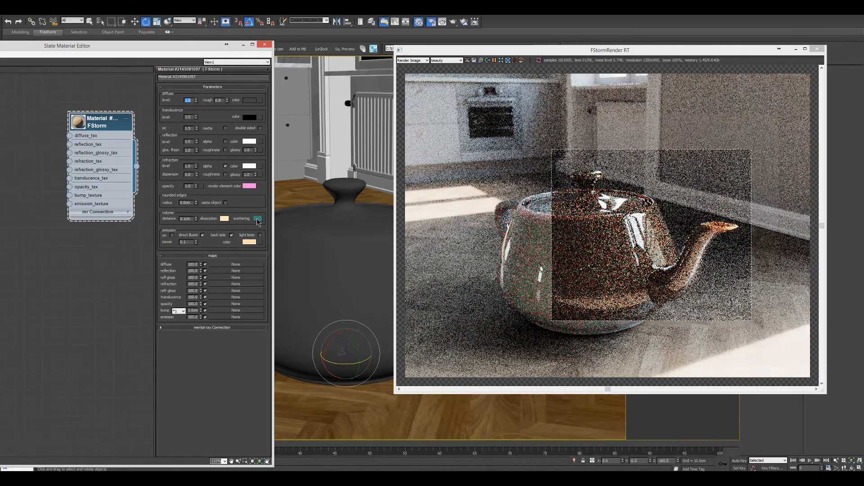
Step: Try a brighter green-teal for the volume scattering color, and change it to a pale blue by color temperature
left_click(258, 219)
left_click_drag(72, 51, 65, 53)
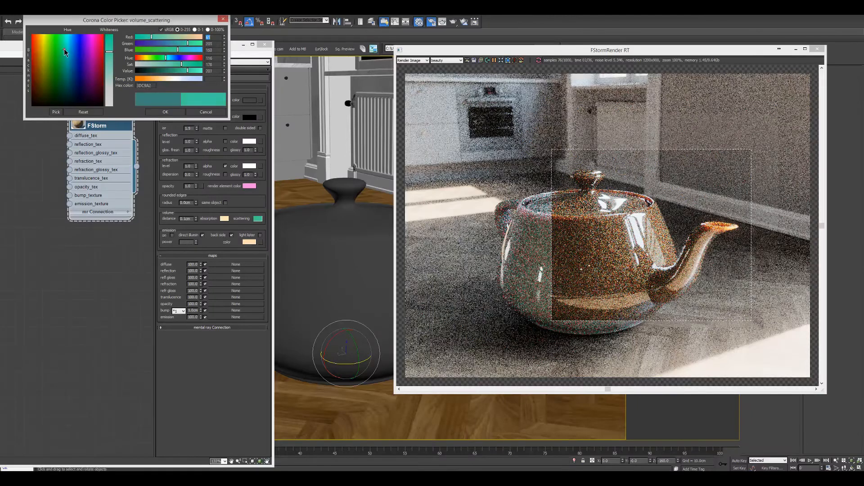
left_click(181, 79)
left_click_drag(181, 80, 186, 82)
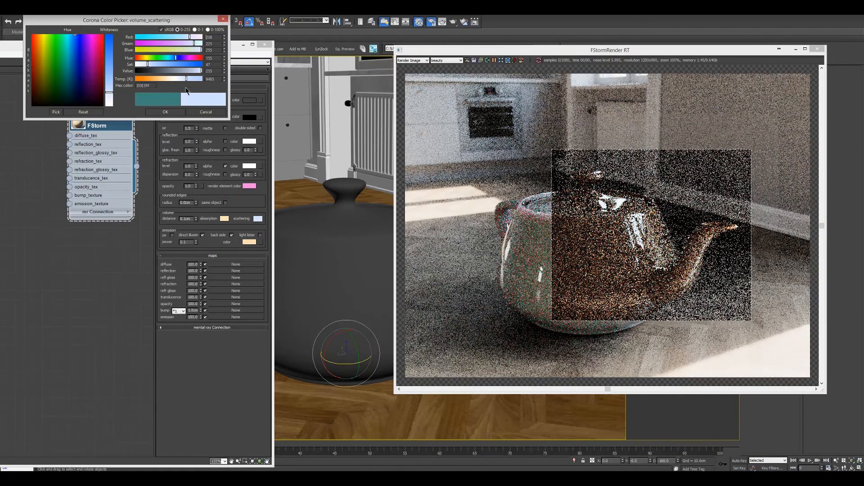
left_click(179, 112)
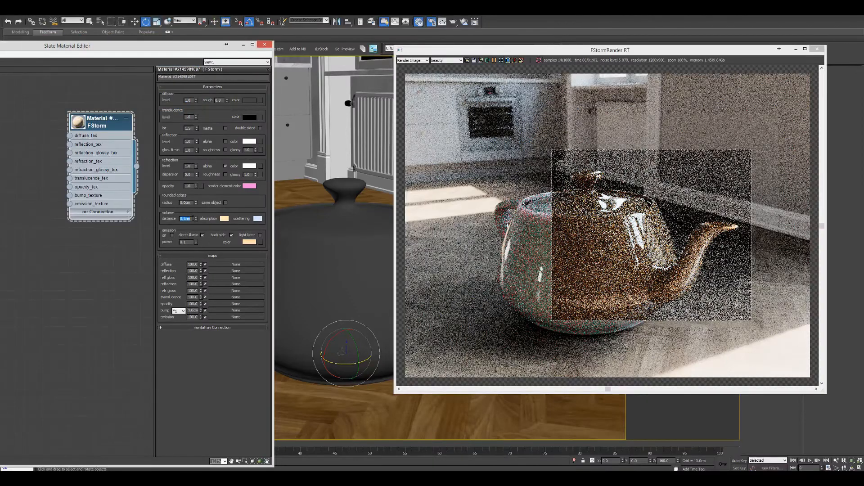
Step: Test a volume distance of 2 cm, set it to 10 cm, and redraw the render region around the whole teapot
type("2")
key("Return")
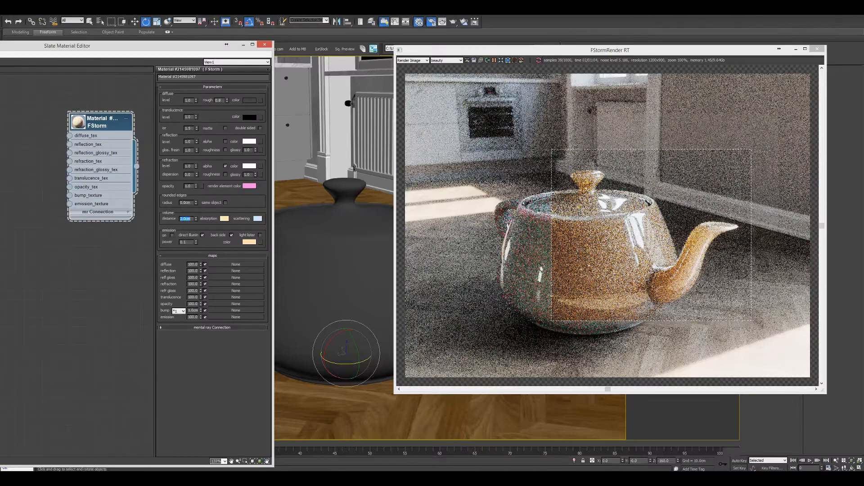
type("10")
key("Return")
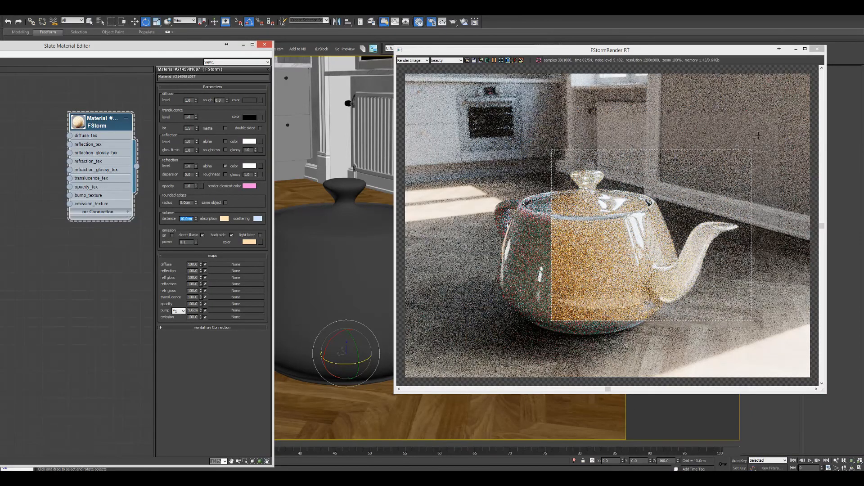
left_click_drag(761, 138, 457, 363)
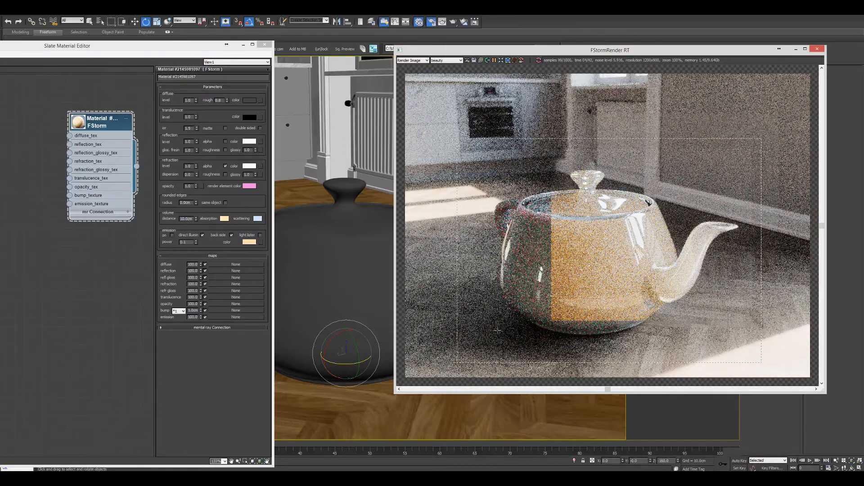
Step: Desaturate the volume absorption color to a light cream
left_click(224, 218)
left_click_drag(157, 67, 144, 67)
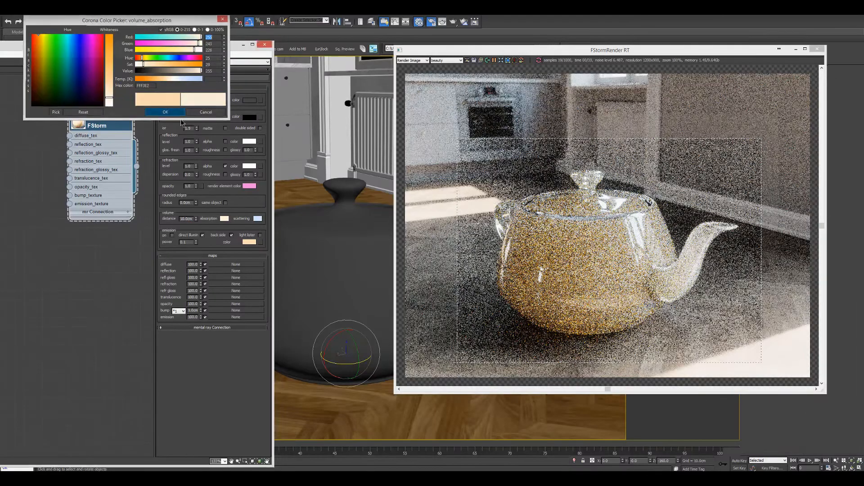
left_click(165, 111)
Step: Try a stronger blue for the volume scattering color and change it to a soft golden yellow
left_click(257, 219)
left_click_drag(167, 66, 164, 63)
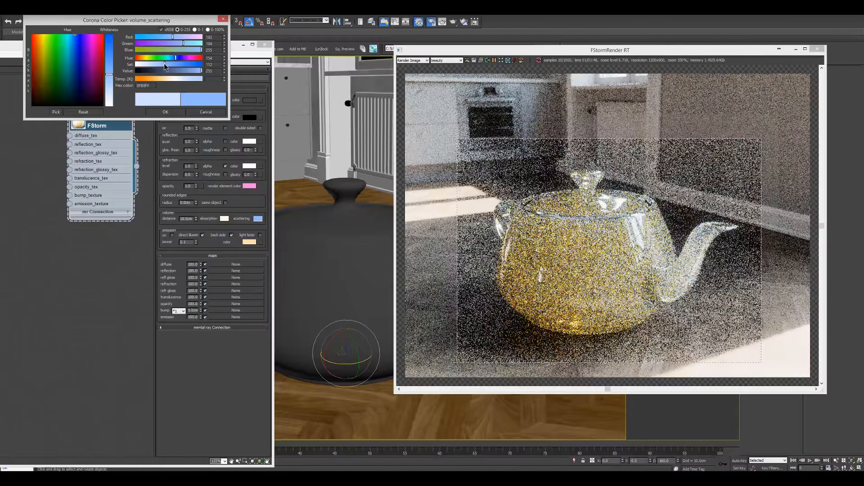
left_click_drag(56, 65, 42, 40)
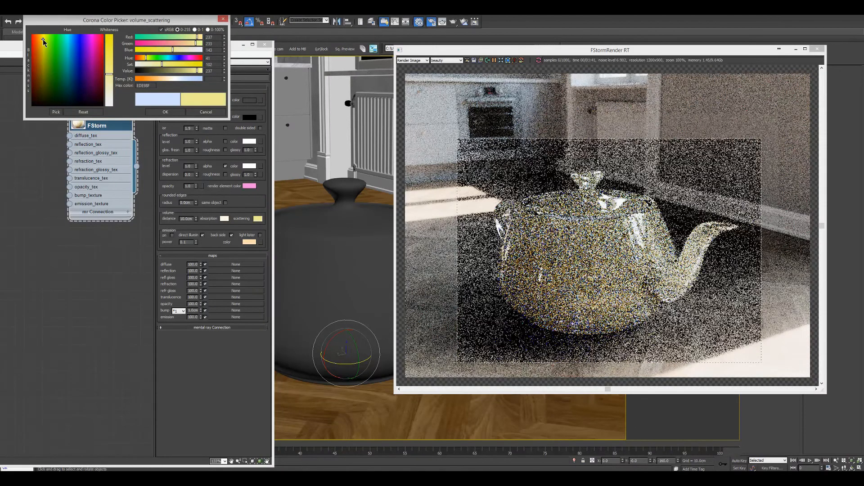
left_click_drag(43, 40, 42, 43)
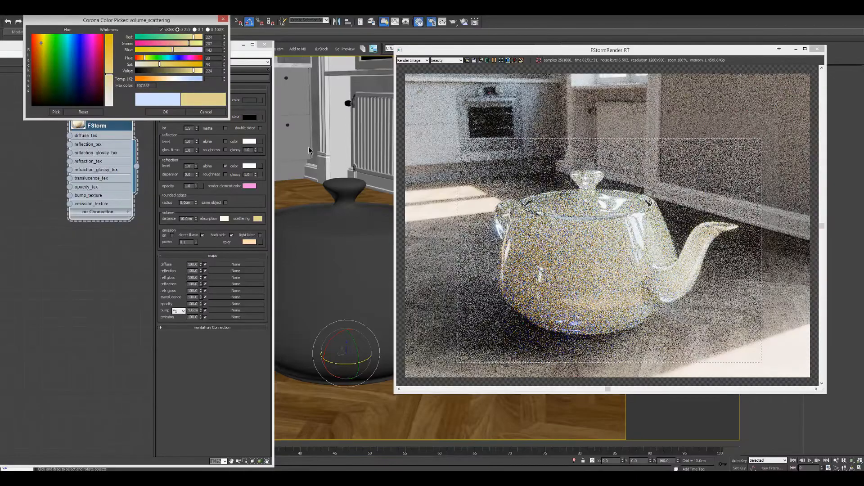
left_click(165, 112)
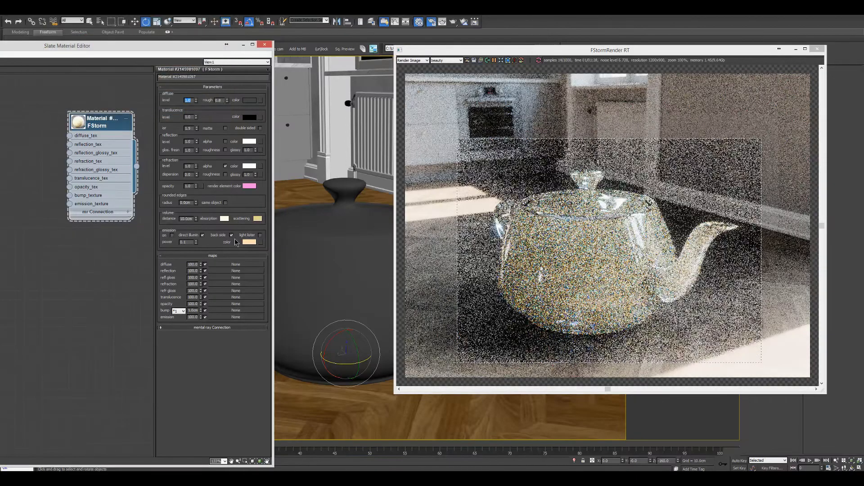
Step: Change the volume absorption color to a pale cool blue by color temperature
left_click(224, 219)
left_click(181, 80)
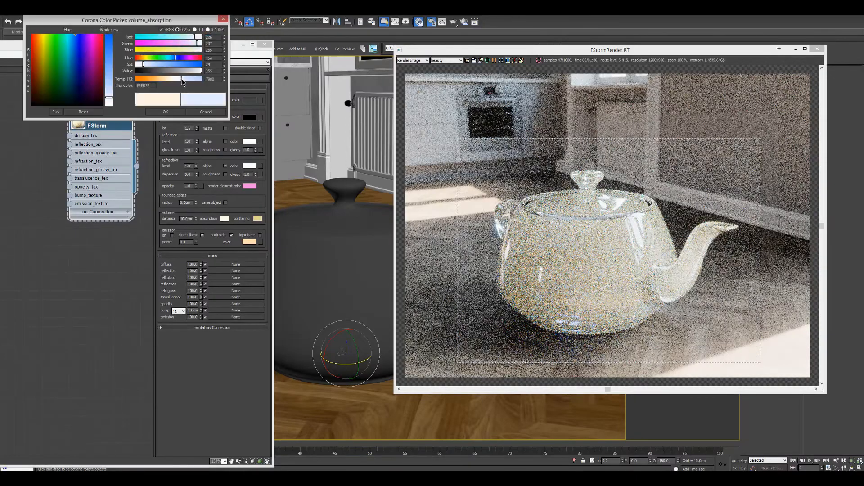
left_click(178, 112)
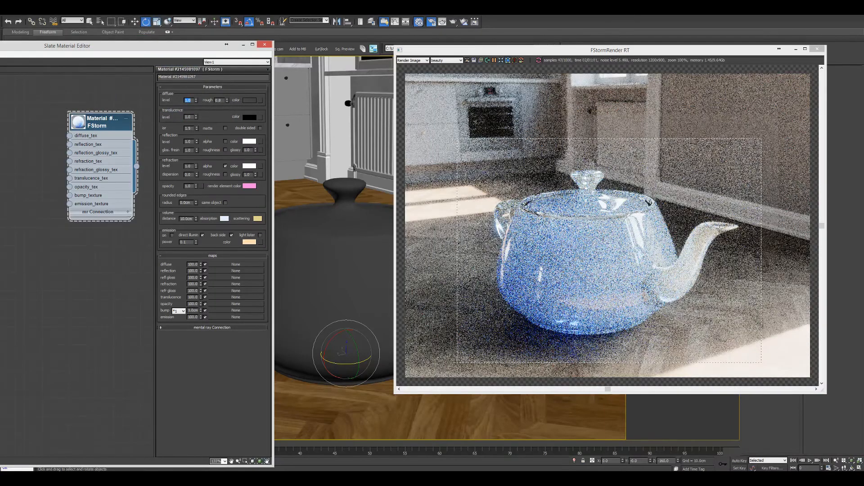
Step: Pause the render, set volume absorption to white and scattering to black, and resume rendering
left_click(495, 60)
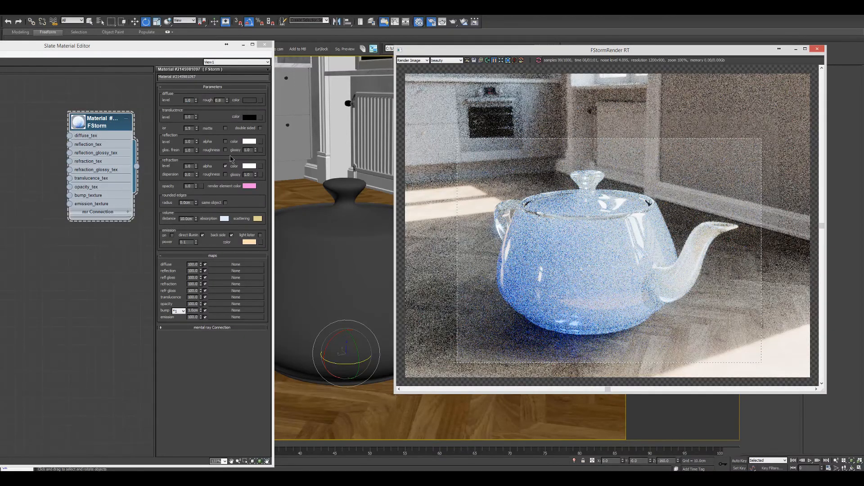
left_click(224, 218)
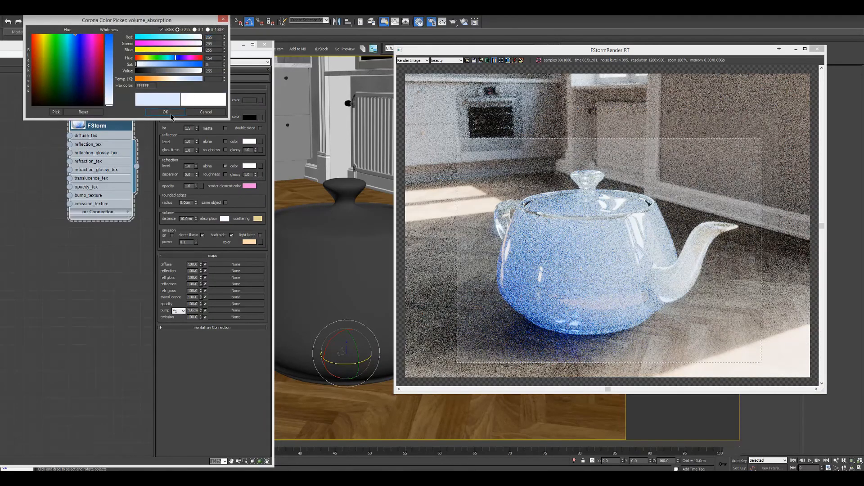
left_click(165, 112)
left_click(257, 219)
left_click_drag(148, 70, 135, 70)
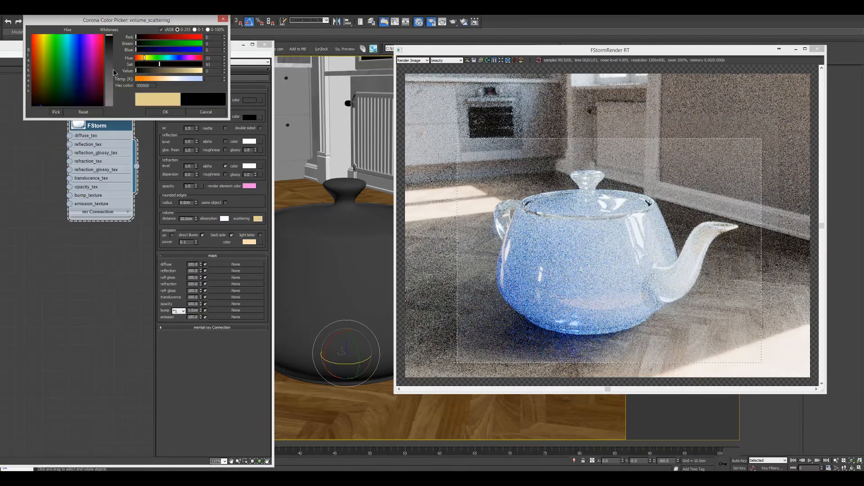
left_click(165, 111)
left_click(496, 61)
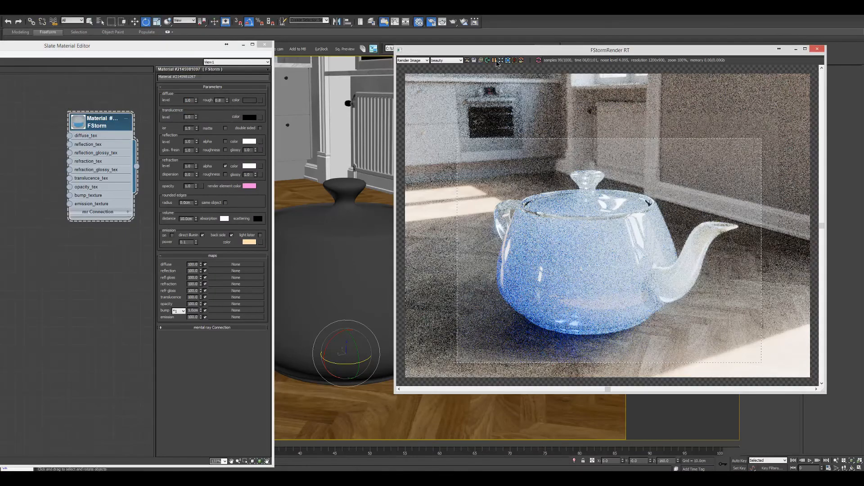
Step: Set the teapot material's refraction level to 0 and reposition its node
left_click_drag(96, 144, 96, 158)
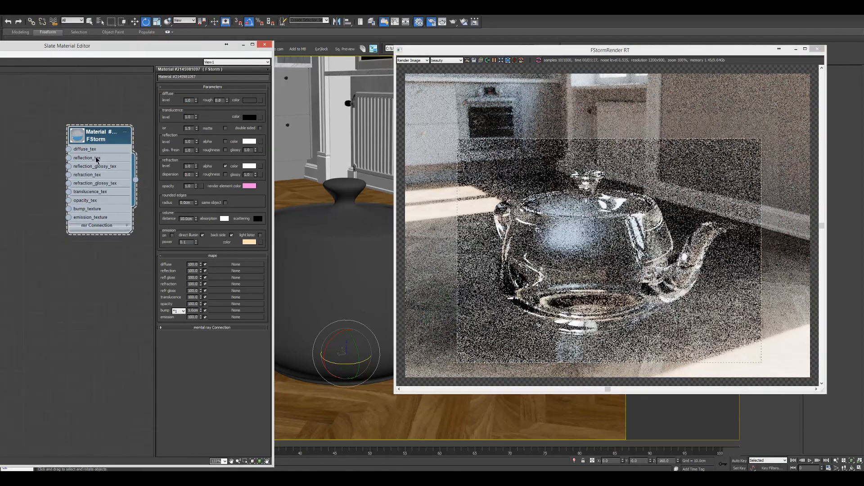
right_click(196, 166)
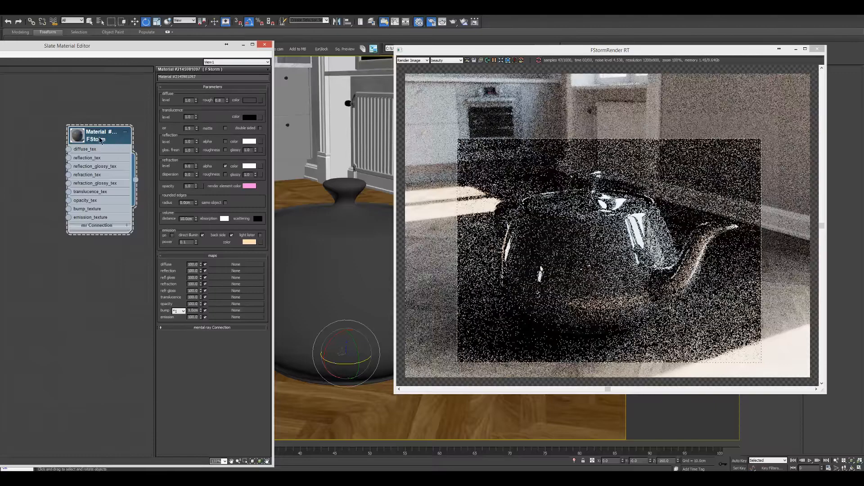
left_click_drag(79, 135, 87, 135)
Step: Make room in the material editor and connect a new FStormNoise map to the material's bump texture
left_click_drag(78, 209, 49, 220)
left_click(48, 207)
middle_click_drag(54, 202, 81, 204)
left_click_drag(157, 48, 265, 43)
left_click_drag(215, 209, 144, 219)
mouse_move(165, 233)
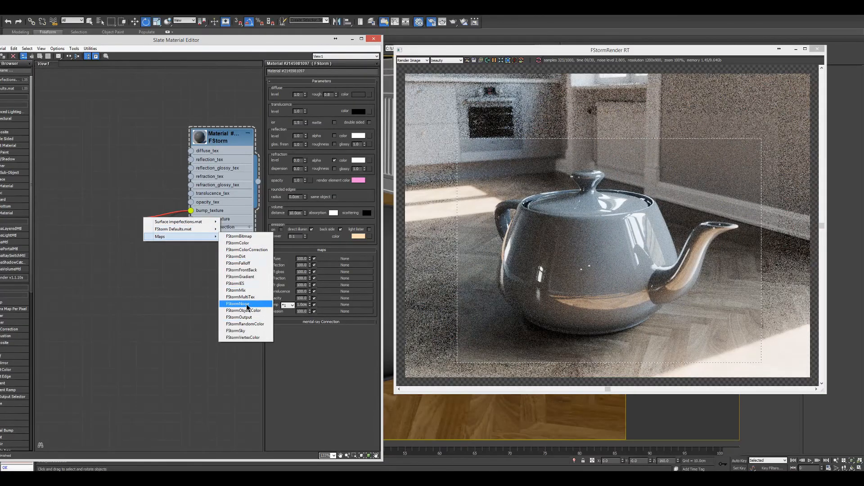
left_click(237, 304)
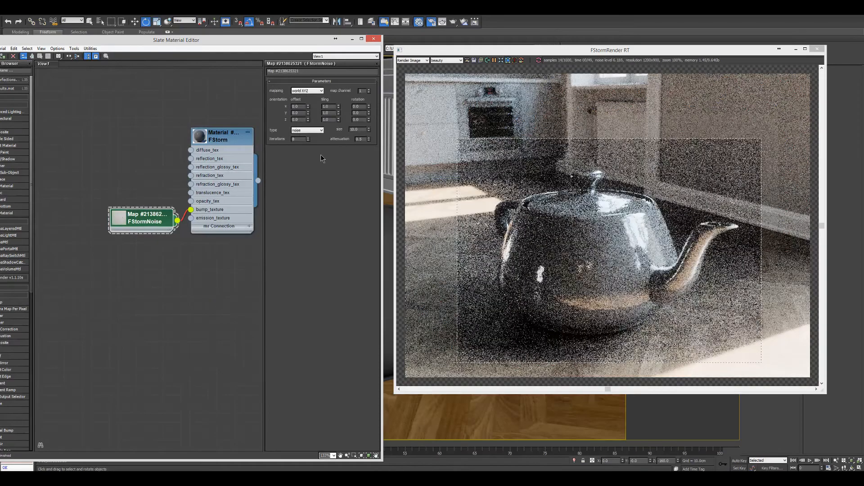
Step: Inspect the noise bump on the rendered teapot and set the FStormNoise attenuation to 0.8
scroll(645, 222, "up", 1)
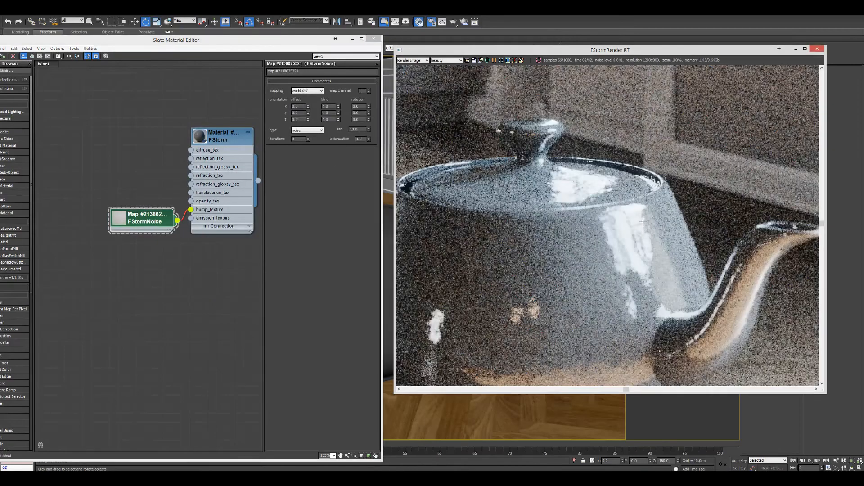
scroll(616, 175, "down", 1)
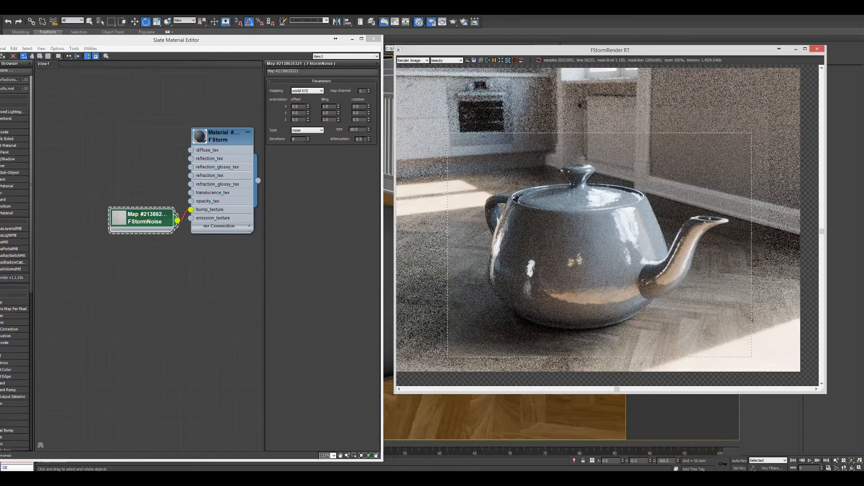
left_click_drag(363, 139, 341, 140)
type("0.8")
key("Return")
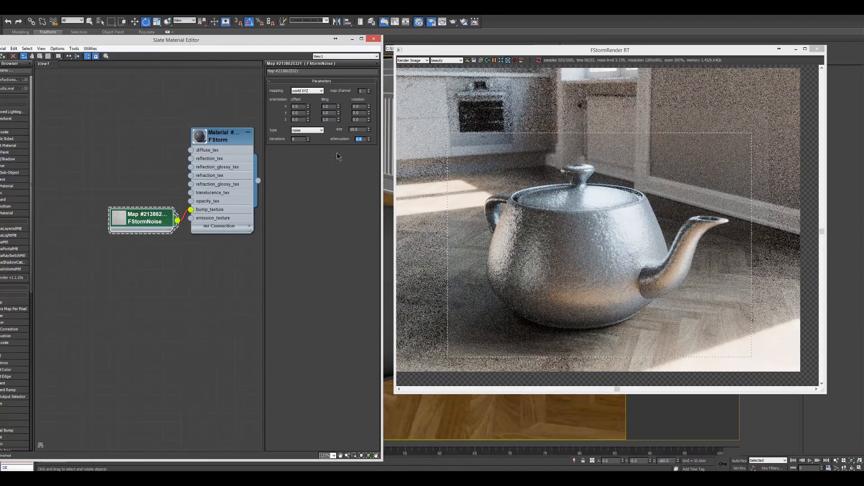
Step: Set the FStormNoise map's size to 2
left_click_drag(360, 130, 266, 134)
type("2")
key("Return")
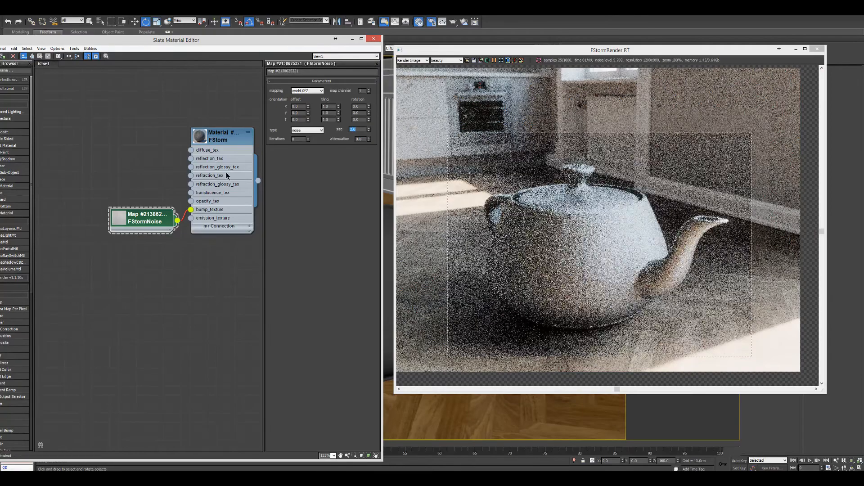
Step: Move the material editor out of the way and place the render setup window beside the render view
left_click_drag(160, 48, 71, 85)
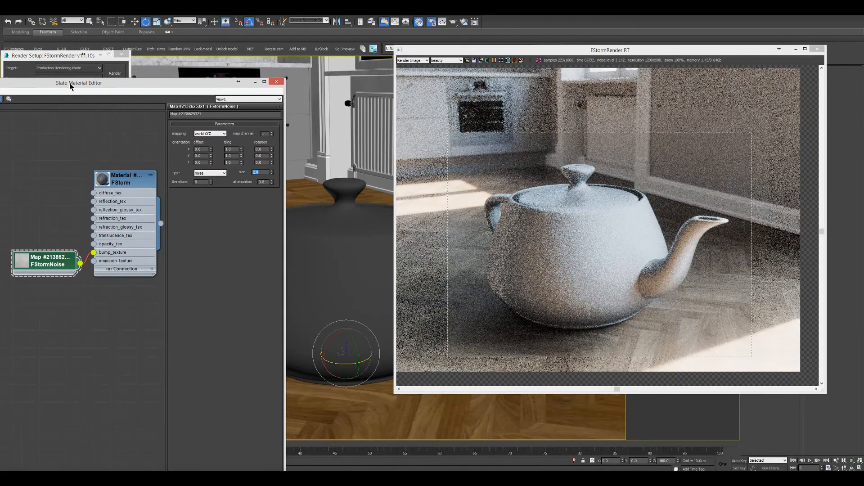
left_click_drag(70, 84, 235, 53)
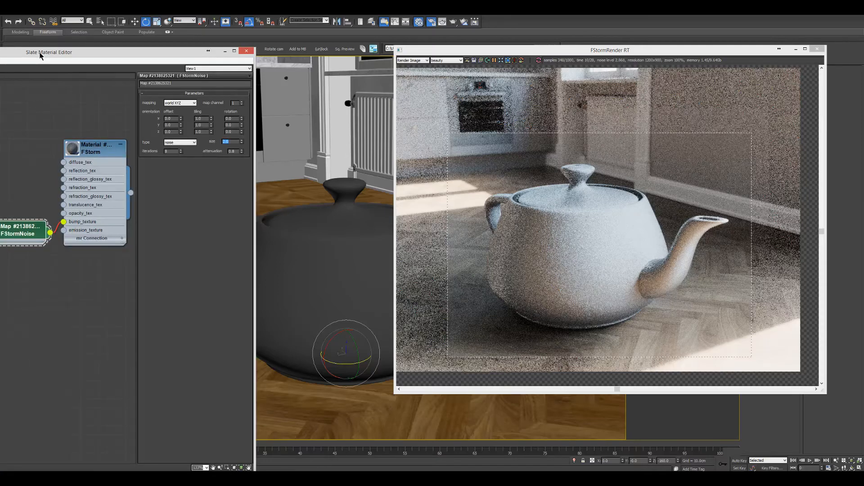
double_click(93, 150)
left_click_drag(150, 53, 0, 170)
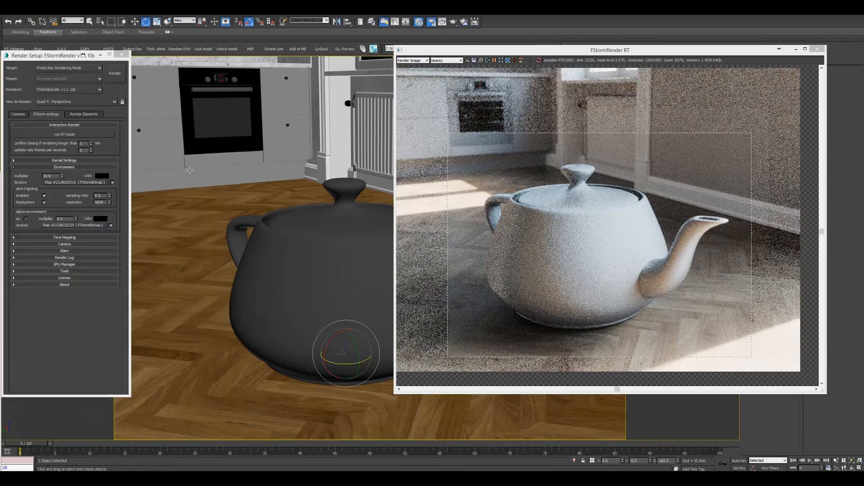
left_click_drag(66, 61, 152, 53)
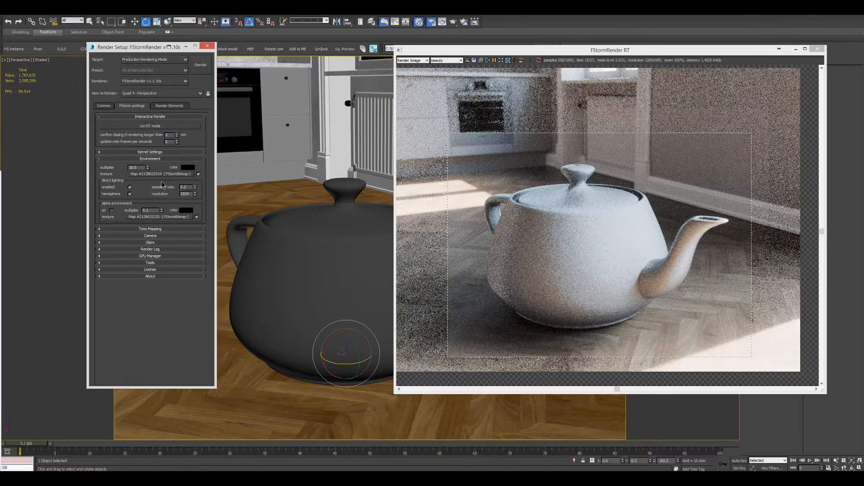
Step: Collapse the interactive render and environment settings, expand the kernel settings, and examine the samples and depth values
left_click(160, 117)
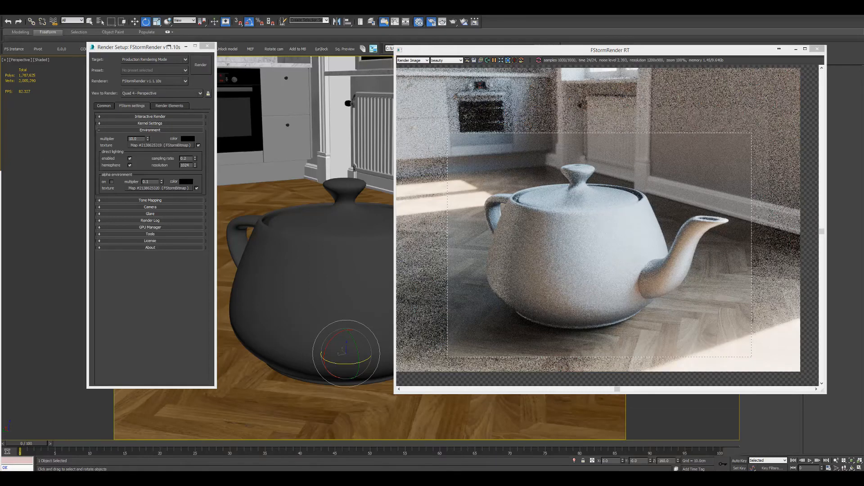
left_click(146, 131)
left_click(151, 124)
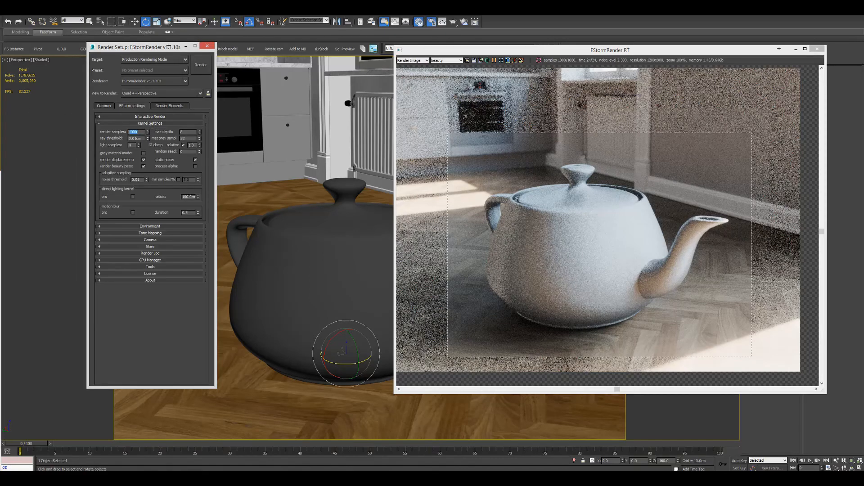
left_click_drag(183, 131, 117, 149)
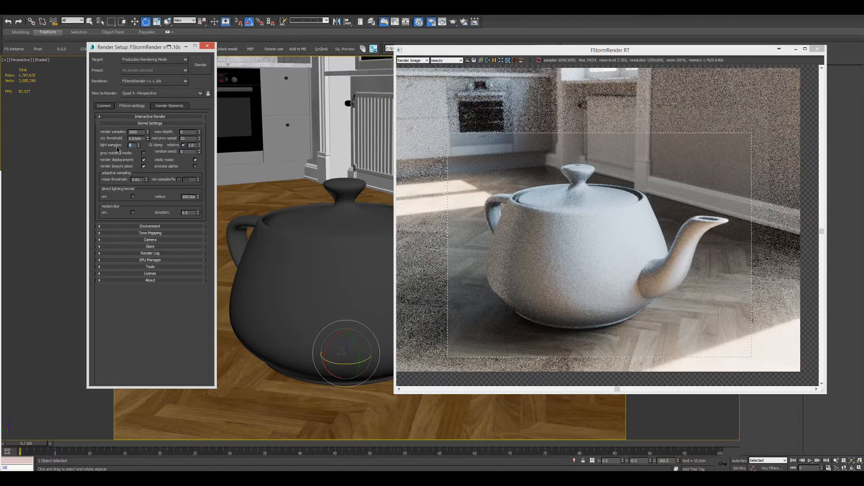